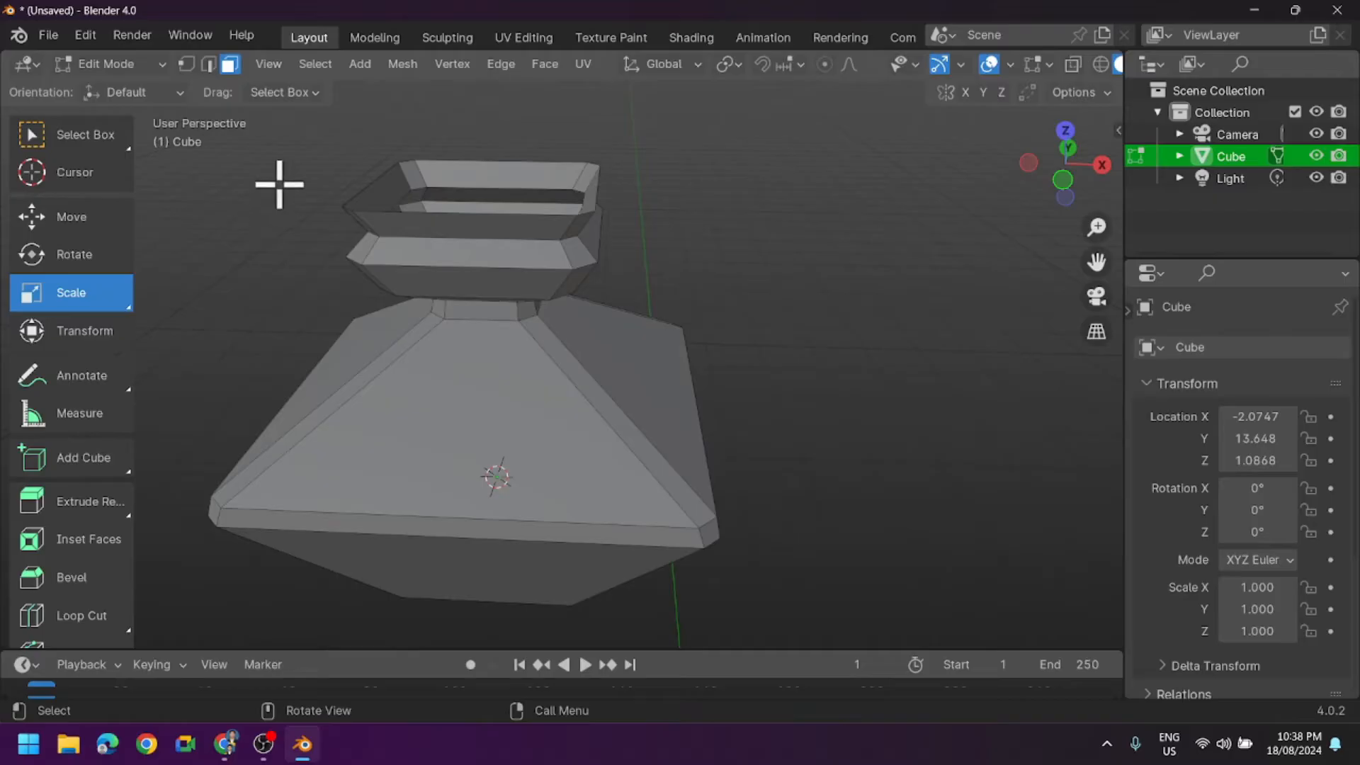
- Delete all of the cube's faces in Edit Mode and return to Object Mode
click(152, 65)
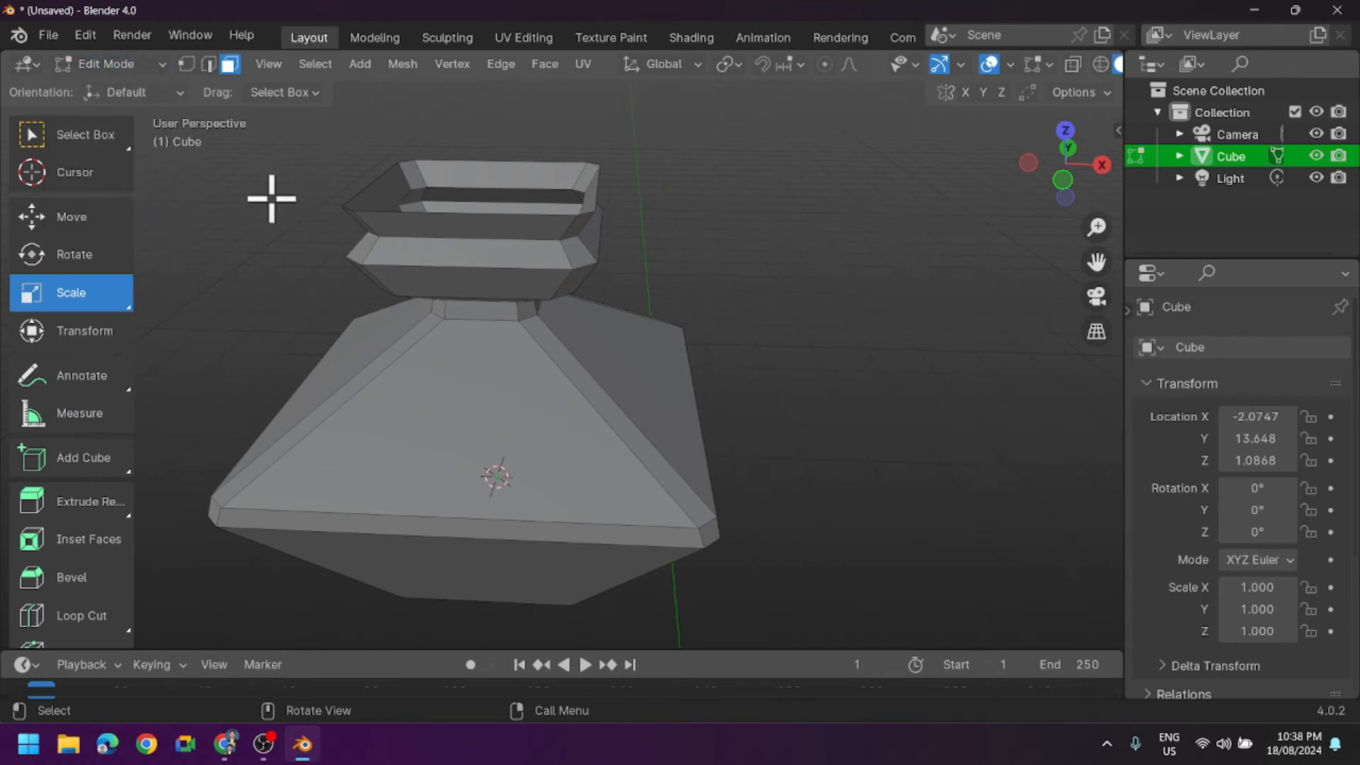
key(a)
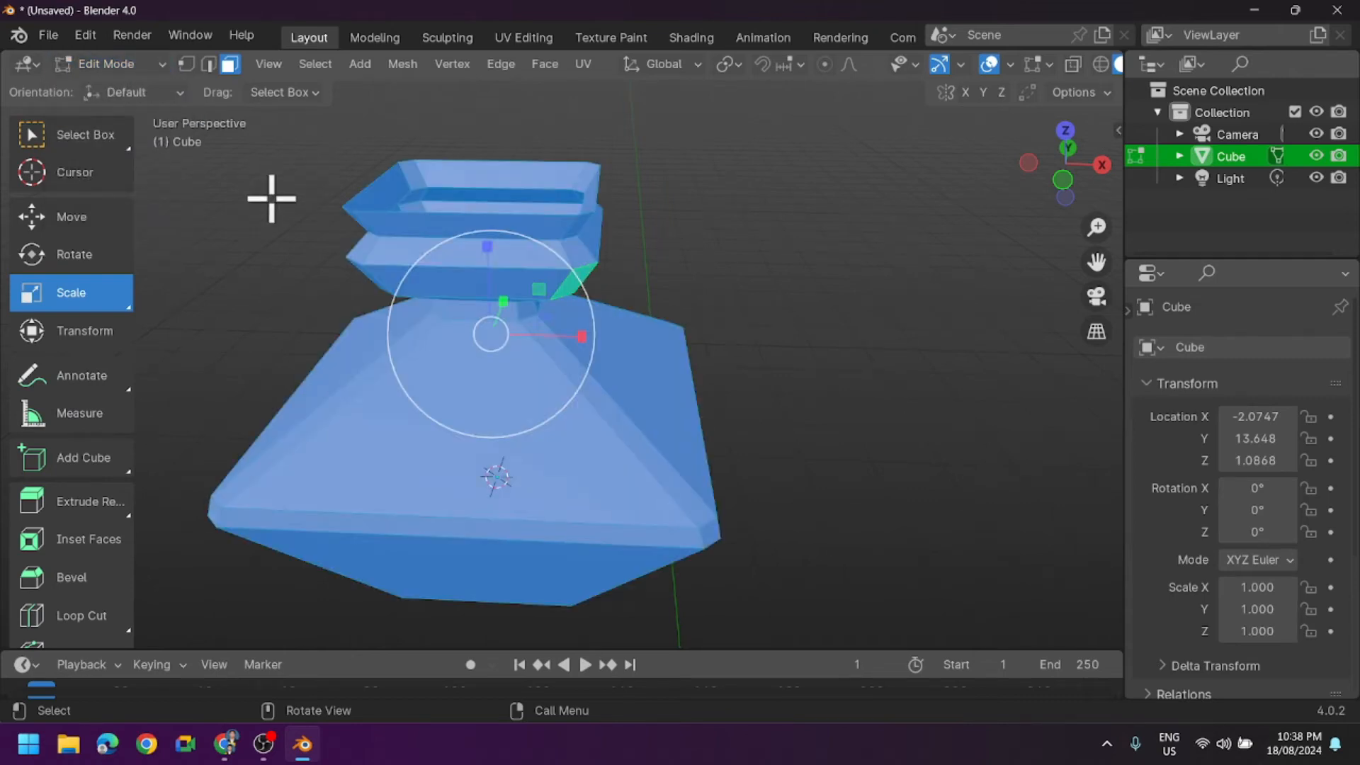
key(x)
click(241, 199)
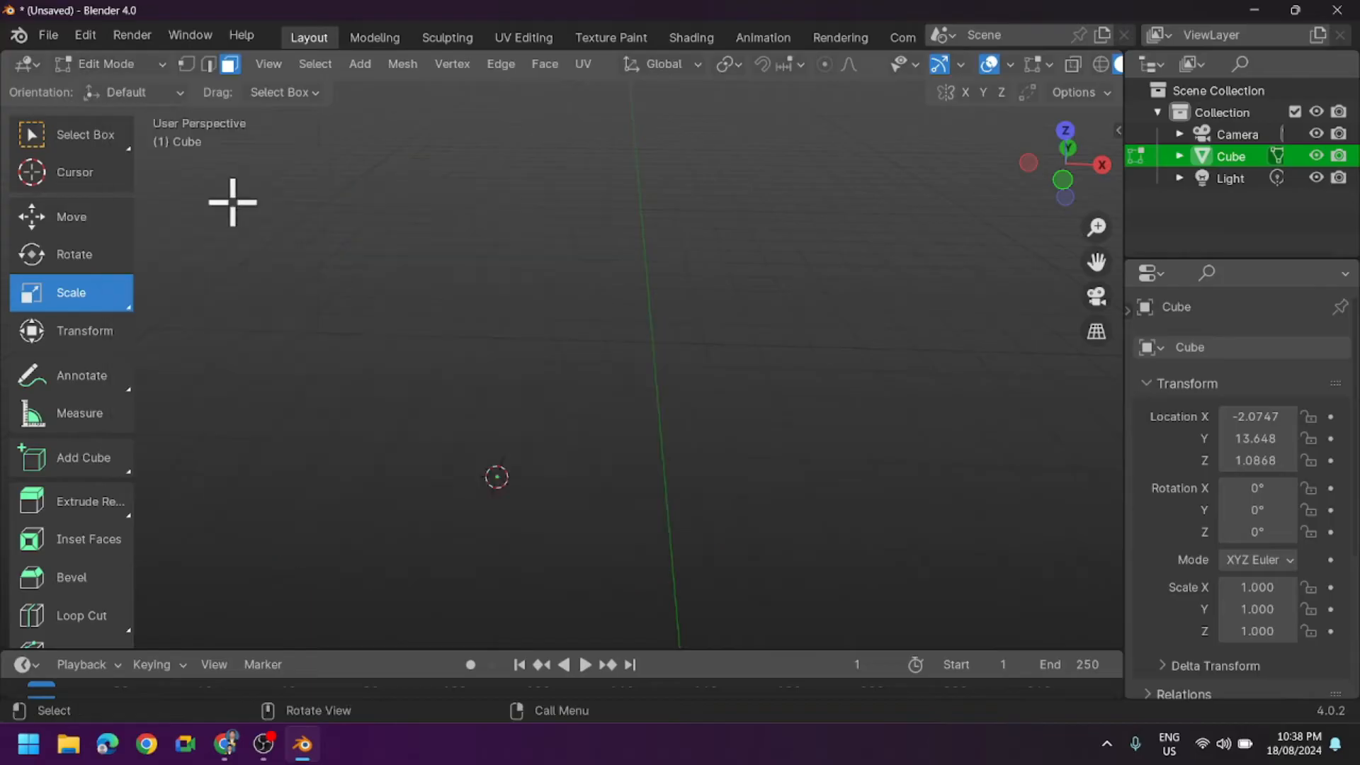
click(105, 64)
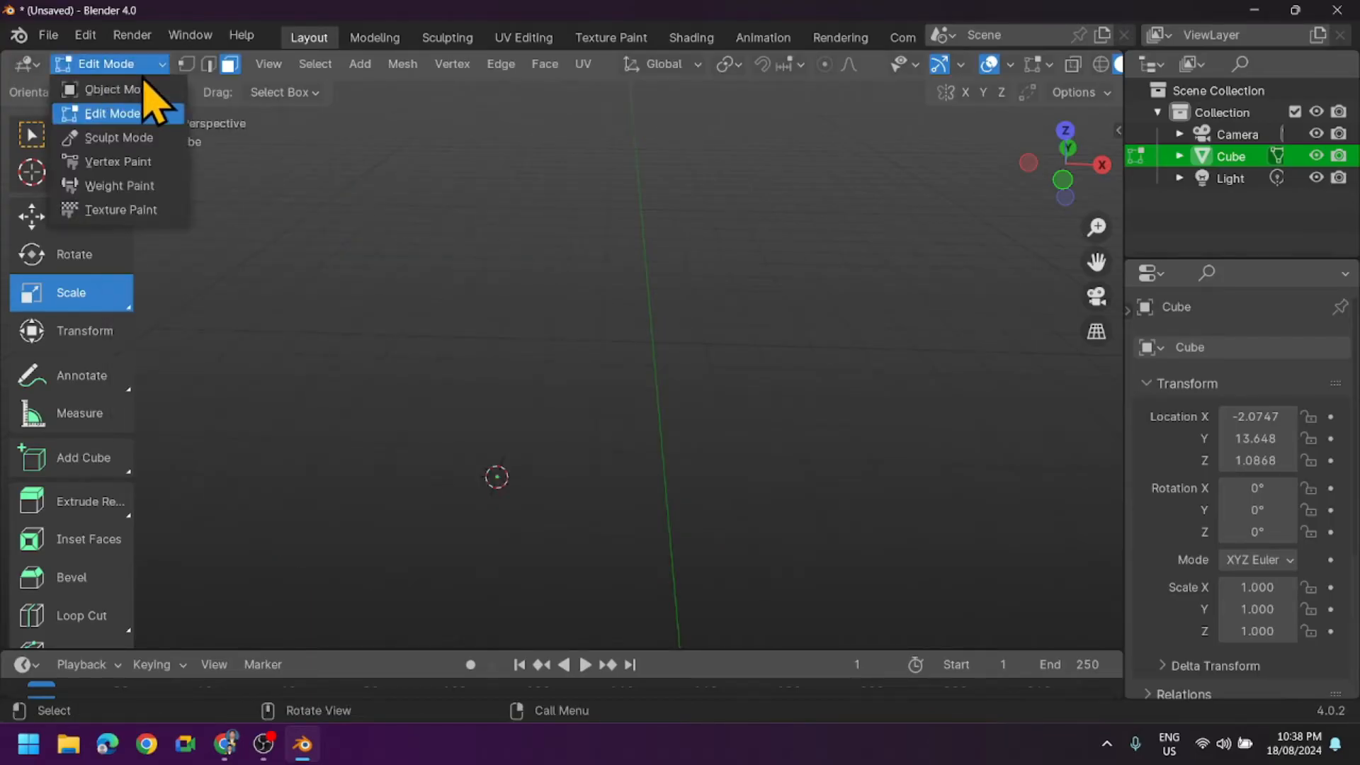
click(135, 88)
- Clear the emptied cube object's location and place the 3D cursor where the red and green axes cross
scroll(740, 447, down, 3)
scroll(761, 462, down, 4)
click(78, 173)
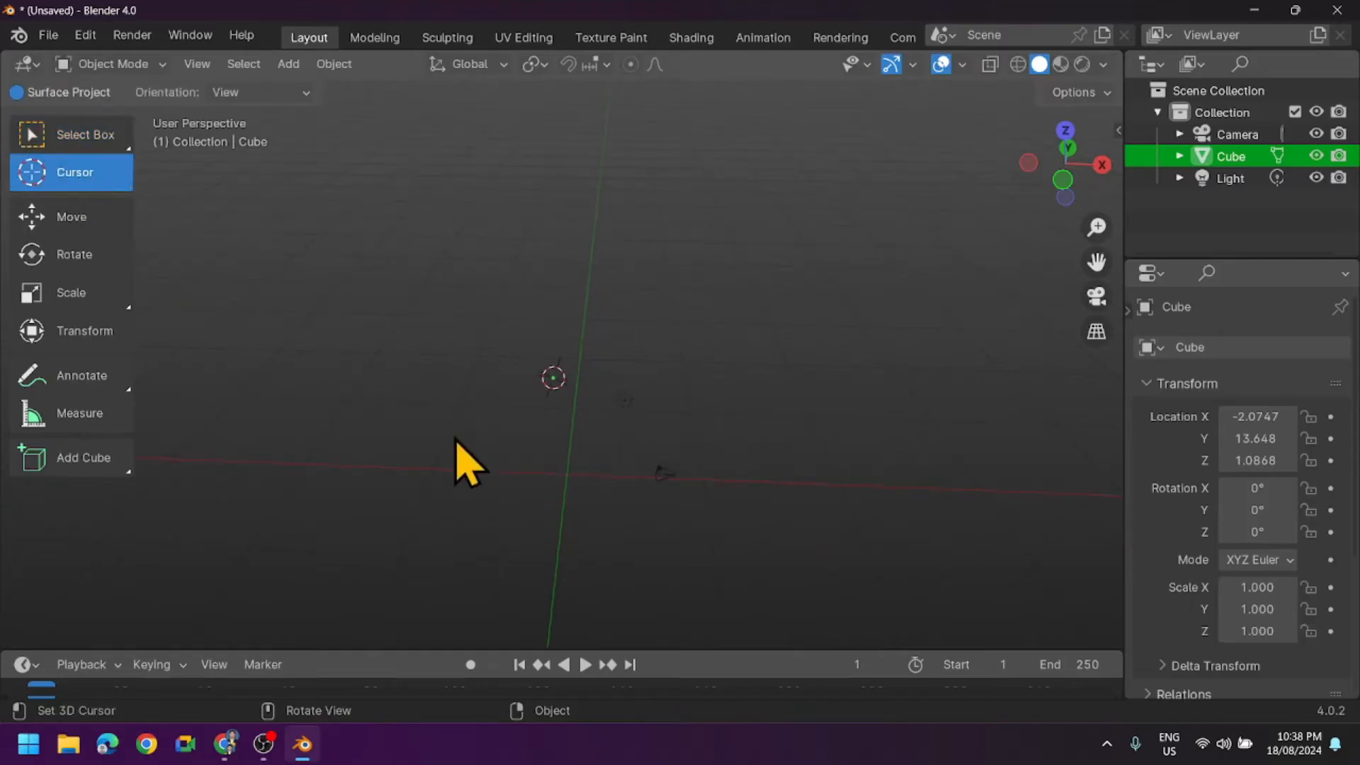
key(alt+g)
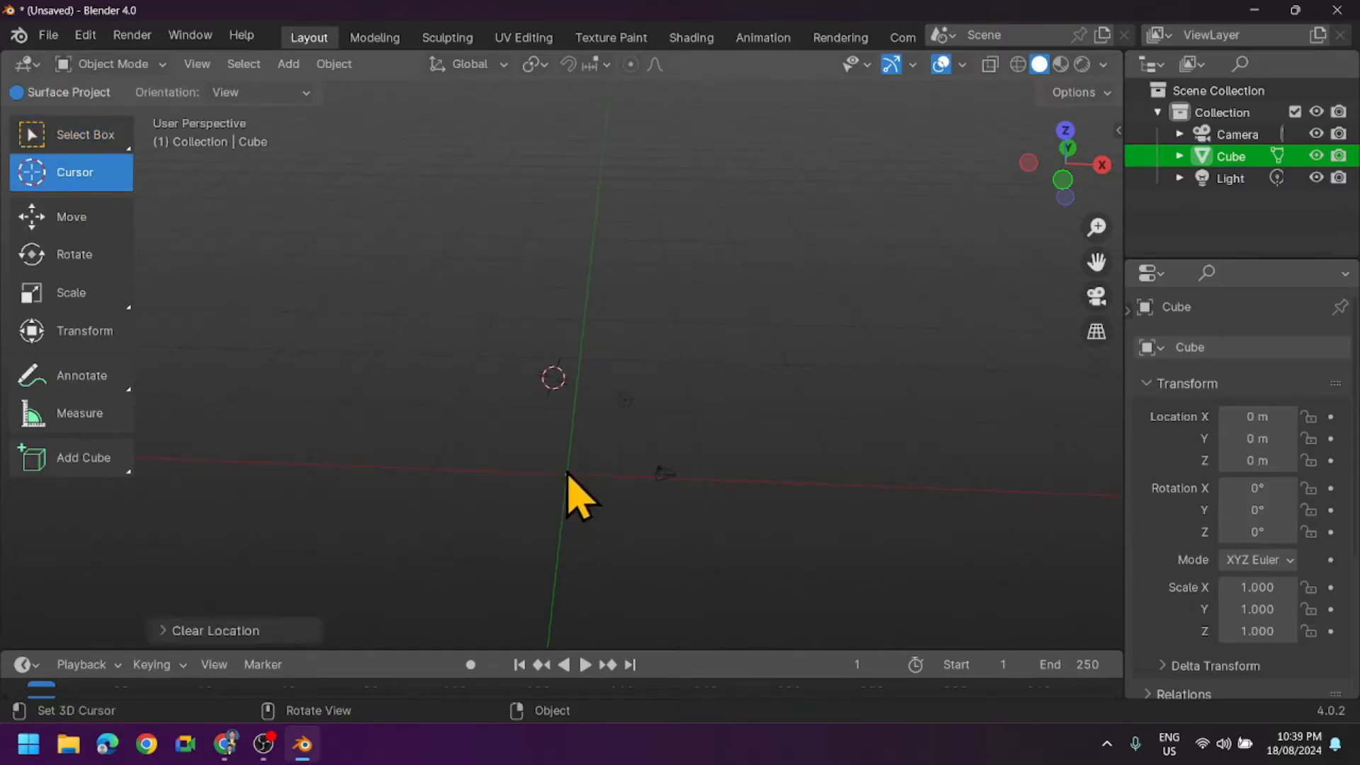
click(567, 473)
middle_drag(622, 525, 623, 478)
click(566, 449)
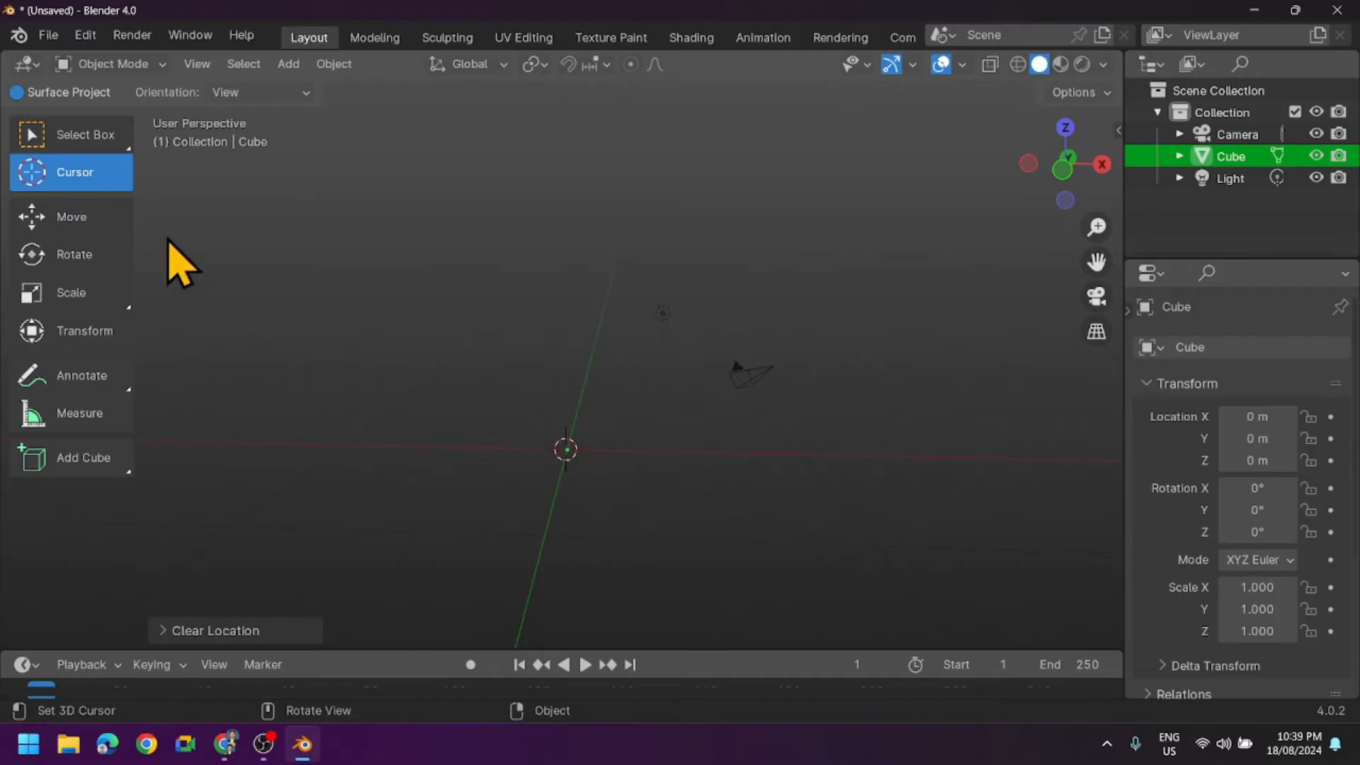
- Add a cylinder mesh at the 3D cursor
click(67, 135)
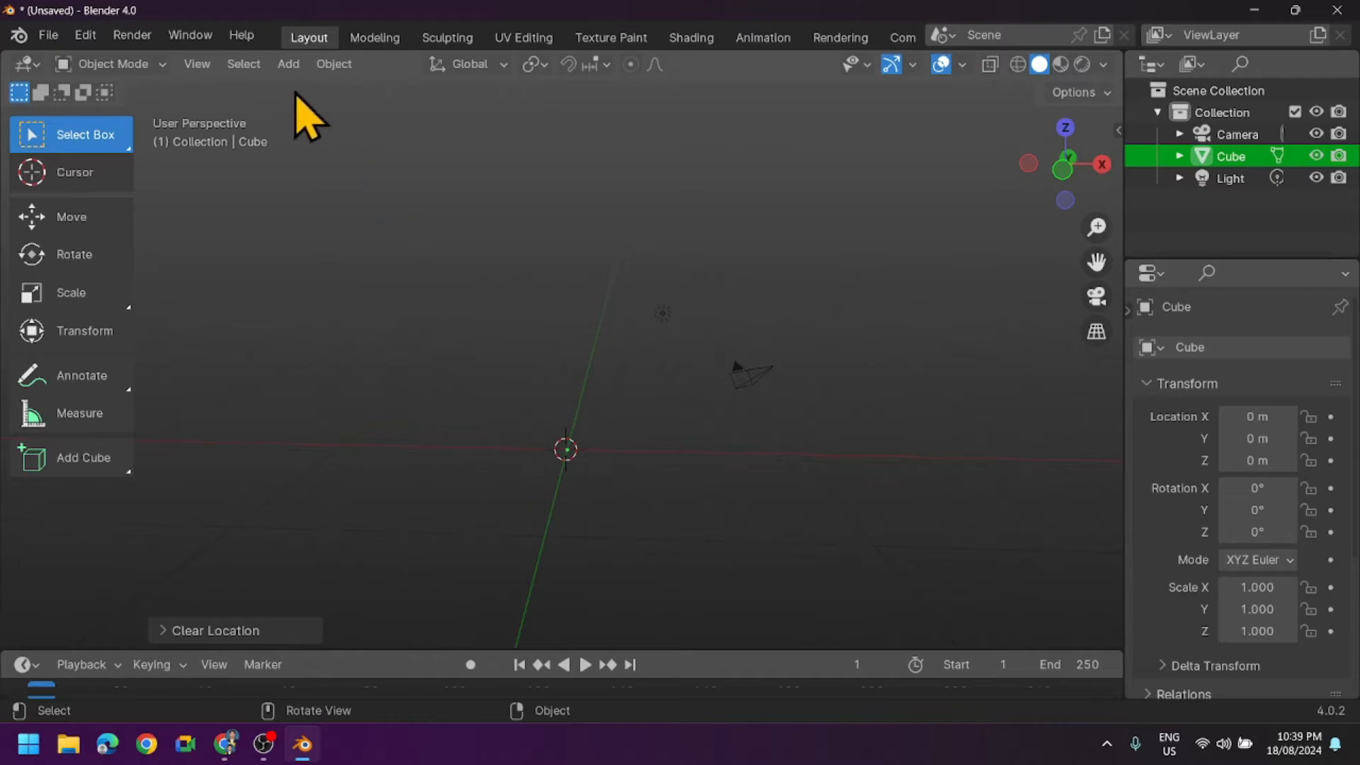
click(289, 64)
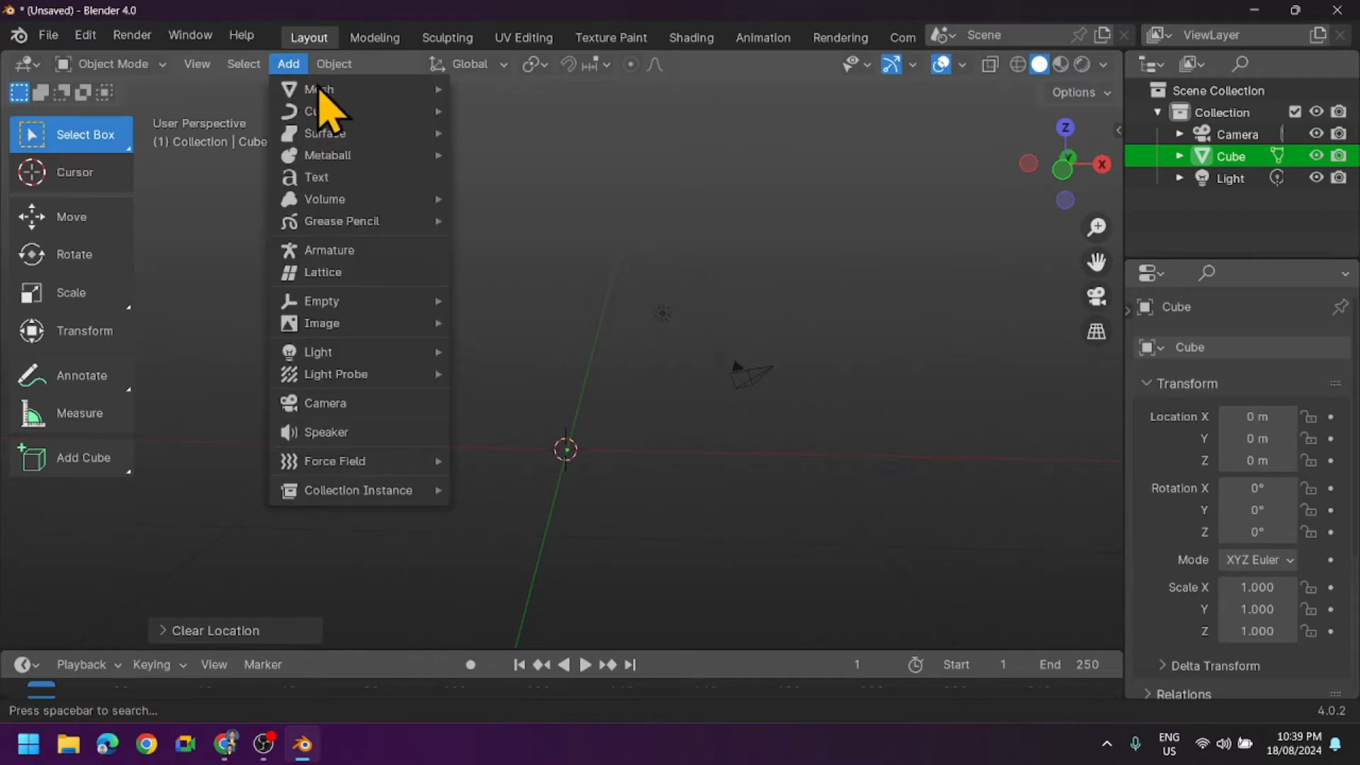
mouse_move(354, 92)
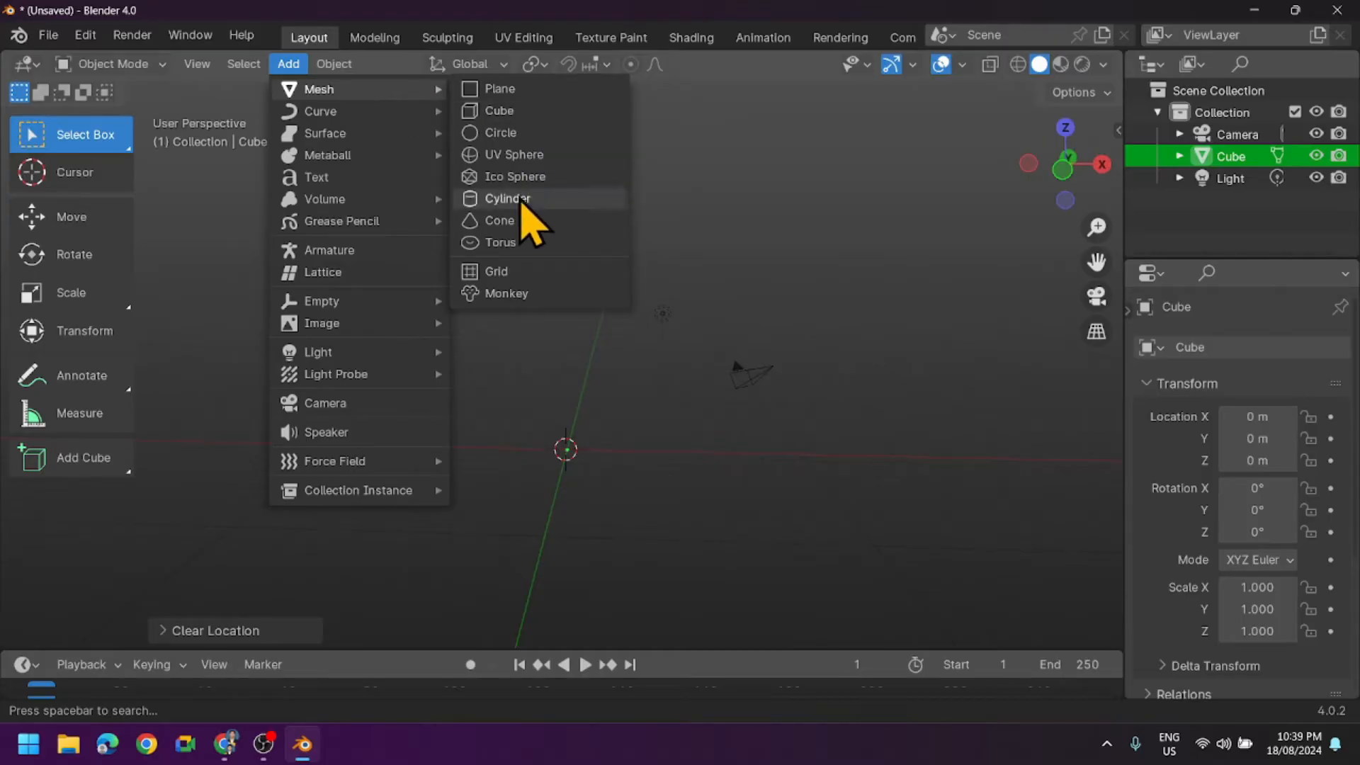
click(520, 199)
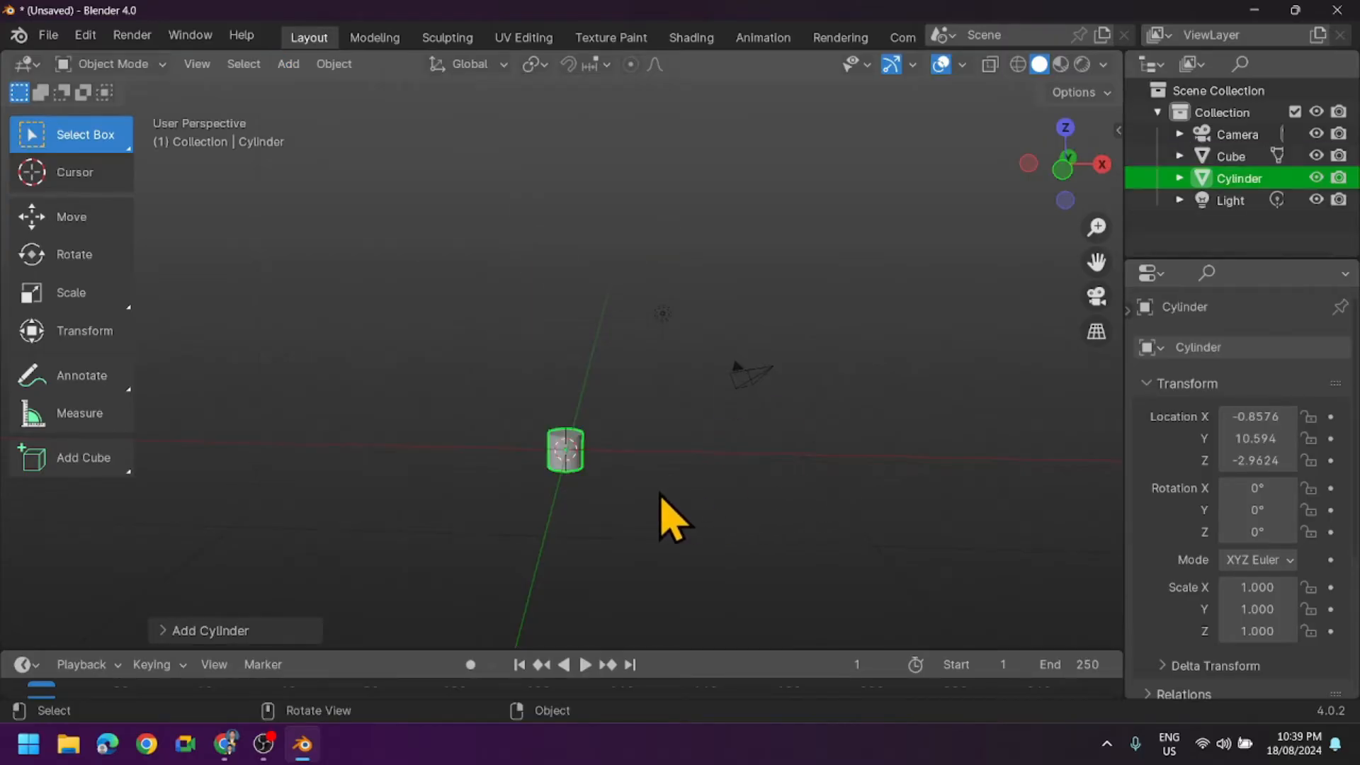
- Set the new cylinder's vertices to 8 and deselect the object
scroll(668, 516, up, 3)
mouse_move(660, 492)
middle_down()
mouse_move(661, 467)
mouse_move(661, 479)
middle_up()
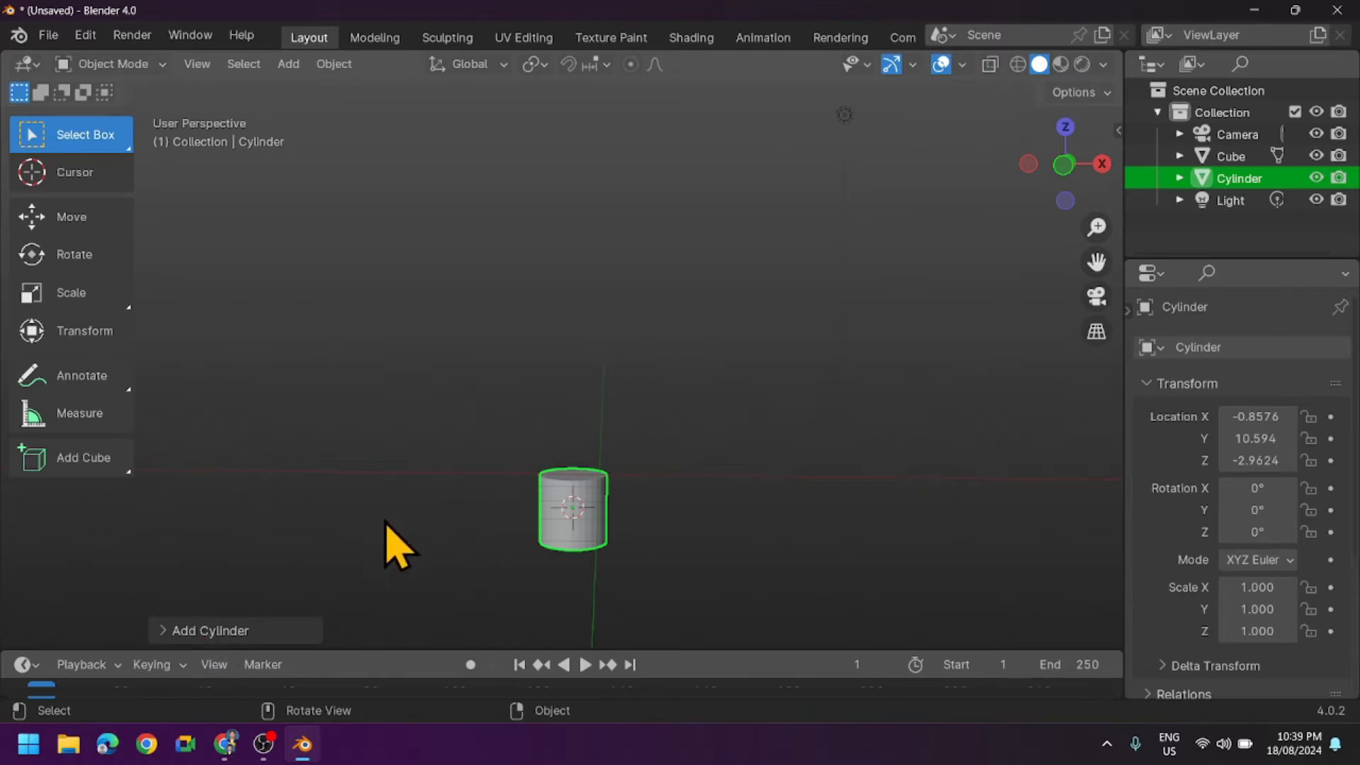
click(166, 627)
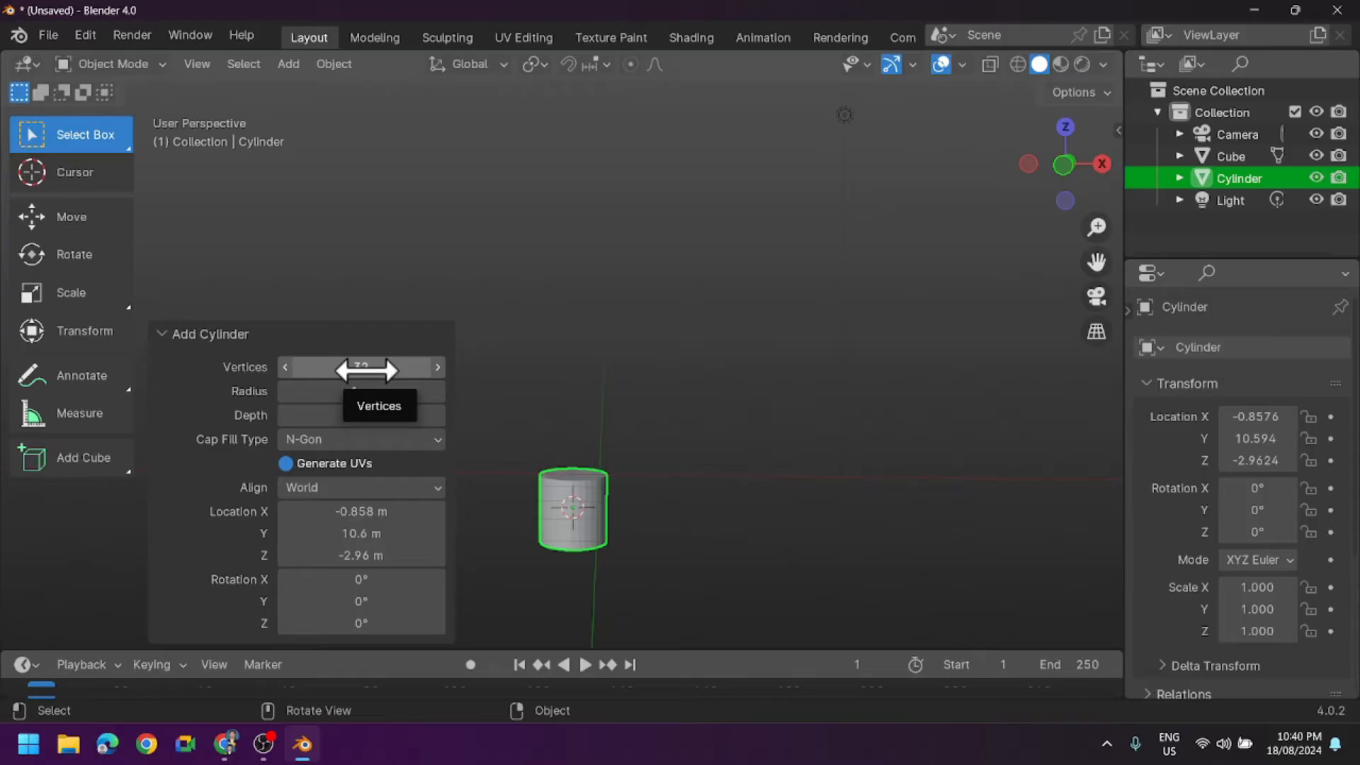
drag(367, 370, 331, 370)
click(332, 369)
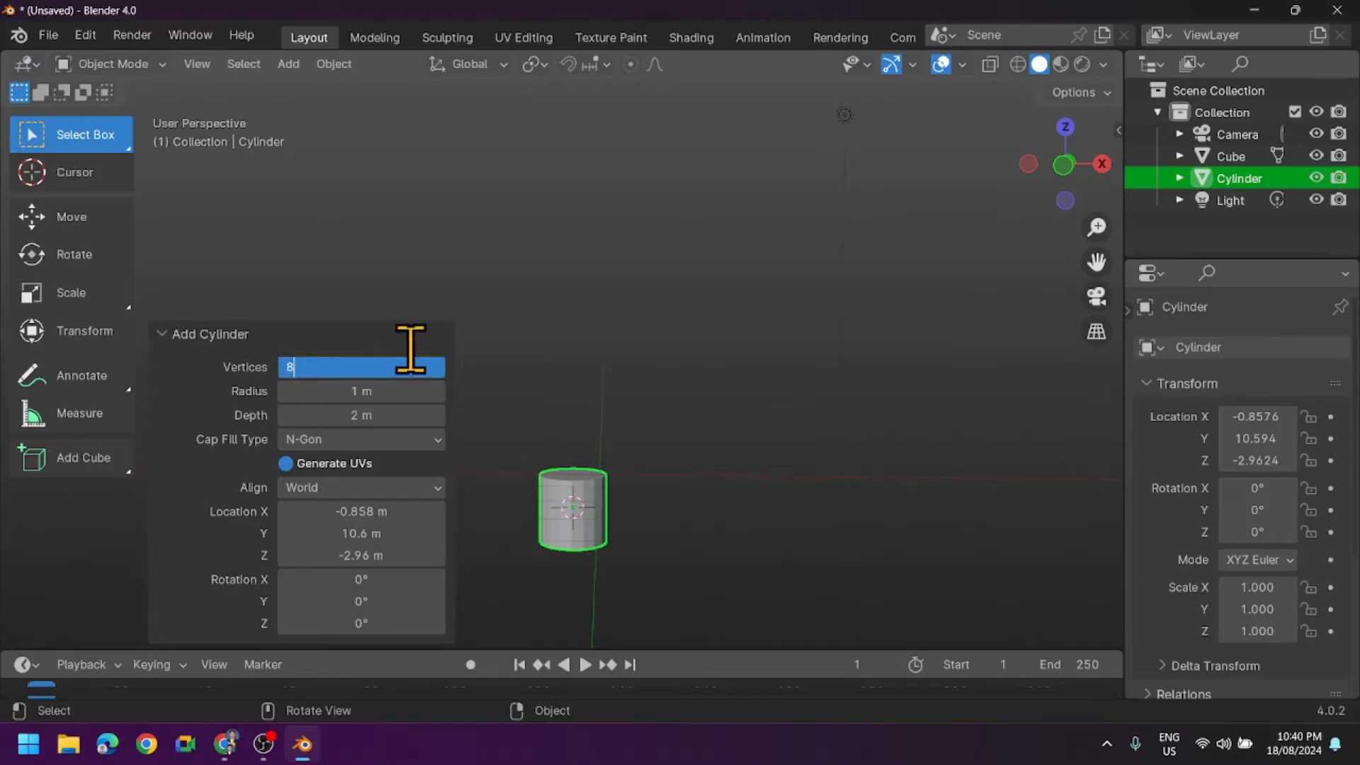
key(Return)
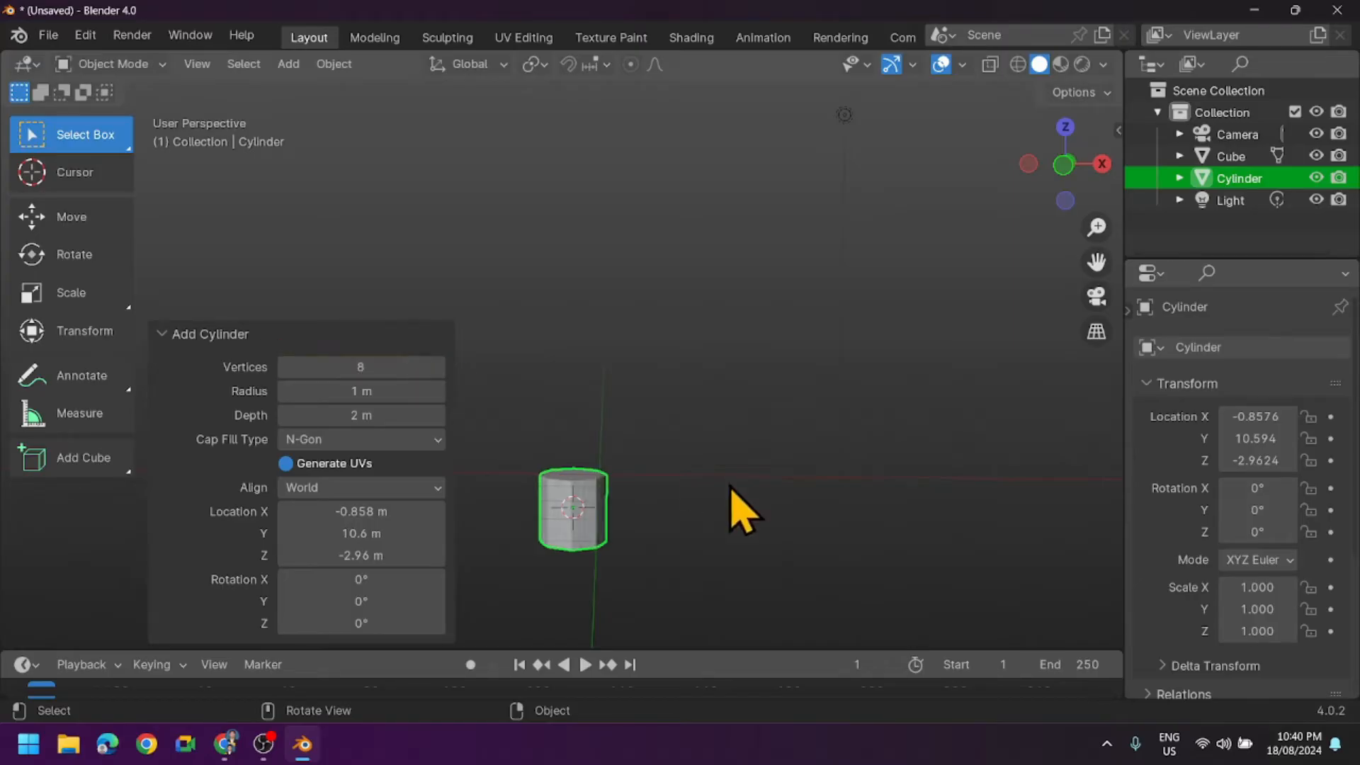
click(807, 493)
- Enter Edit Mode on the eight-sided cylinder
mouse_move(678, 524)
middle_down()
mouse_move(694, 498)
mouse_move(692, 531)
mouse_move(661, 531)
mouse_move(673, 540)
mouse_move(664, 527)
middle_up()
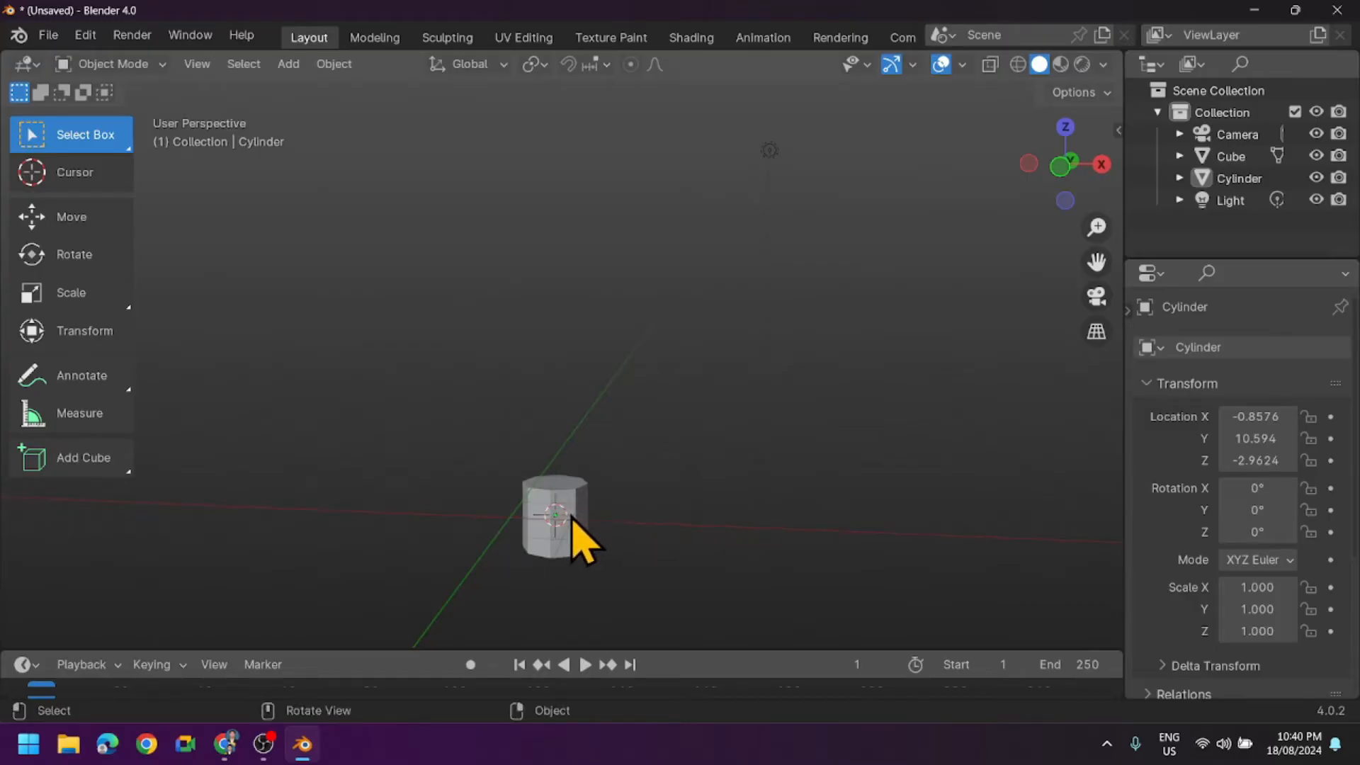
scroll(637, 552, up, 1)
middle_drag(634, 550, 628, 522)
drag(1096, 262, 1107, 181)
middle_drag(736, 300, 736, 344)
drag(1096, 262, 1096, 177)
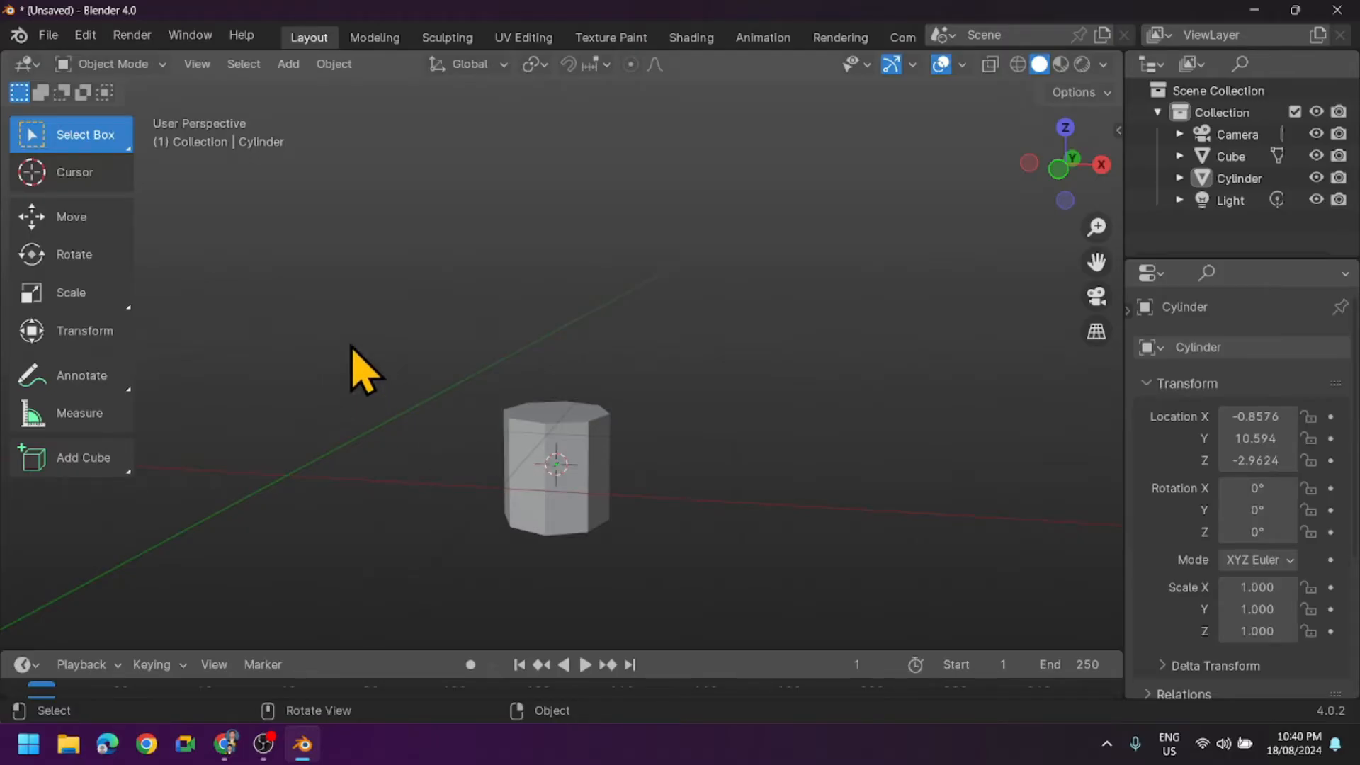
click(146, 67)
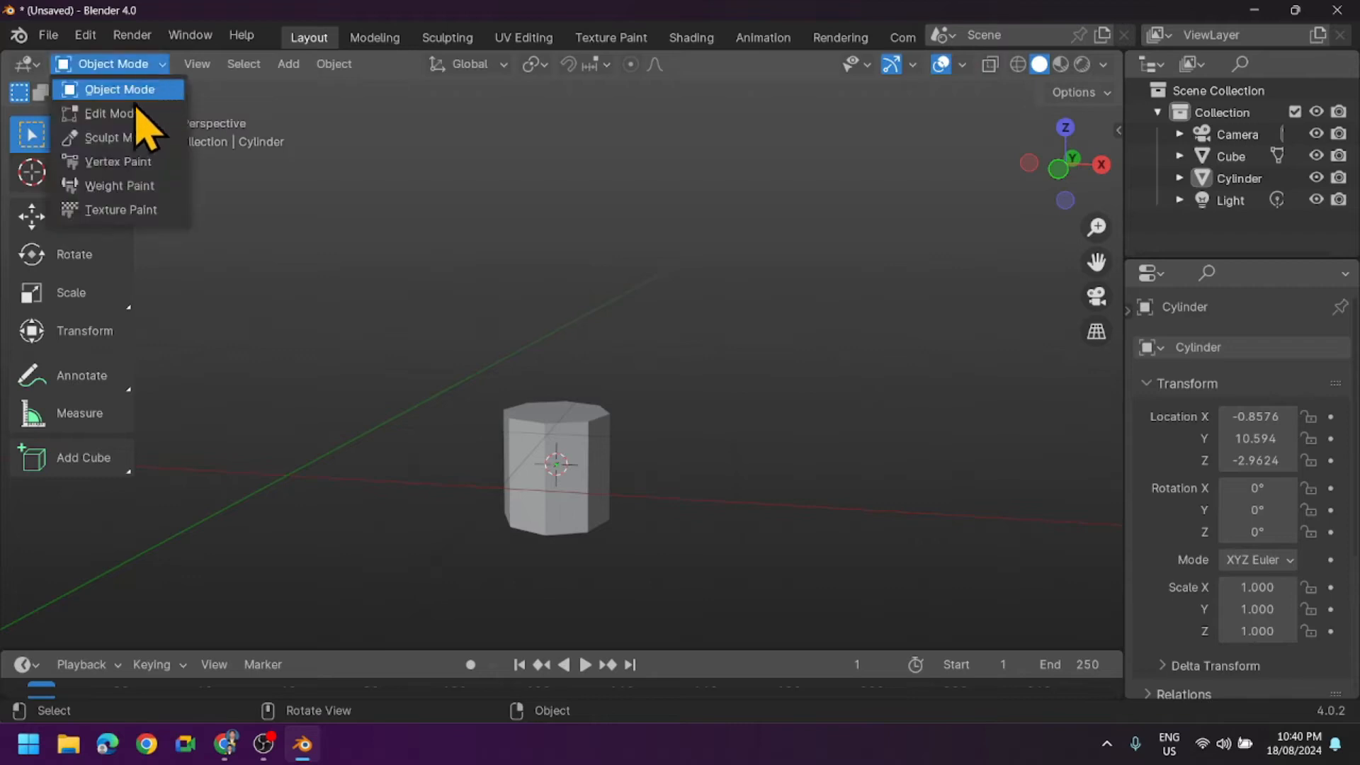
click(113, 121)
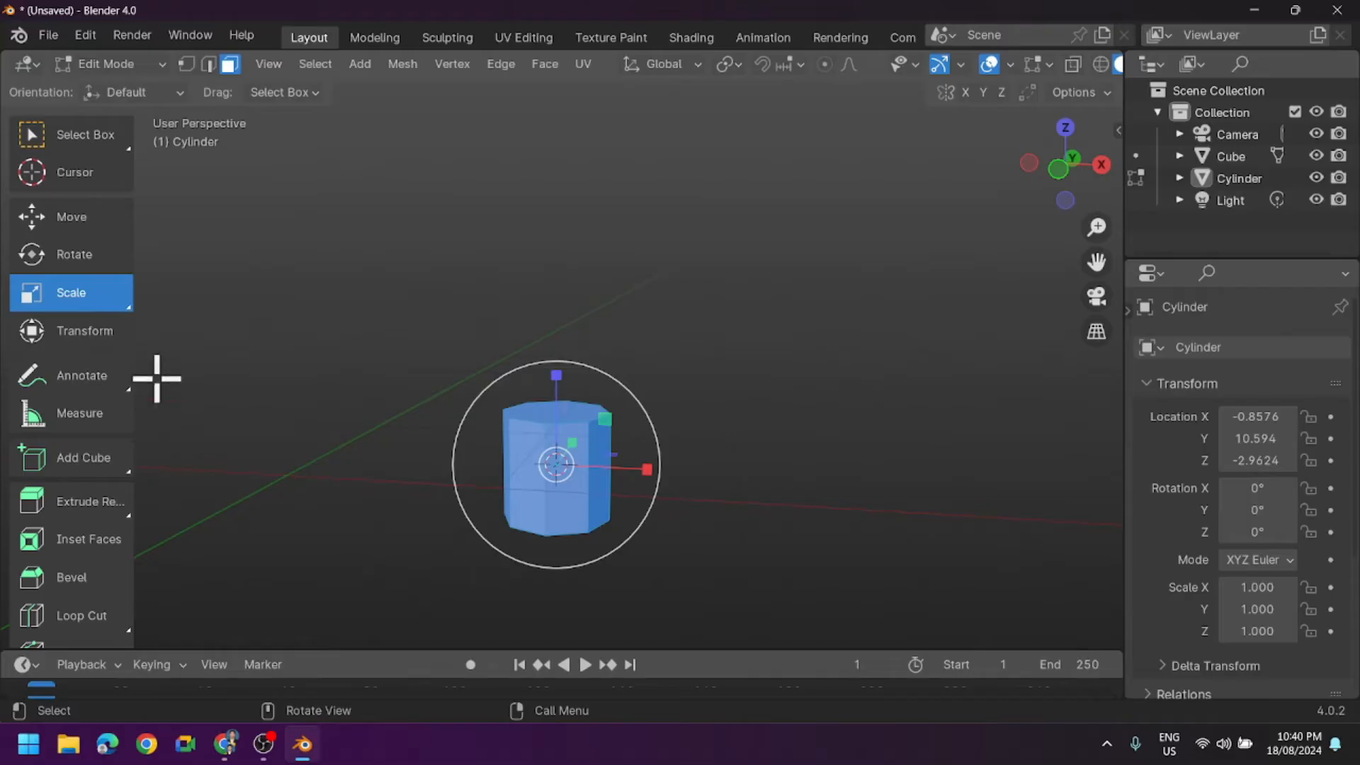
- Select only the cylinder's top face and move it up about 3.67 m along Z
click(83, 140)
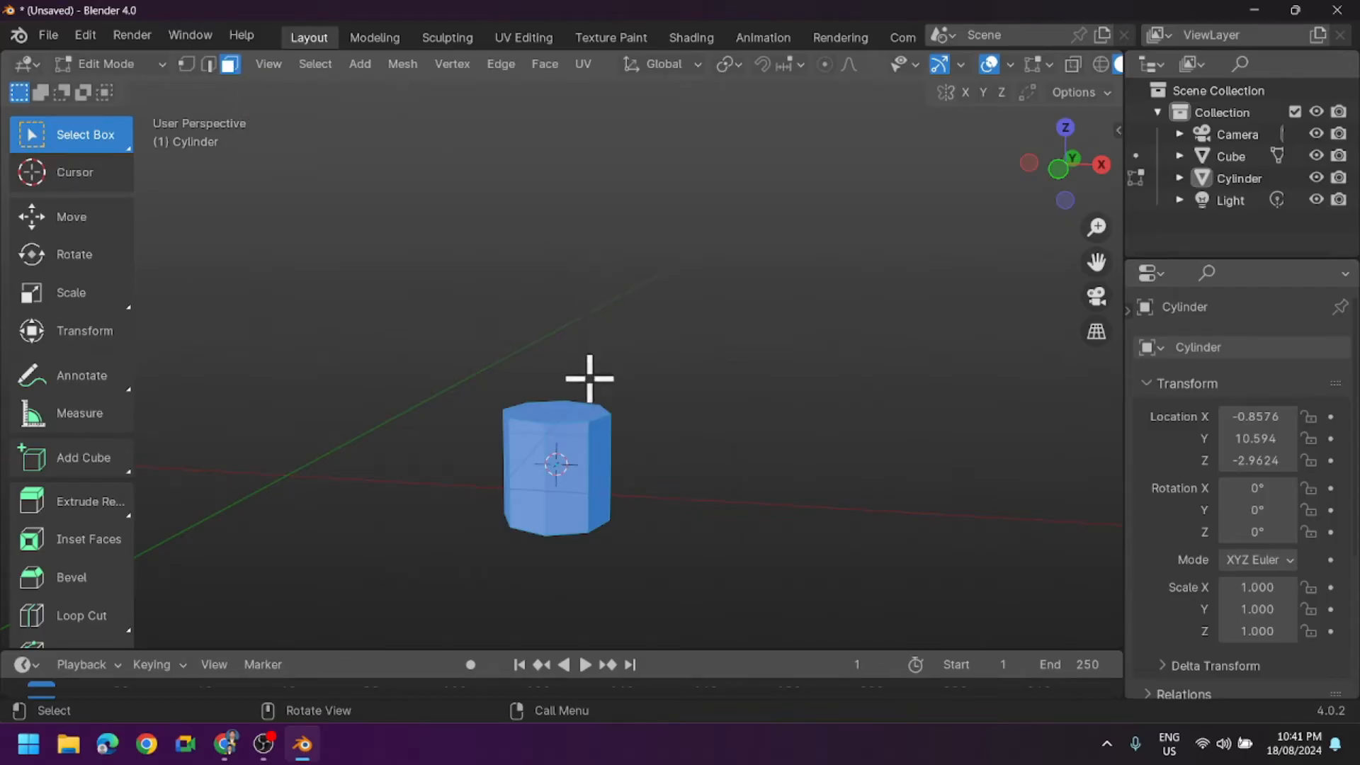
click(560, 409)
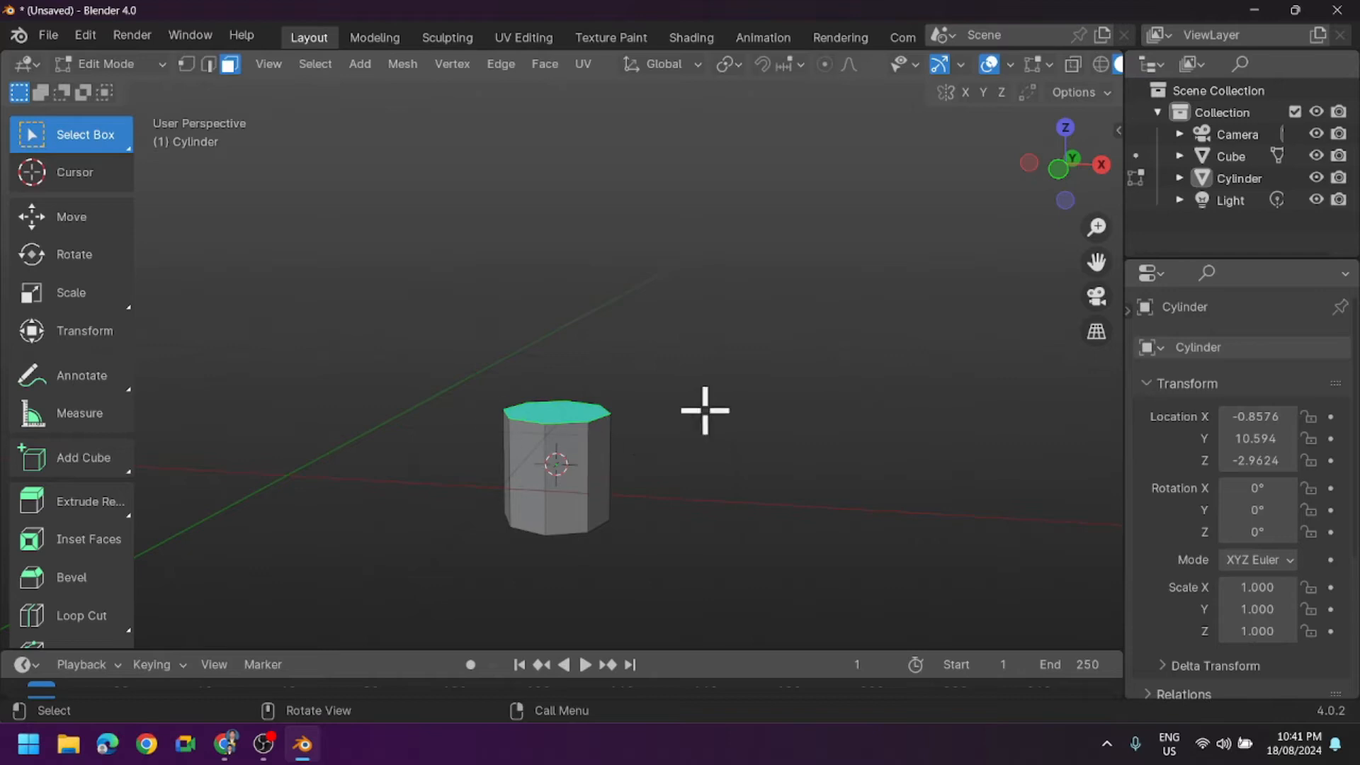
click(59, 222)
drag(560, 326, 557, 117)
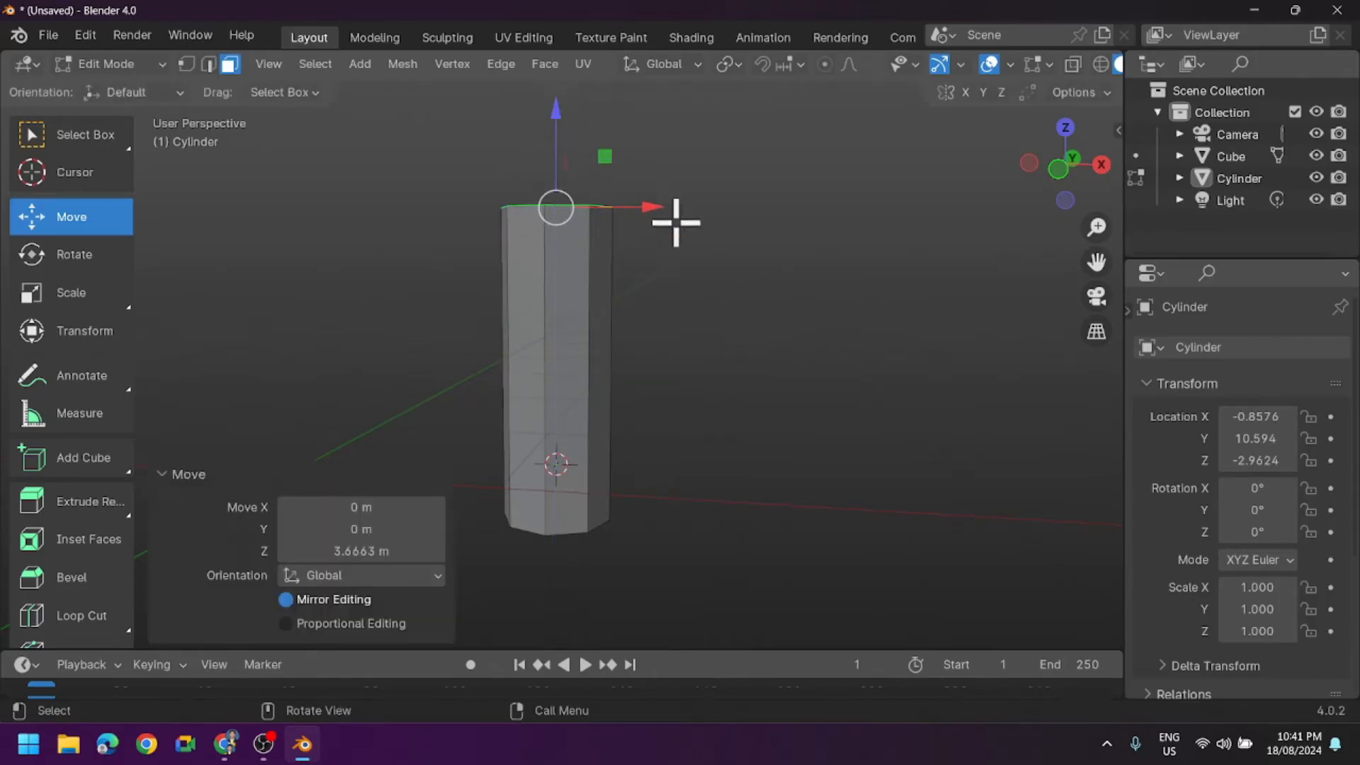
- Scale the cylinder's top face down uniformly so that the body tapers upward
middle_drag(732, 248, 725, 282)
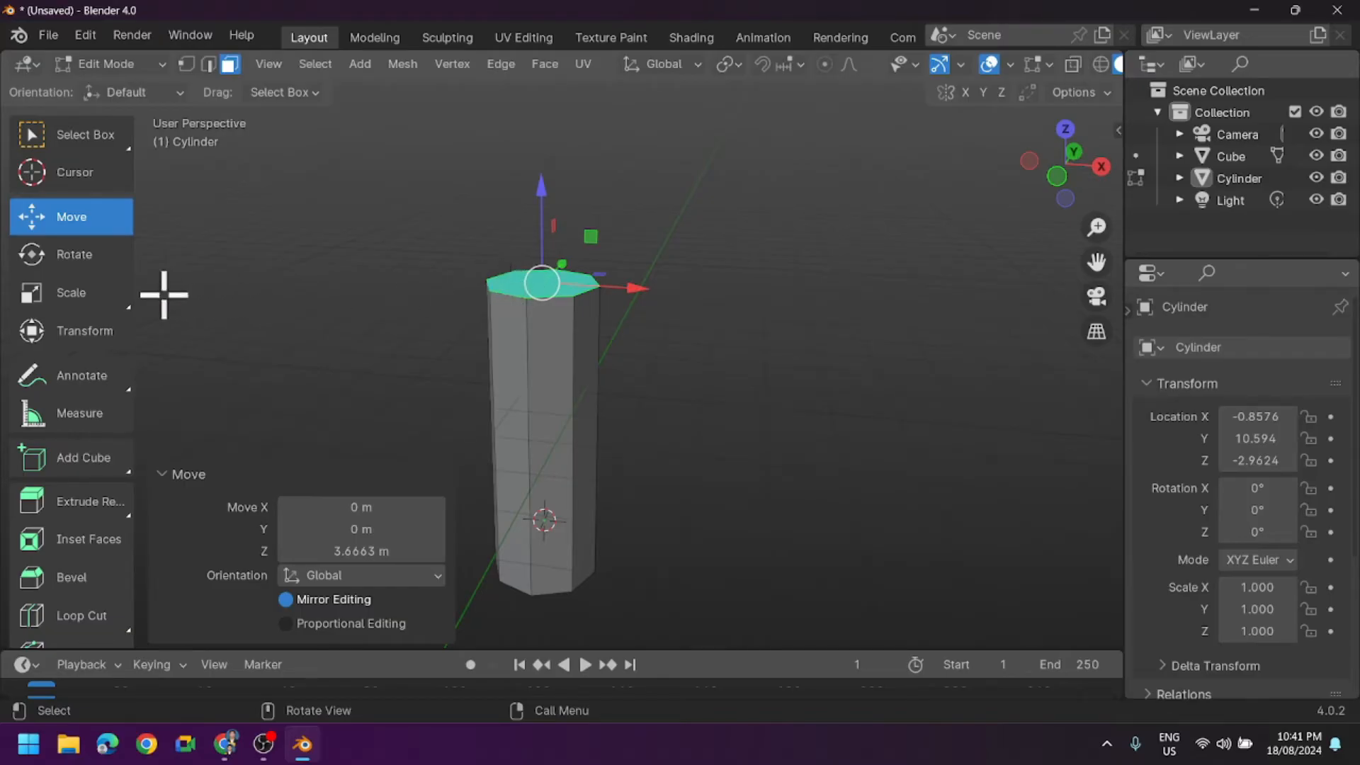
click(61, 301)
mouse_move(808, 310)
middle_down()
mouse_move(820, 359)
mouse_move(838, 316)
mouse_move(820, 326)
middle_up()
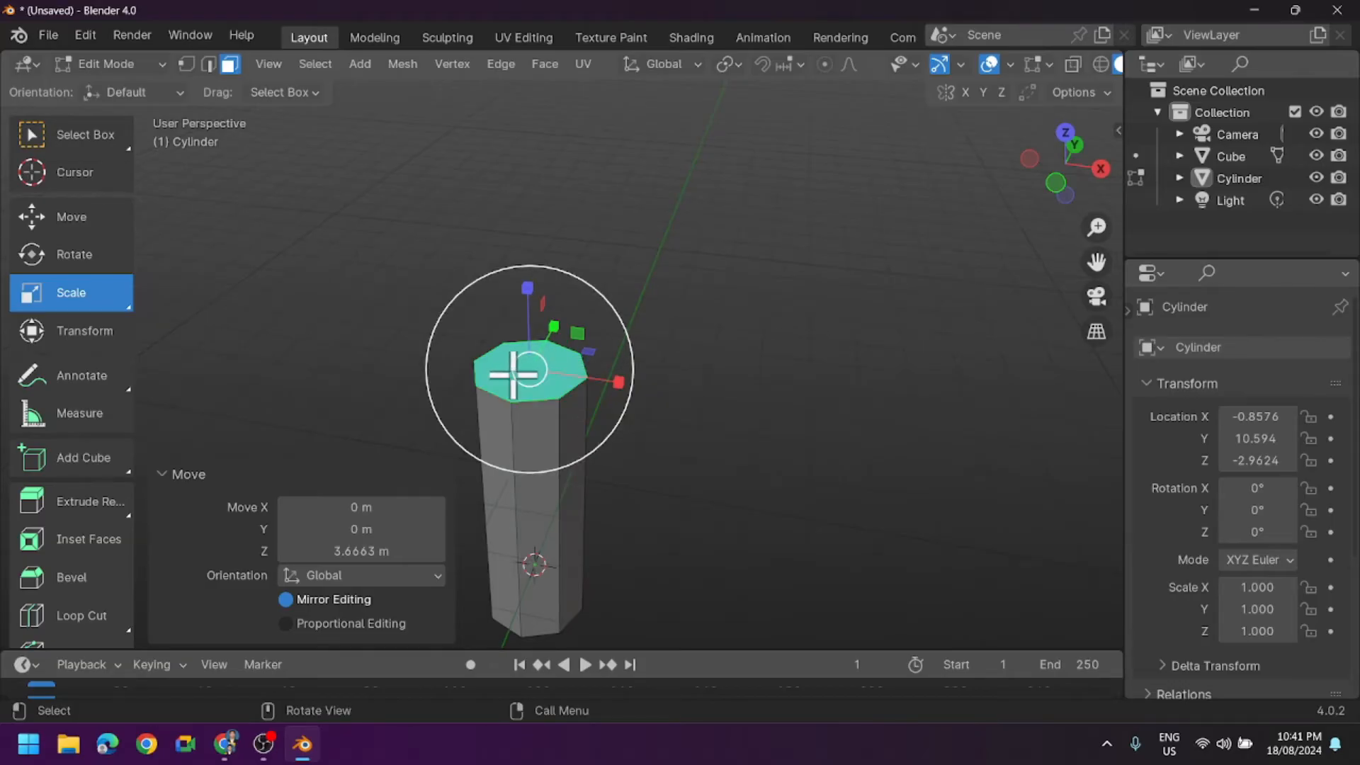
drag(515, 373, 528, 368)
- Add 11 horizontal loop cuts along the tapered cylinder and deselect the new edge loops
middle_drag(771, 456, 686, 446)
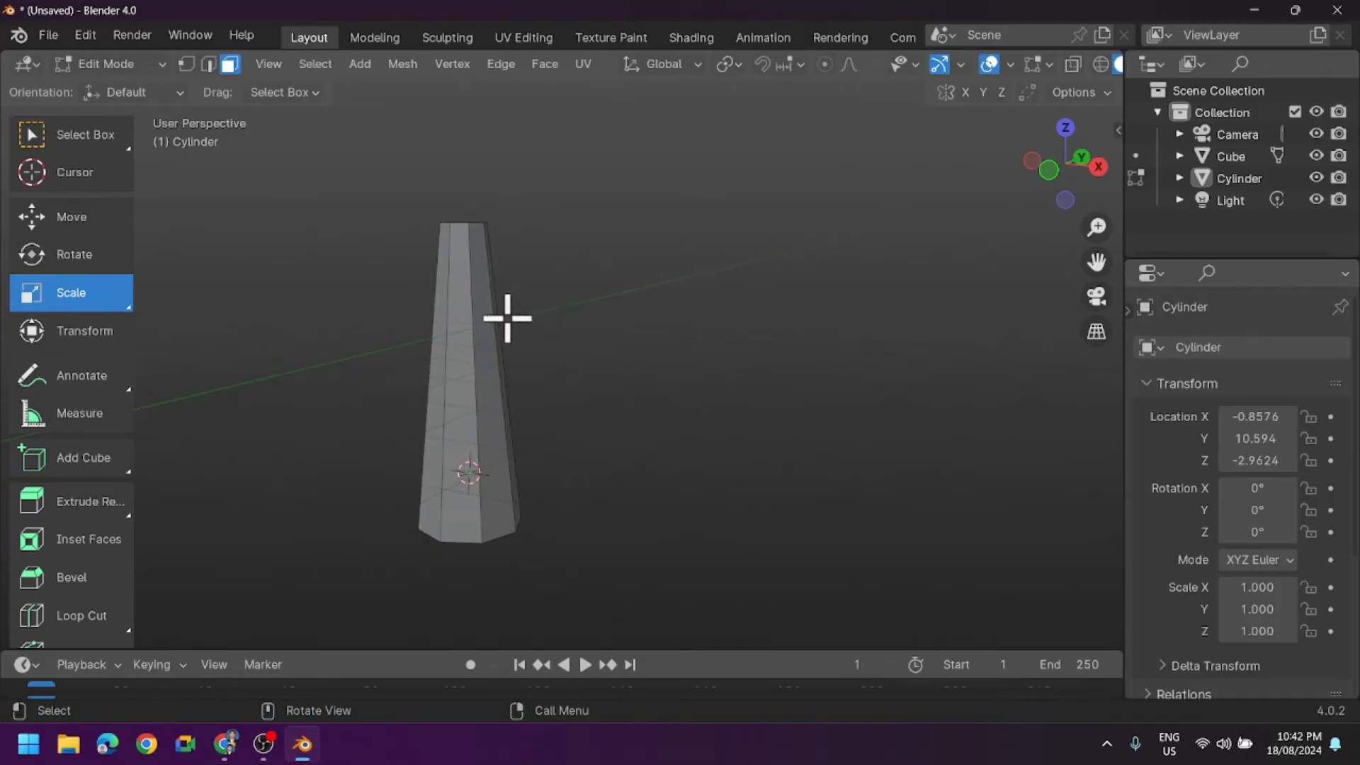
mouse_move(601, 407)
middle_down()
mouse_move(689, 394)
mouse_move(578, 407)
middle_up()
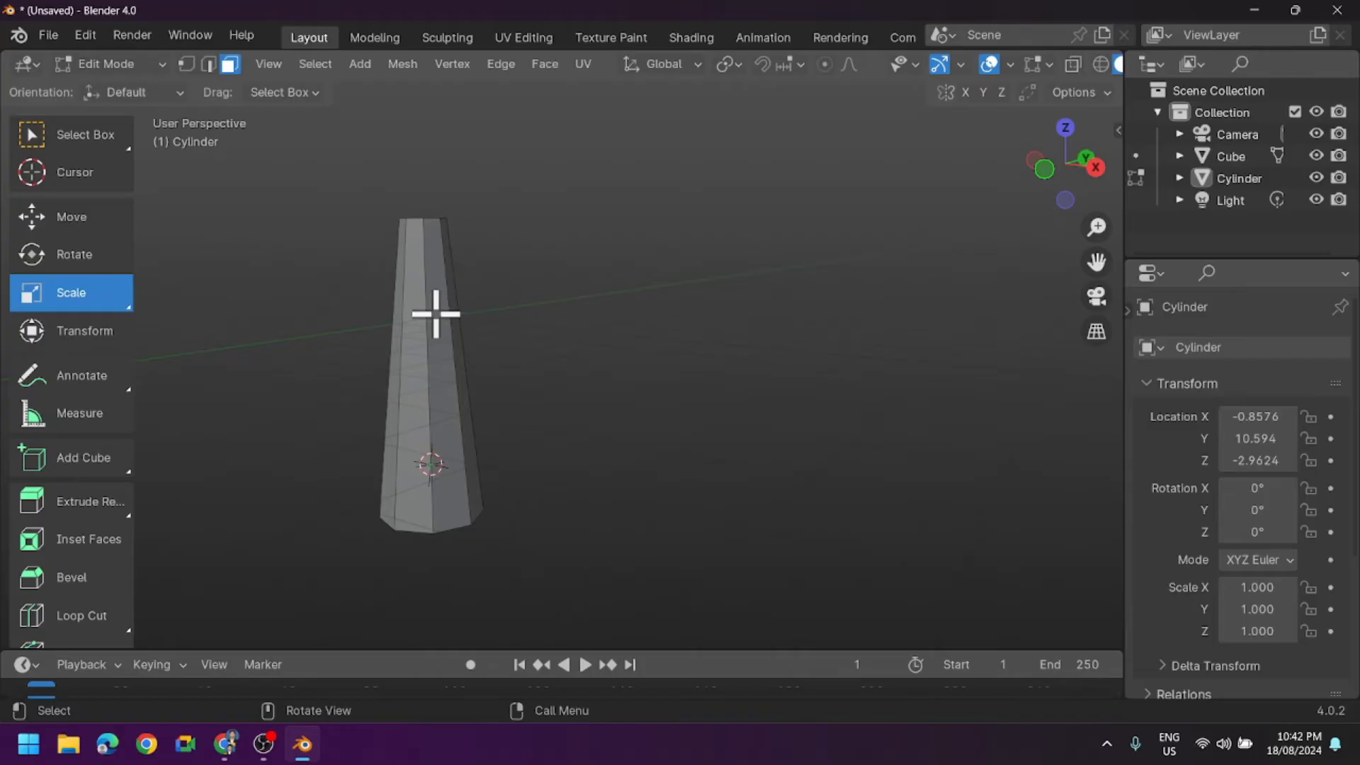
middle_drag(464, 355, 501, 360)
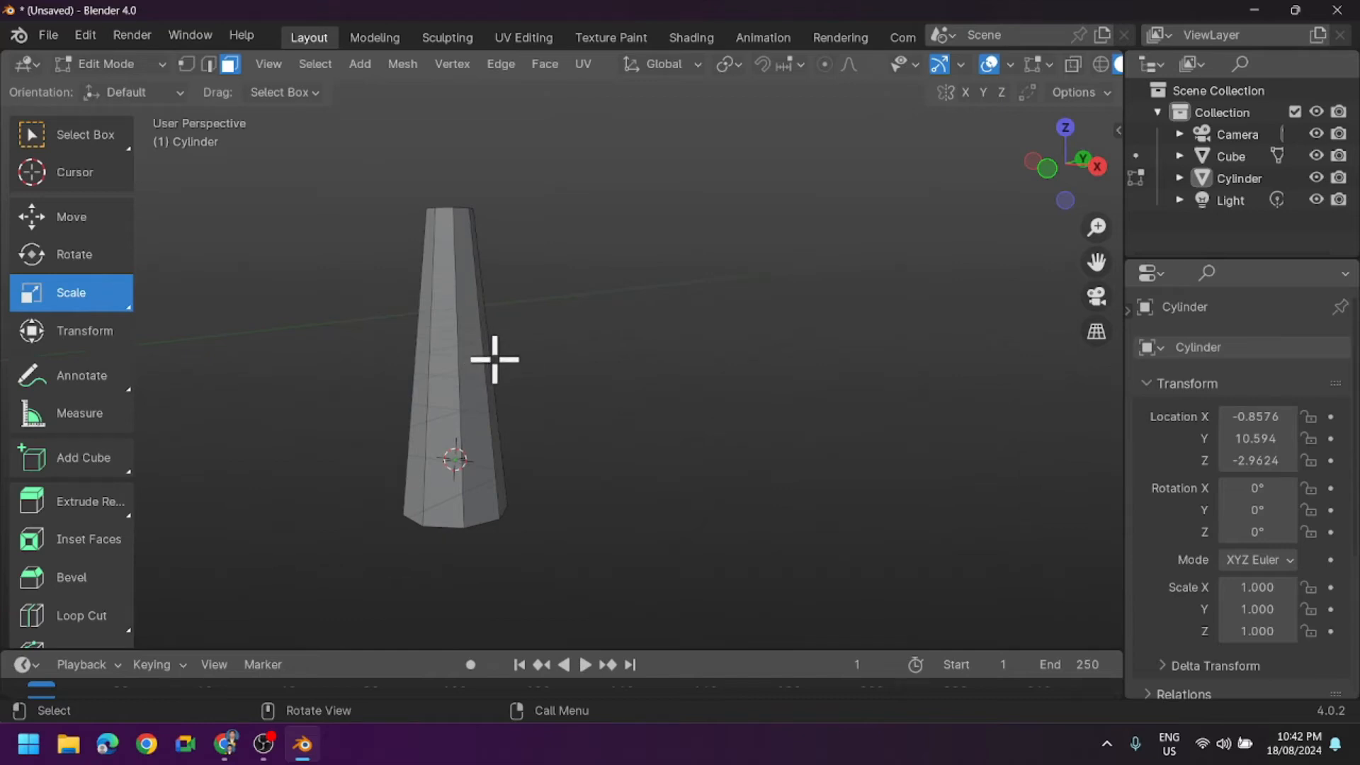
click(91, 626)
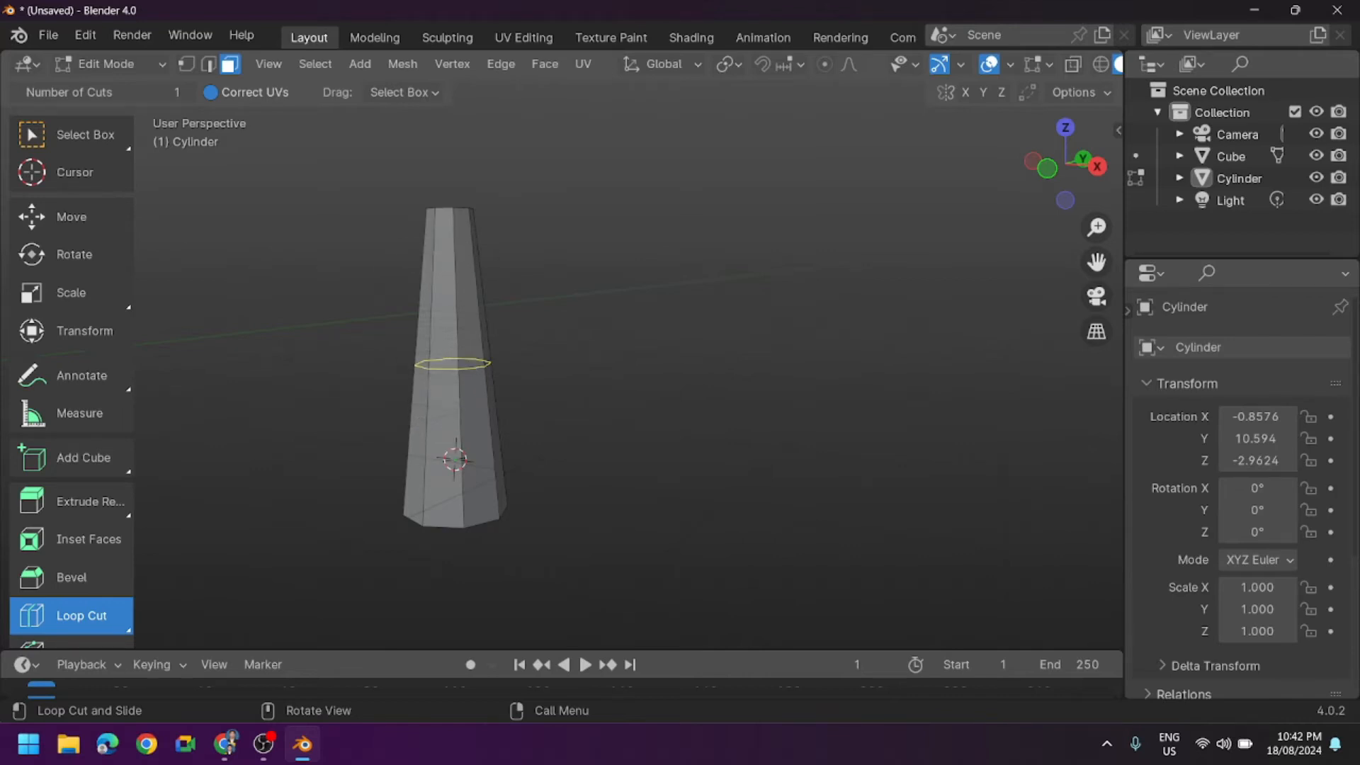
click(454, 368)
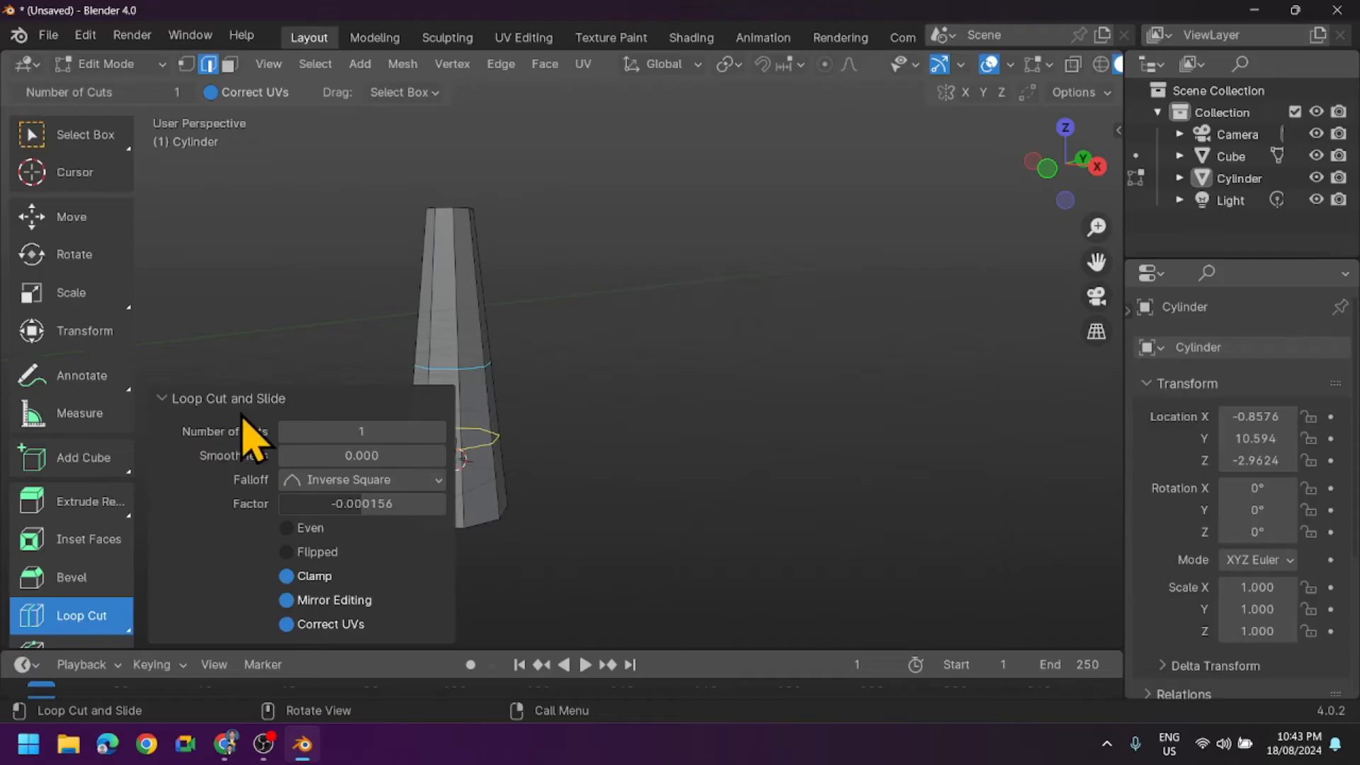
drag(337, 434, 349, 434)
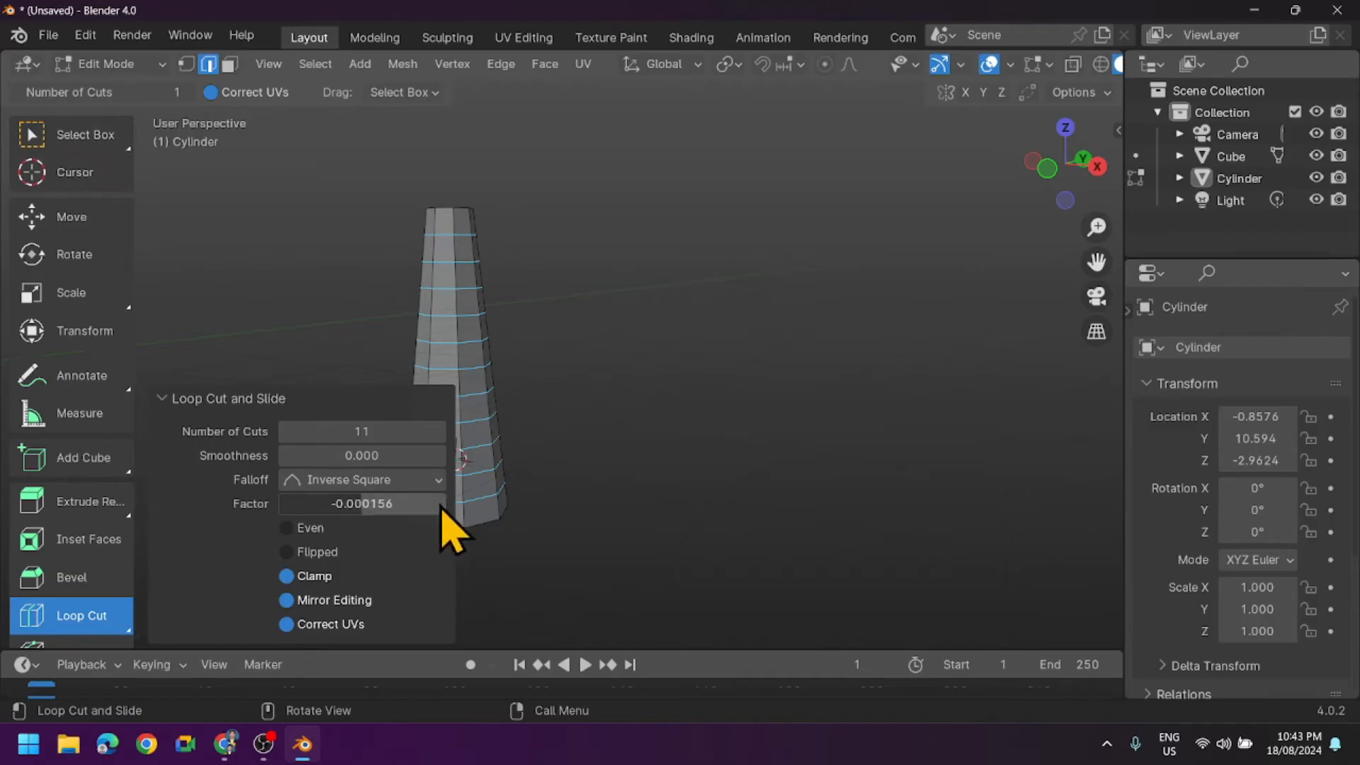
click(83, 146)
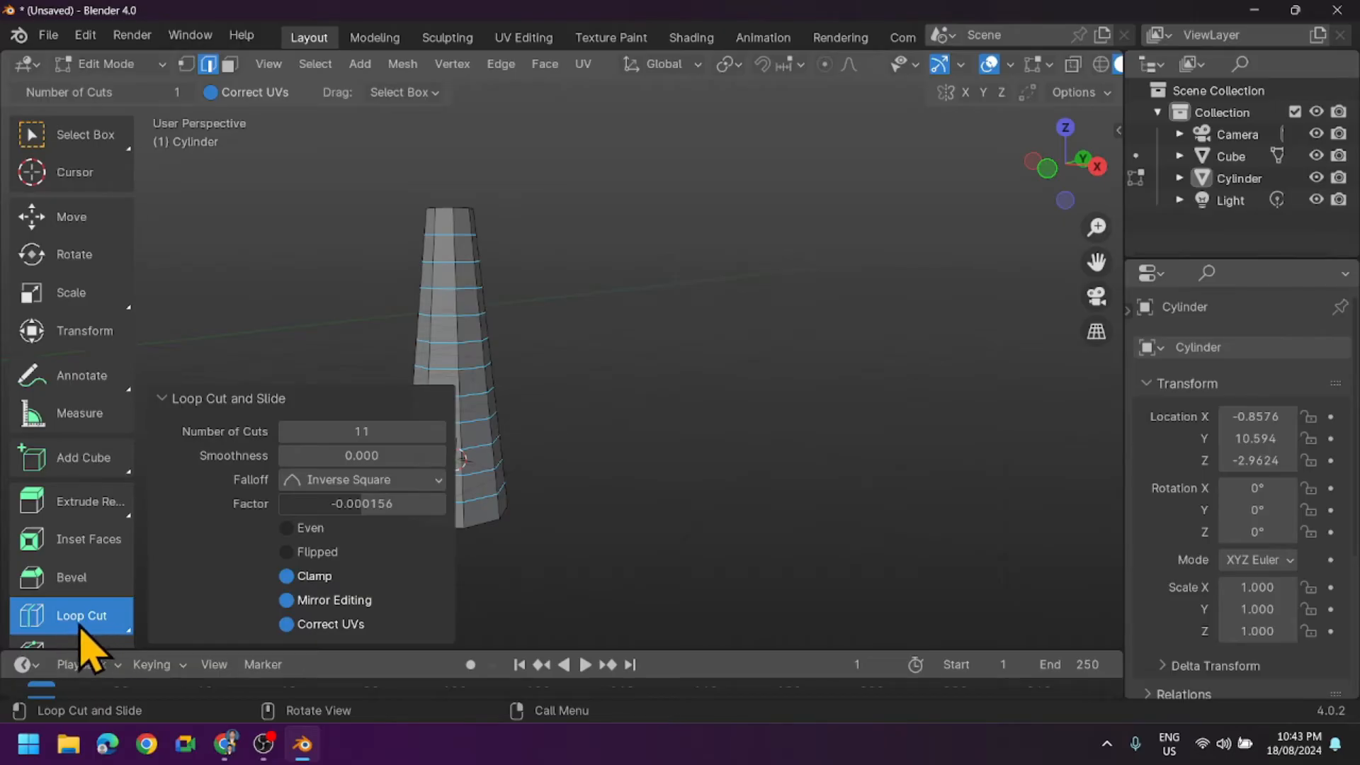
click(83, 138)
click(704, 359)
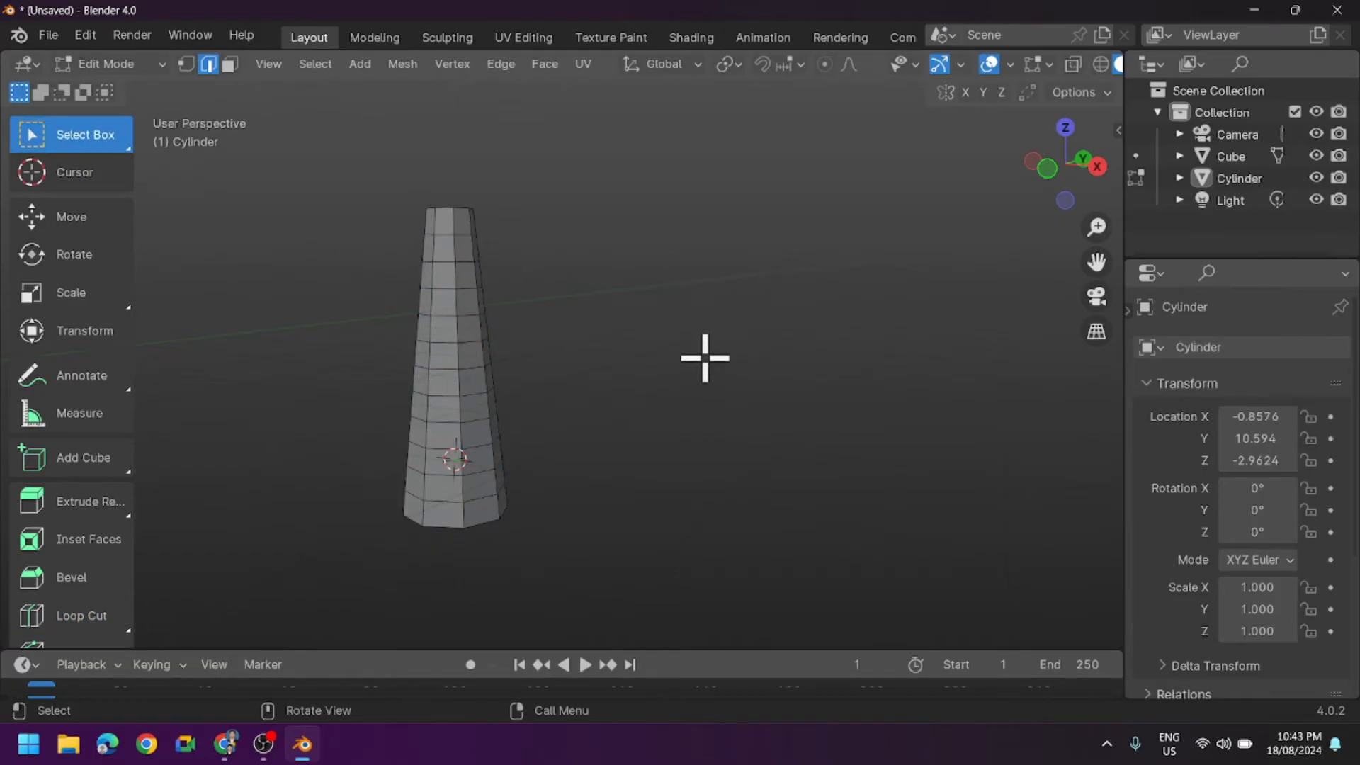
- Show the tapered cylinder in the Back Orthographic view
middle_drag(561, 382, 595, 364)
key(ctrl+KP_1)
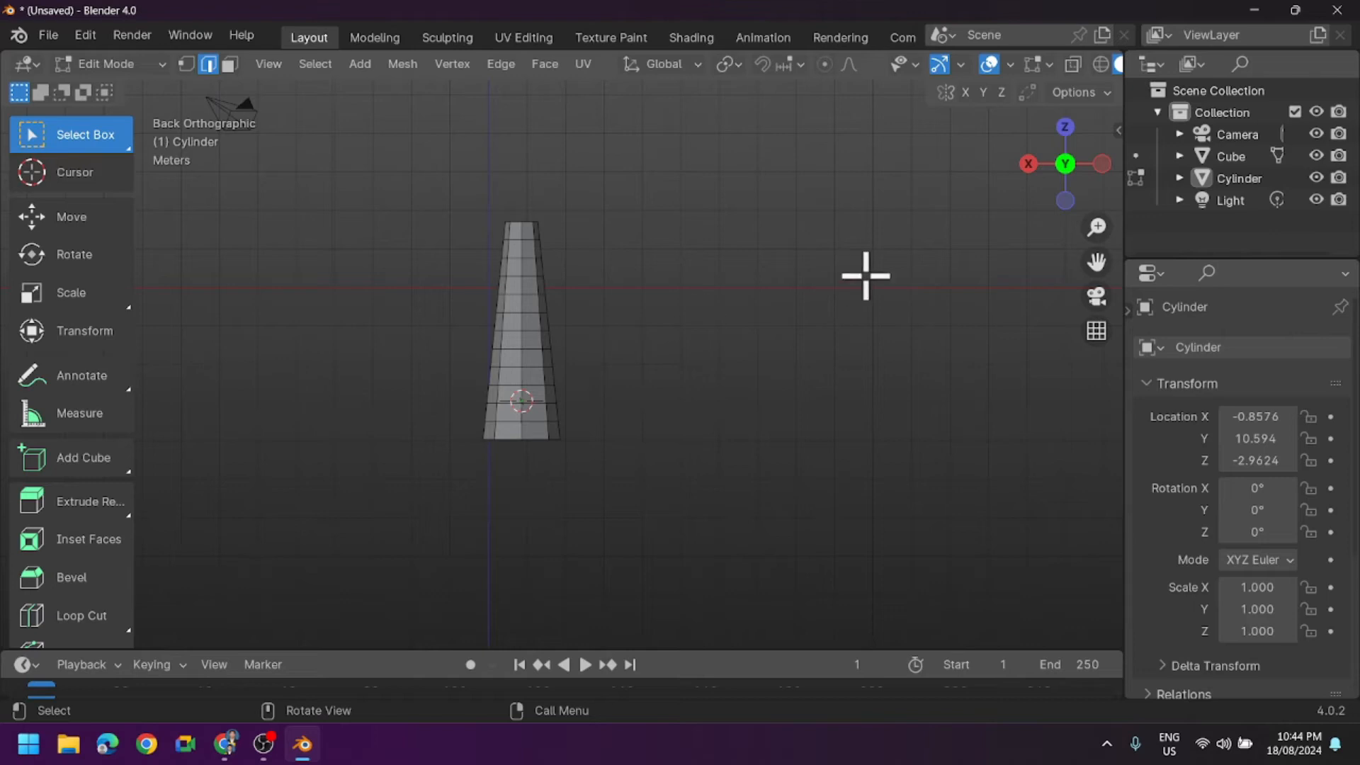
click(1067, 166)
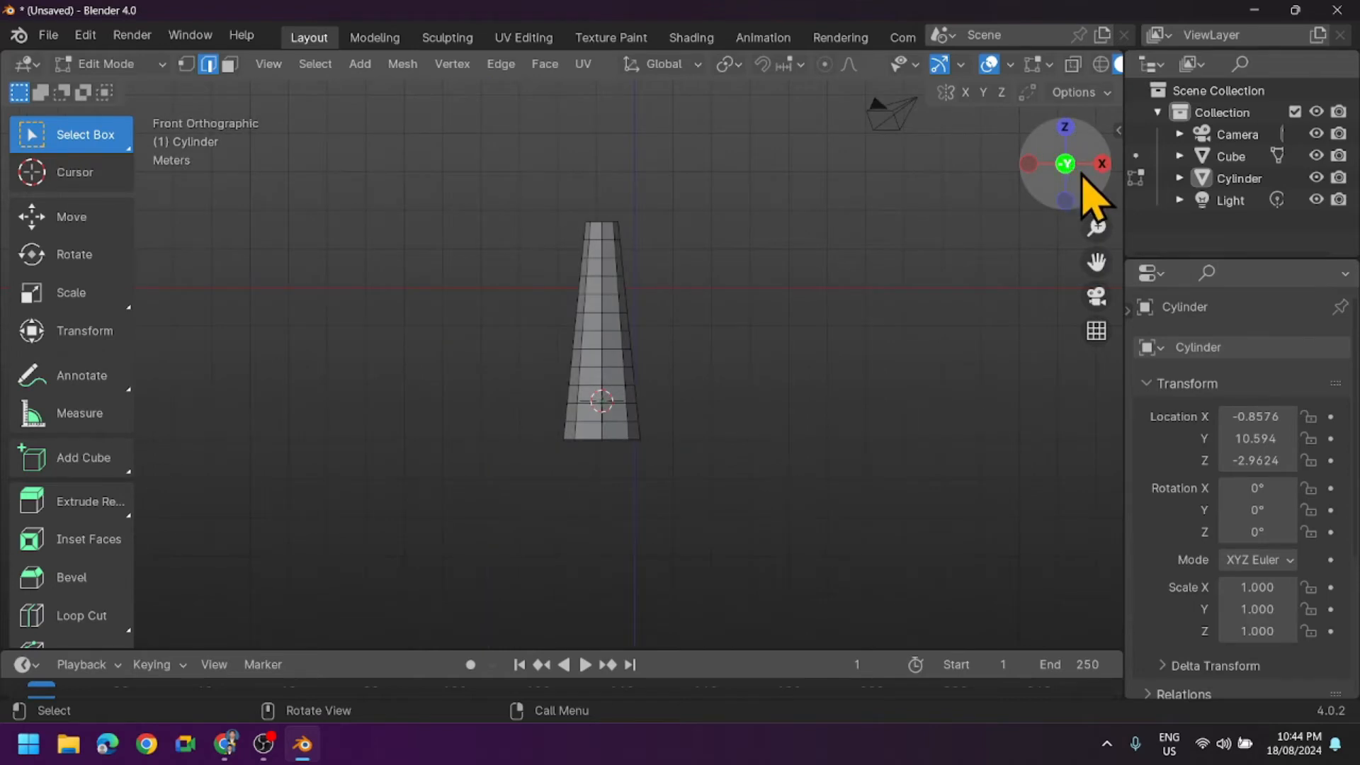
click(1067, 167)
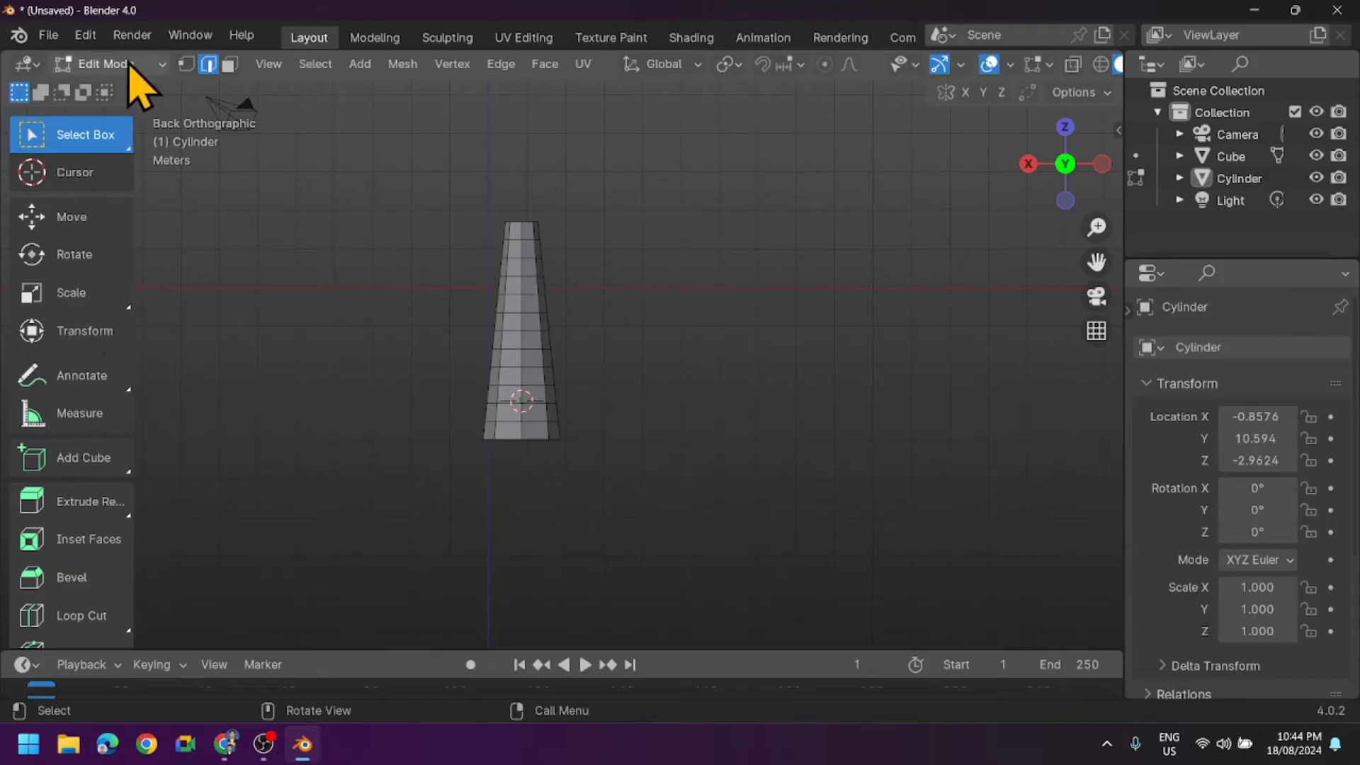
- Select one side face in the upper half of the tapered cylinder and extrude it outward about 2.04 m
click(228, 65)
scroll(622, 358, up, 3)
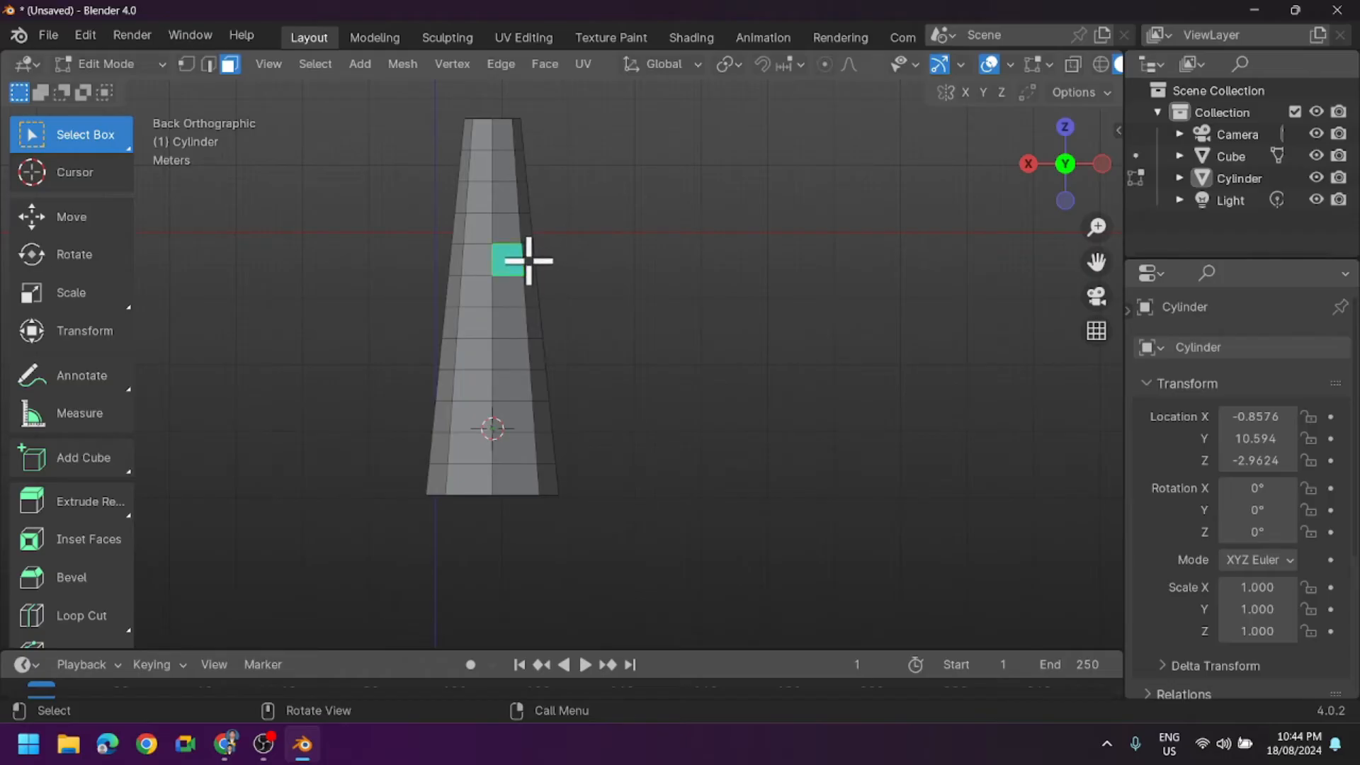
shift+click(529, 260)
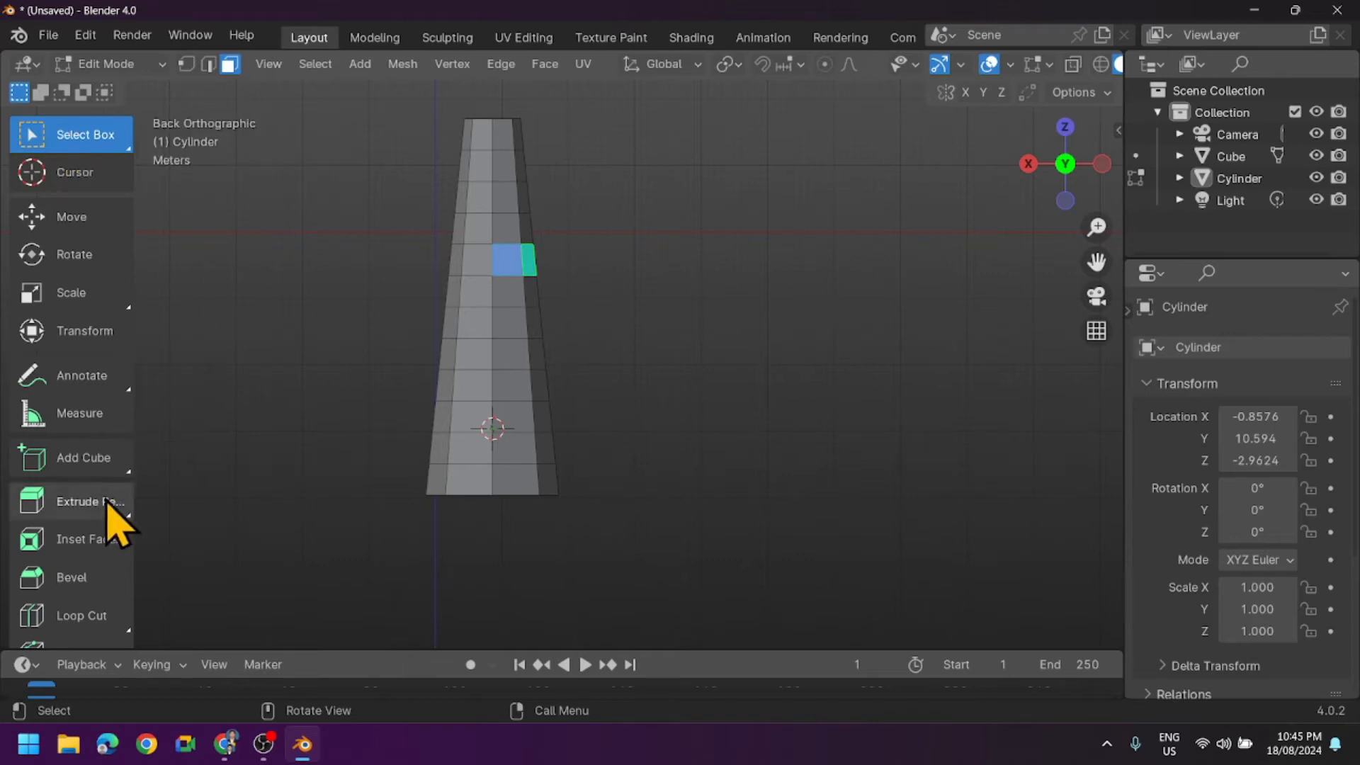
click(79, 504)
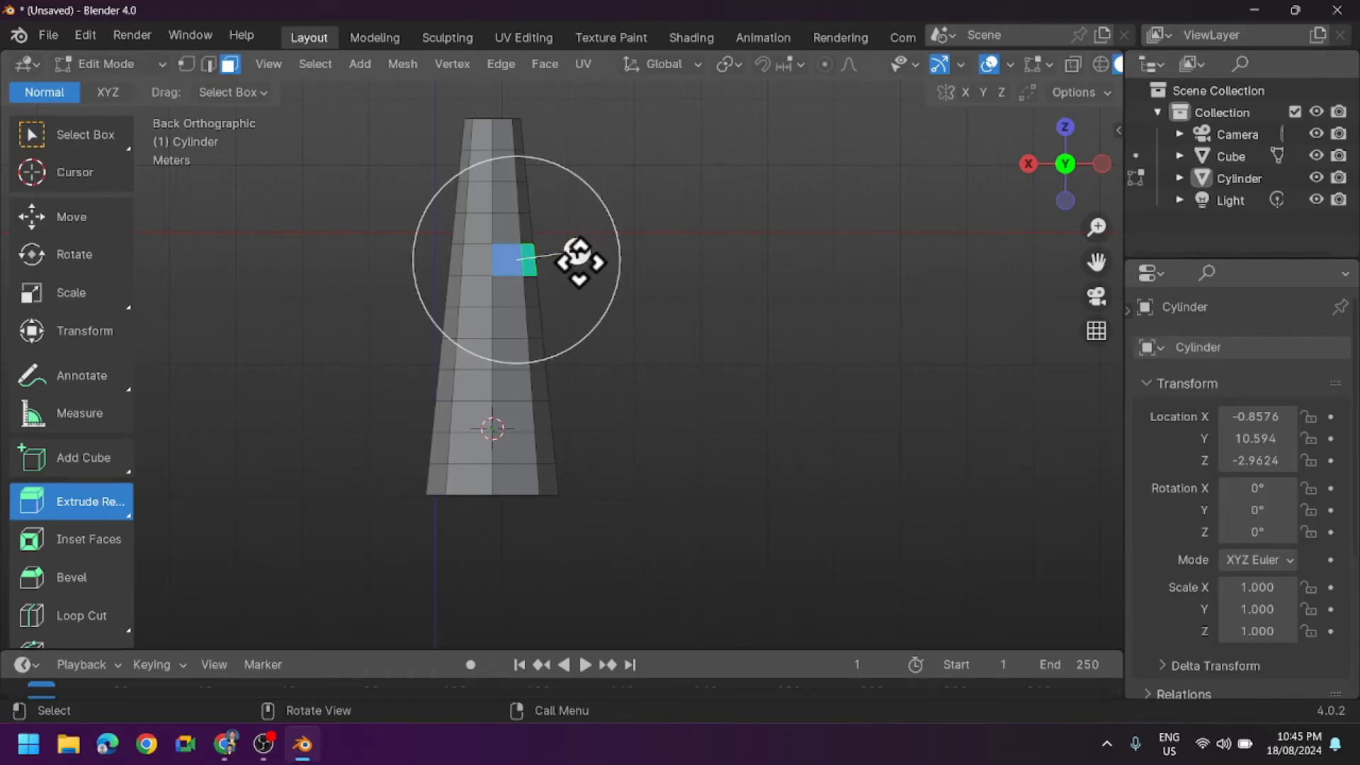
mouse_move(586, 316)
middle_down()
mouse_move(710, 340)
mouse_move(640, 355)
mouse_move(602, 295)
middle_up()
drag(520, 233, 611, 245)
- Scale the extruded branch's end face uniformly to about 0.58 and raise it about 0.48 m along Z
middle_drag(586, 270, 478, 306)
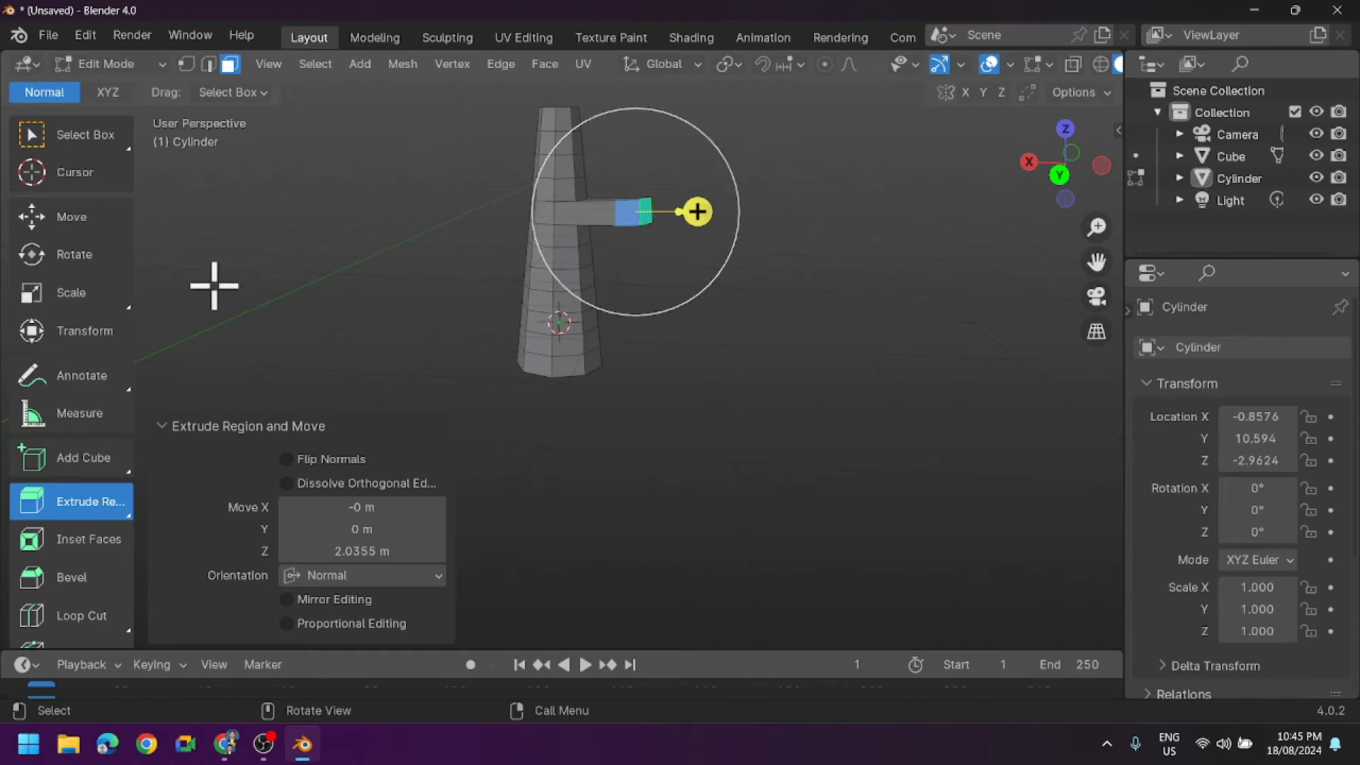
click(71, 292)
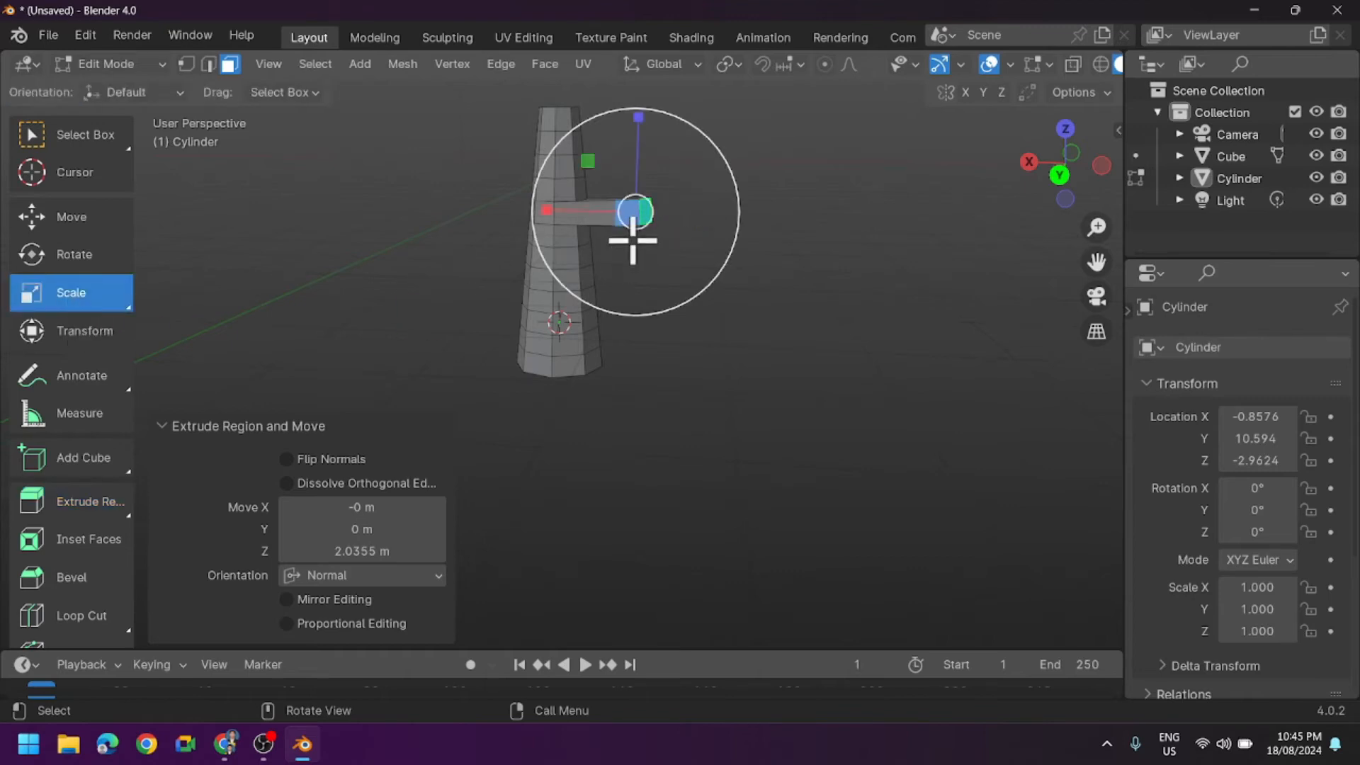
drag(631, 226, 657, 255)
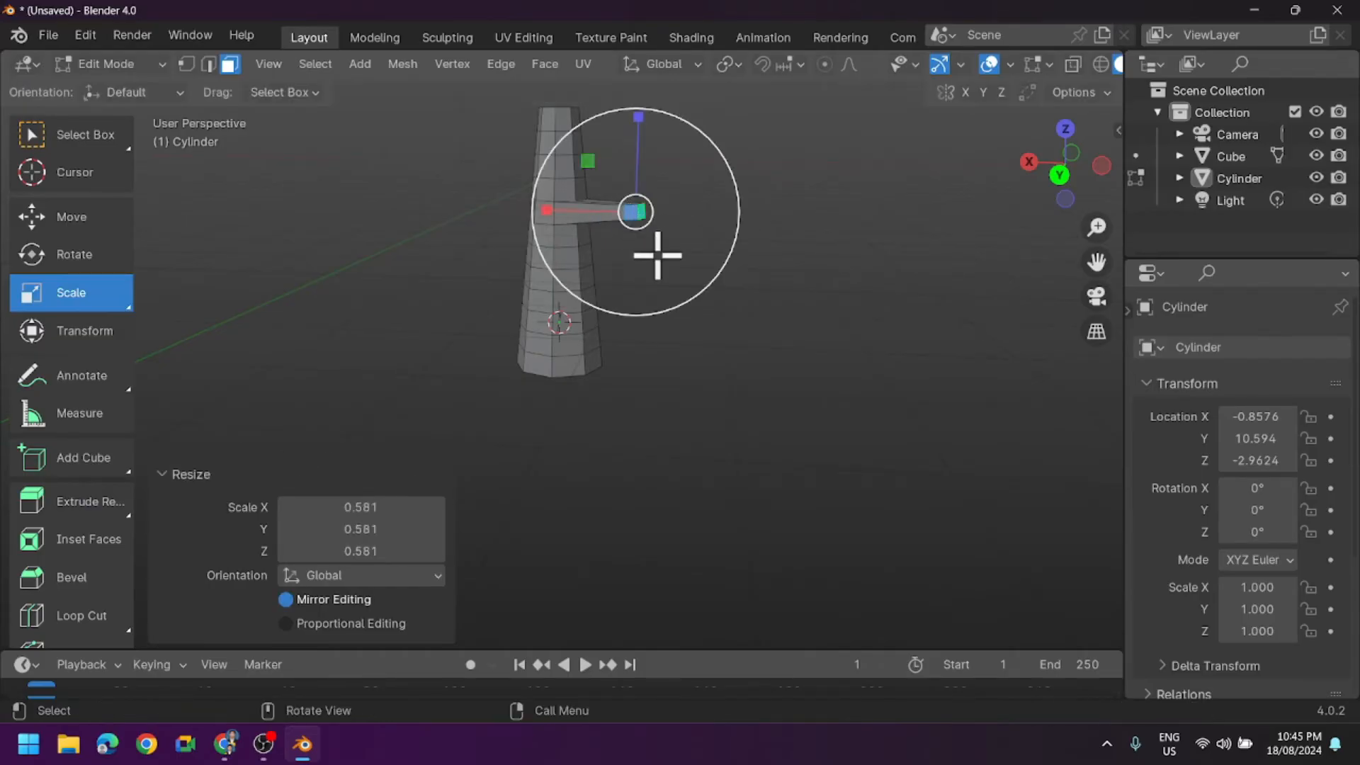
click(69, 222)
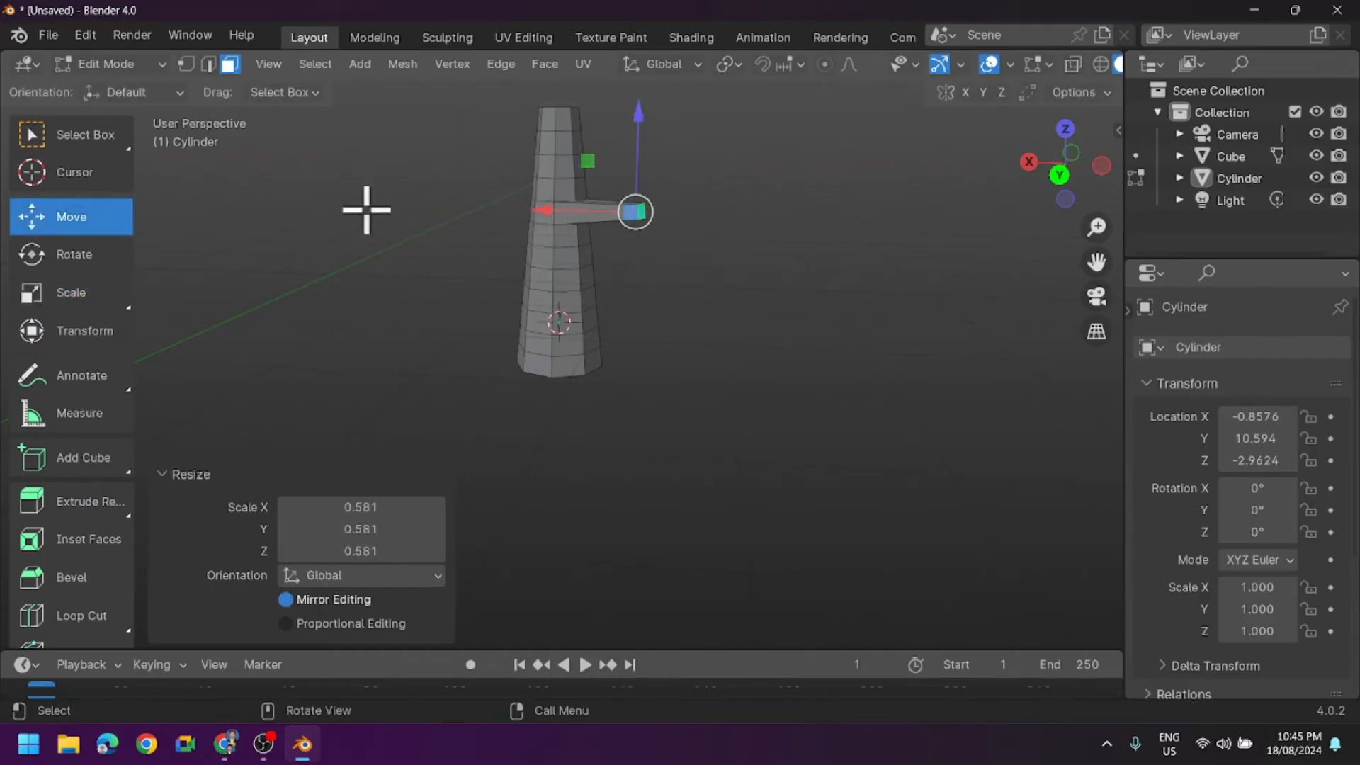
middle_drag(649, 267, 684, 281)
middle_drag(700, 271, 723, 274)
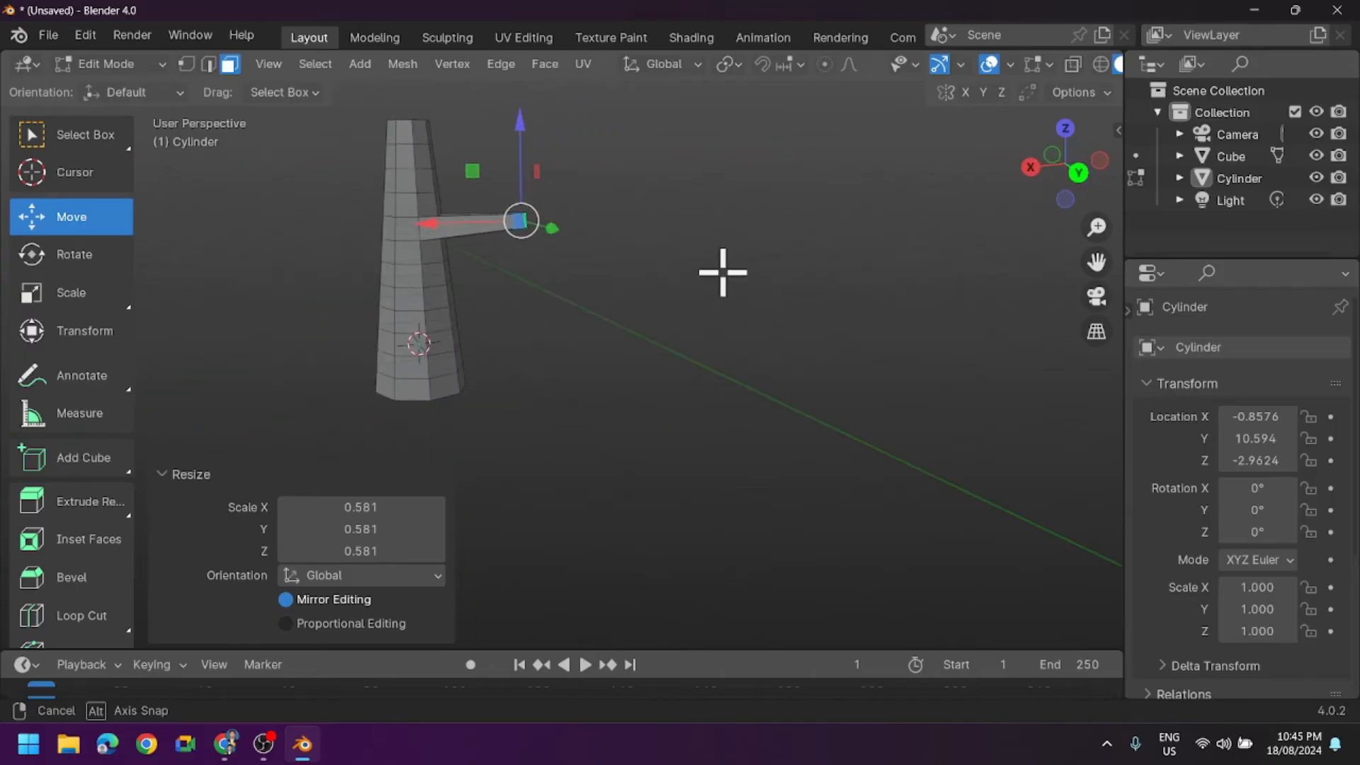
drag(519, 153, 519, 127)
- Extrude the branch's end face about 1.35 m further and scale the new end uniformly to about 0.59
mouse_move(461, 258)
middle_down()
mouse_move(571, 270)
mouse_move(318, 269)
mouse_move(447, 279)
mouse_move(422, 289)
mouse_move(456, 277)
middle_up()
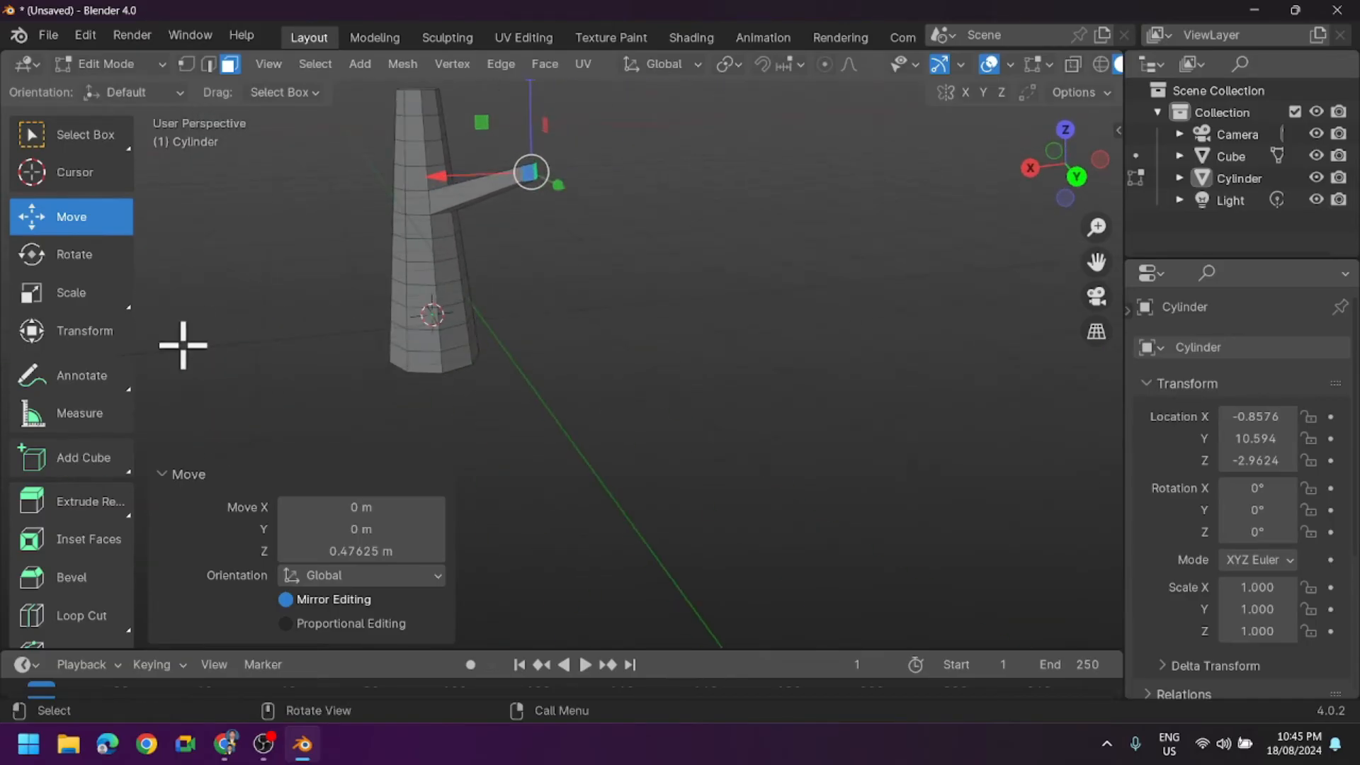
click(96, 504)
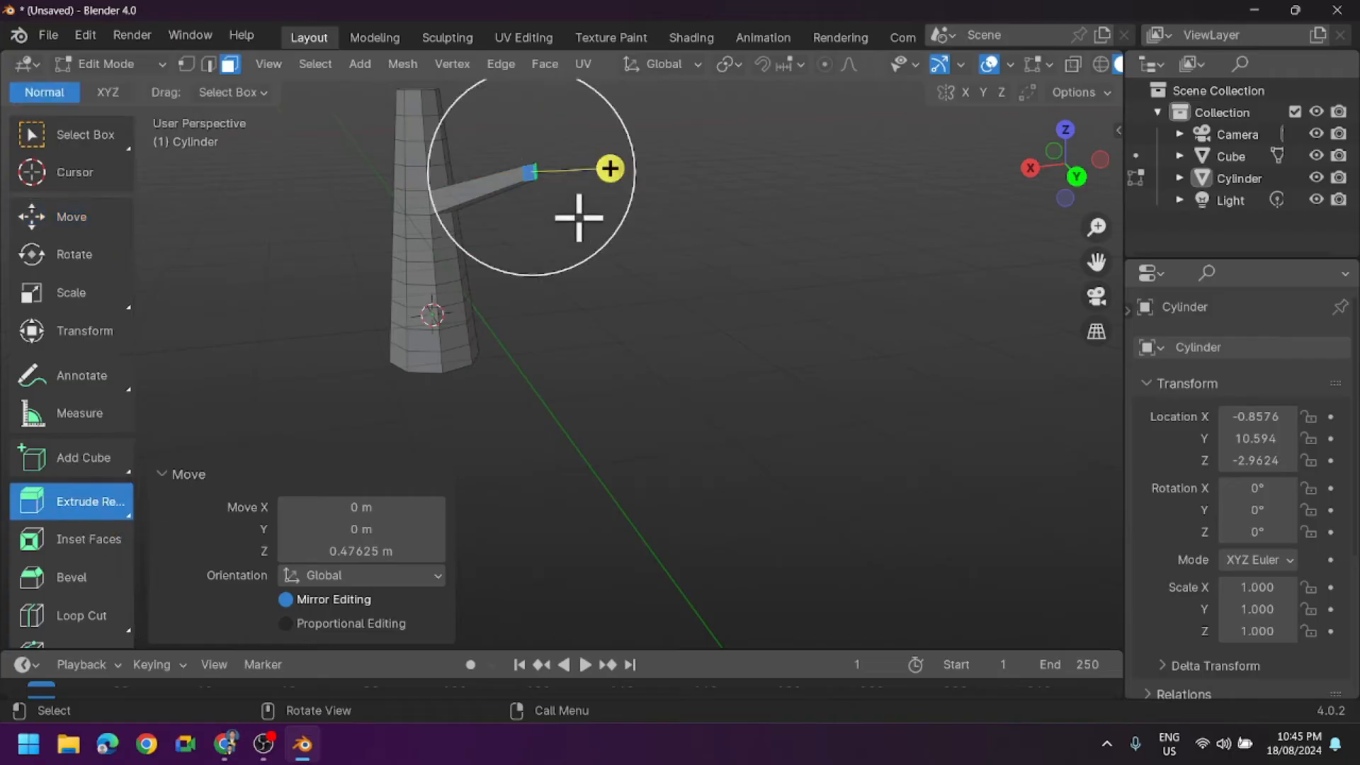
drag(607, 170, 671, 193)
click(73, 296)
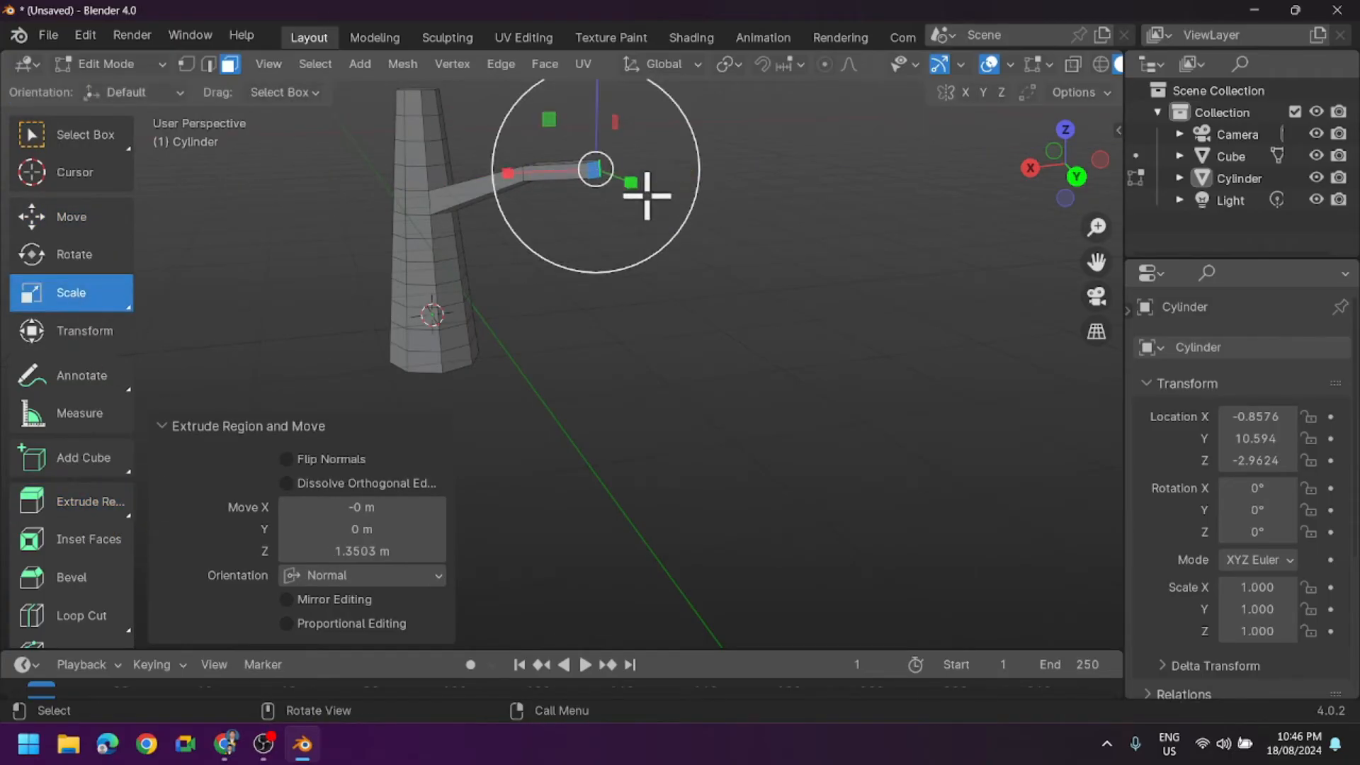
drag(593, 185, 595, 169)
- Move the branch tip up along Z so the outer segment slopes upward, and deselect it
middle_drag(647, 267, 703, 176)
click(77, 228)
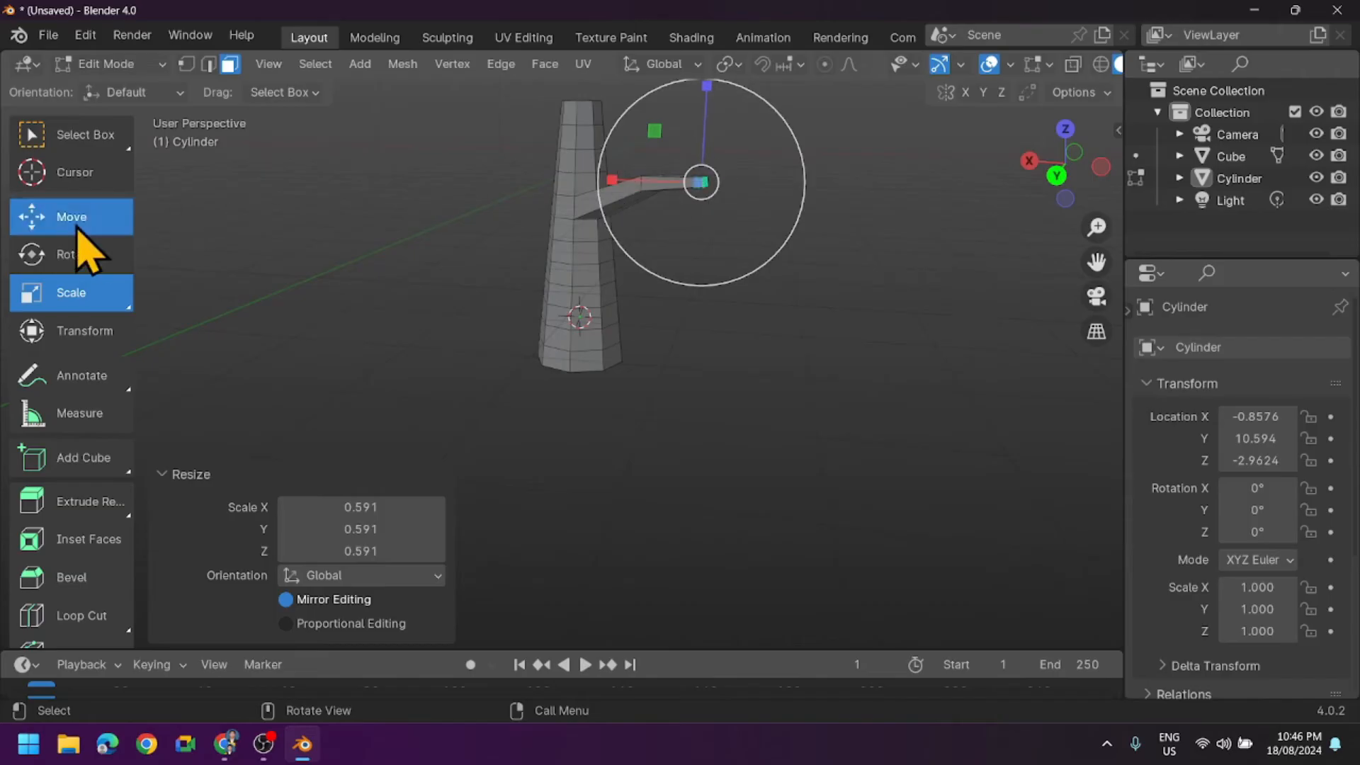
drag(708, 119, 708, 623)
middle_drag(710, 372, 619, 306)
click(541, 329)
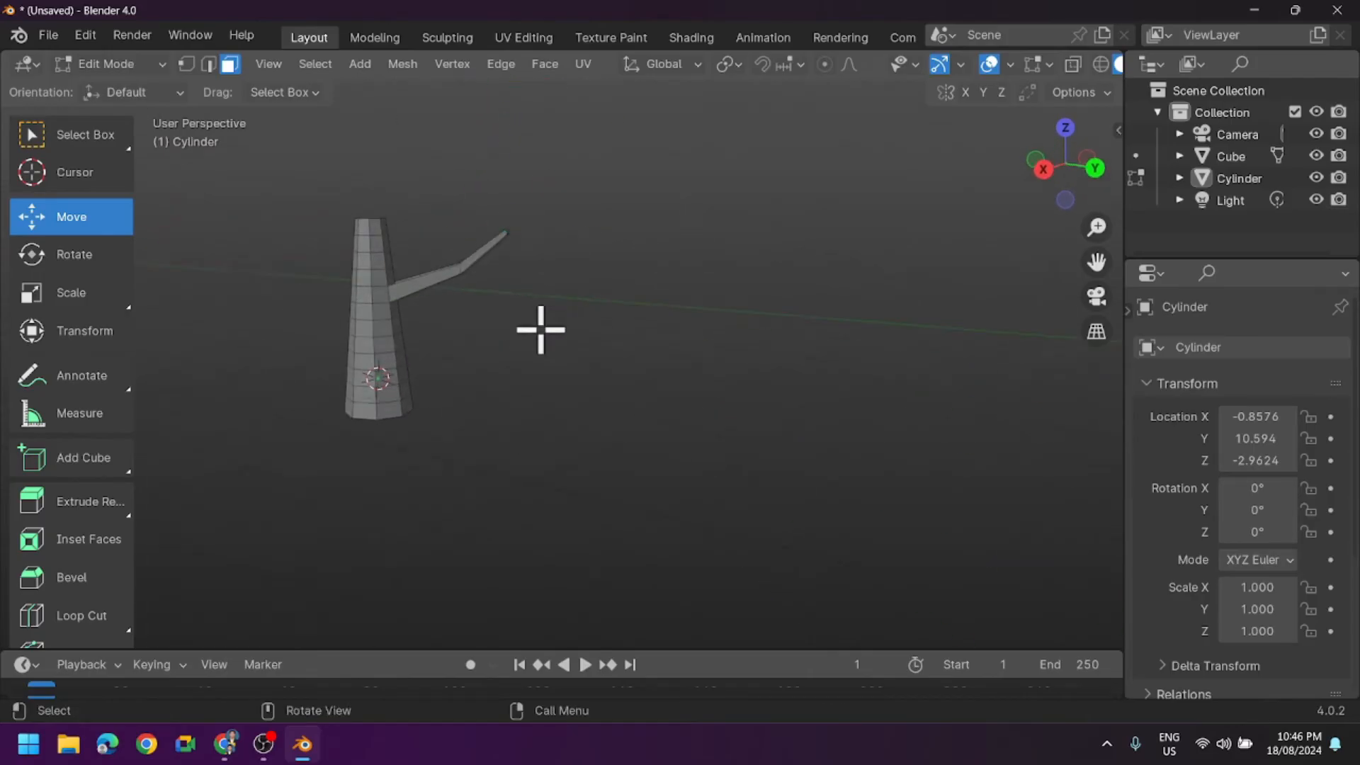
- Place the 3D cursor at the centre of the trunk's top end, using the Top and Back Orthographic views
middle_drag(540, 333, 492, 381)
scroll(492, 381, up, 2)
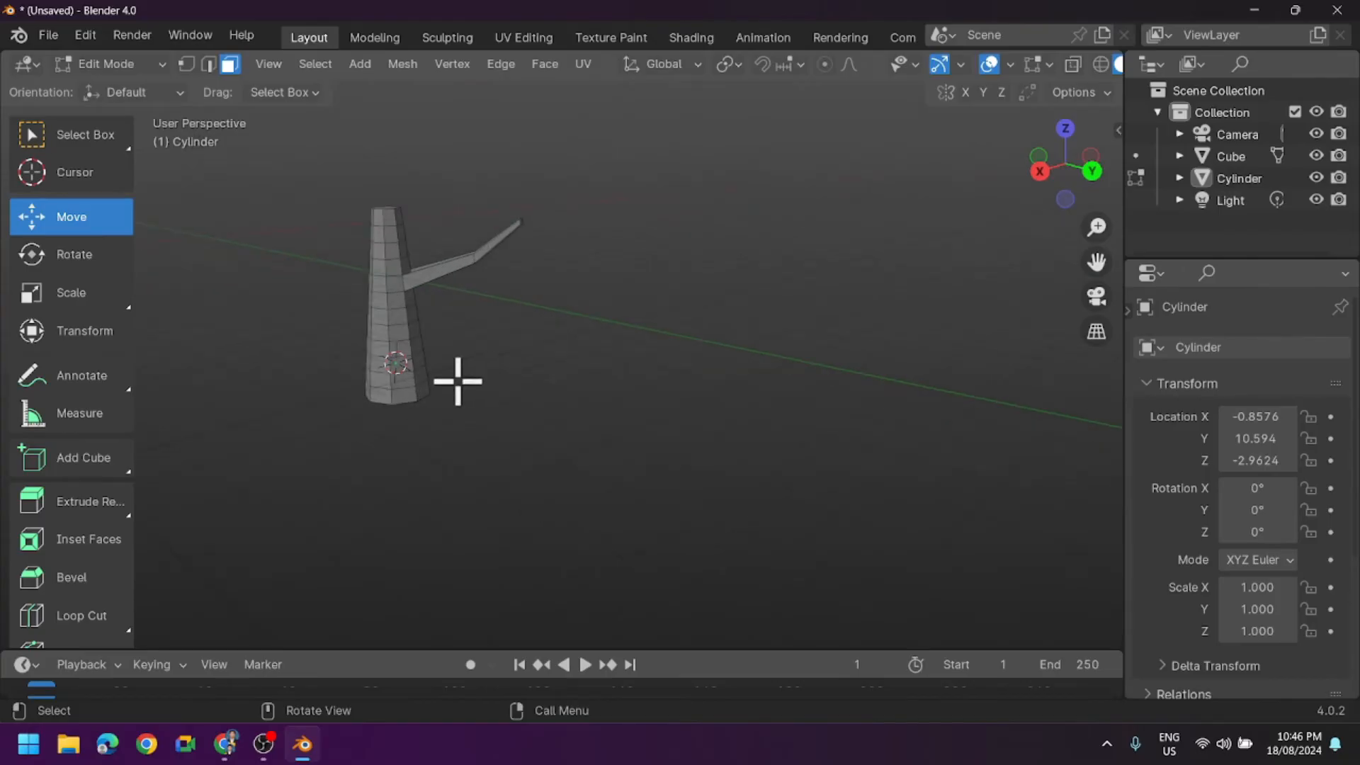
middle_drag(436, 308, 390, 325)
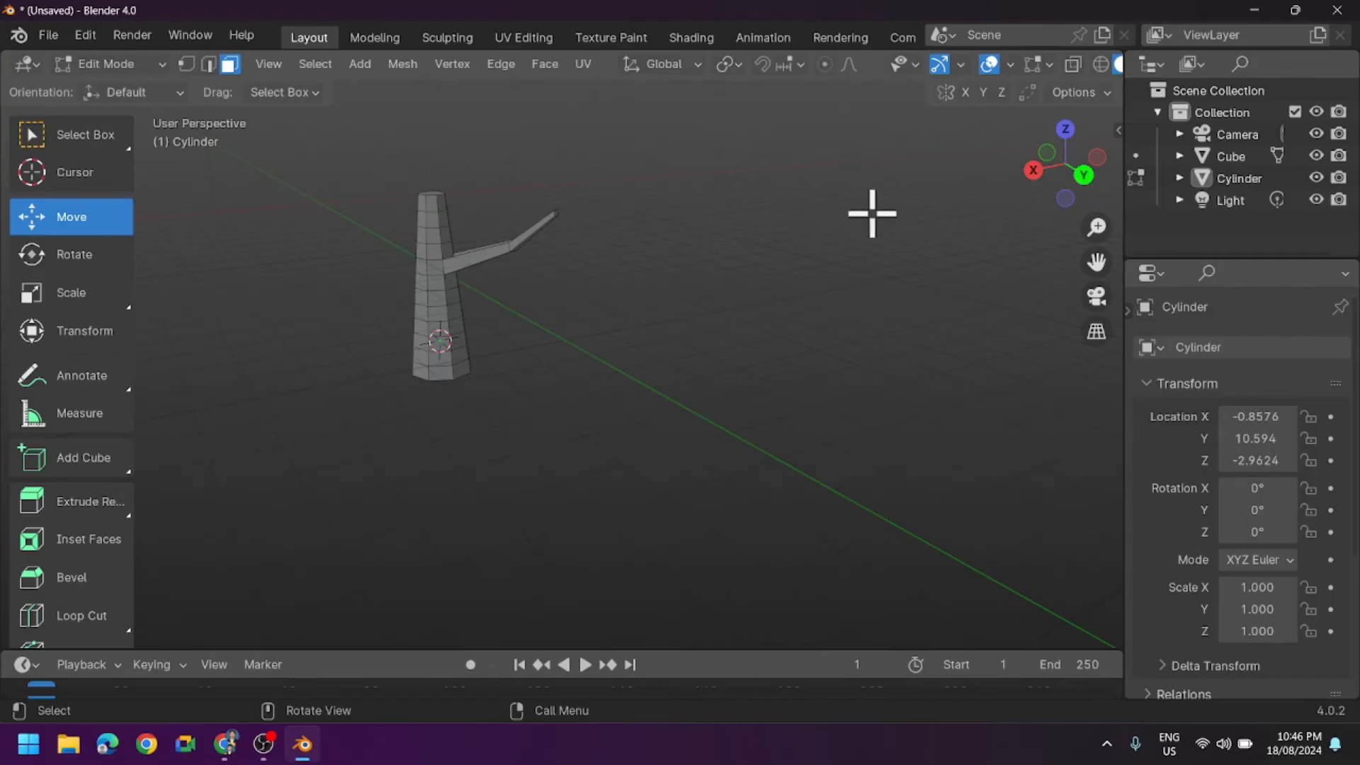
click(1066, 131)
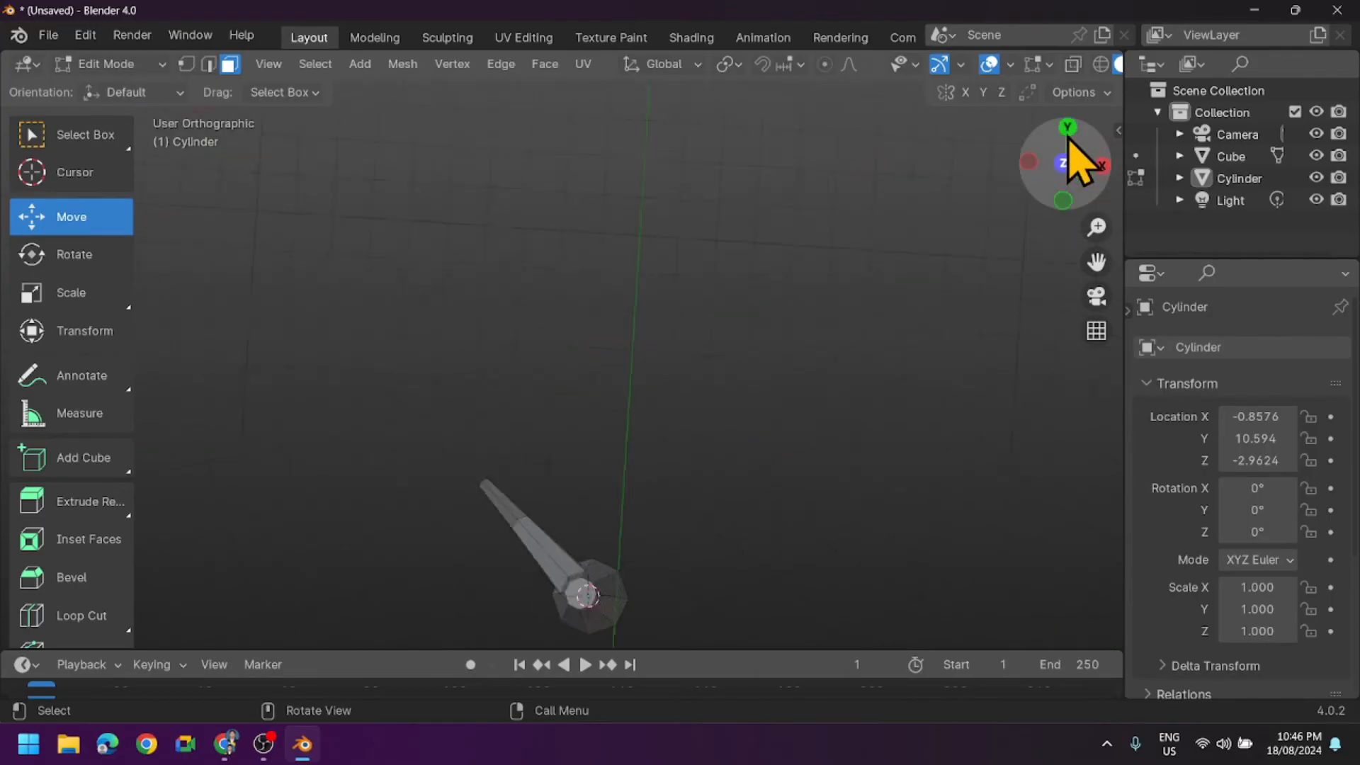
scroll(853, 449, down, 3)
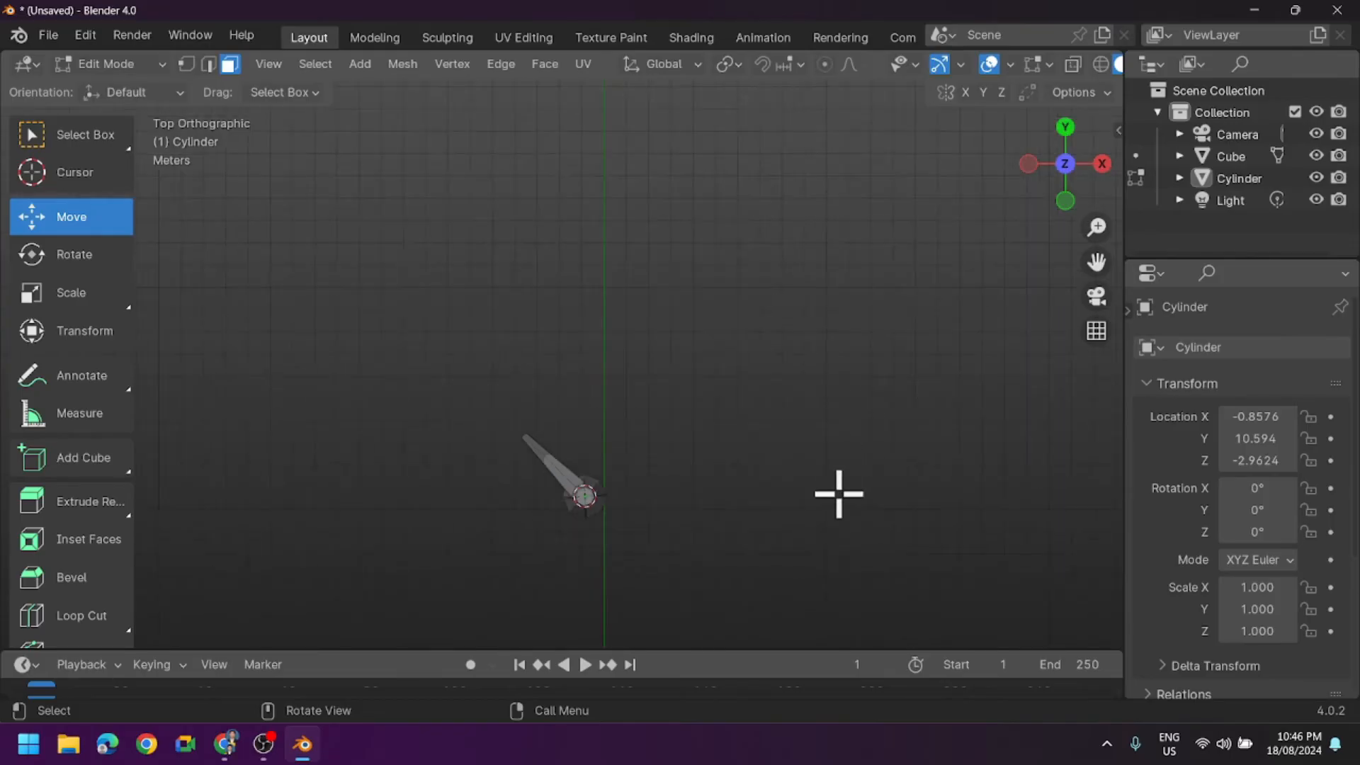
scroll(826, 501, up, 1)
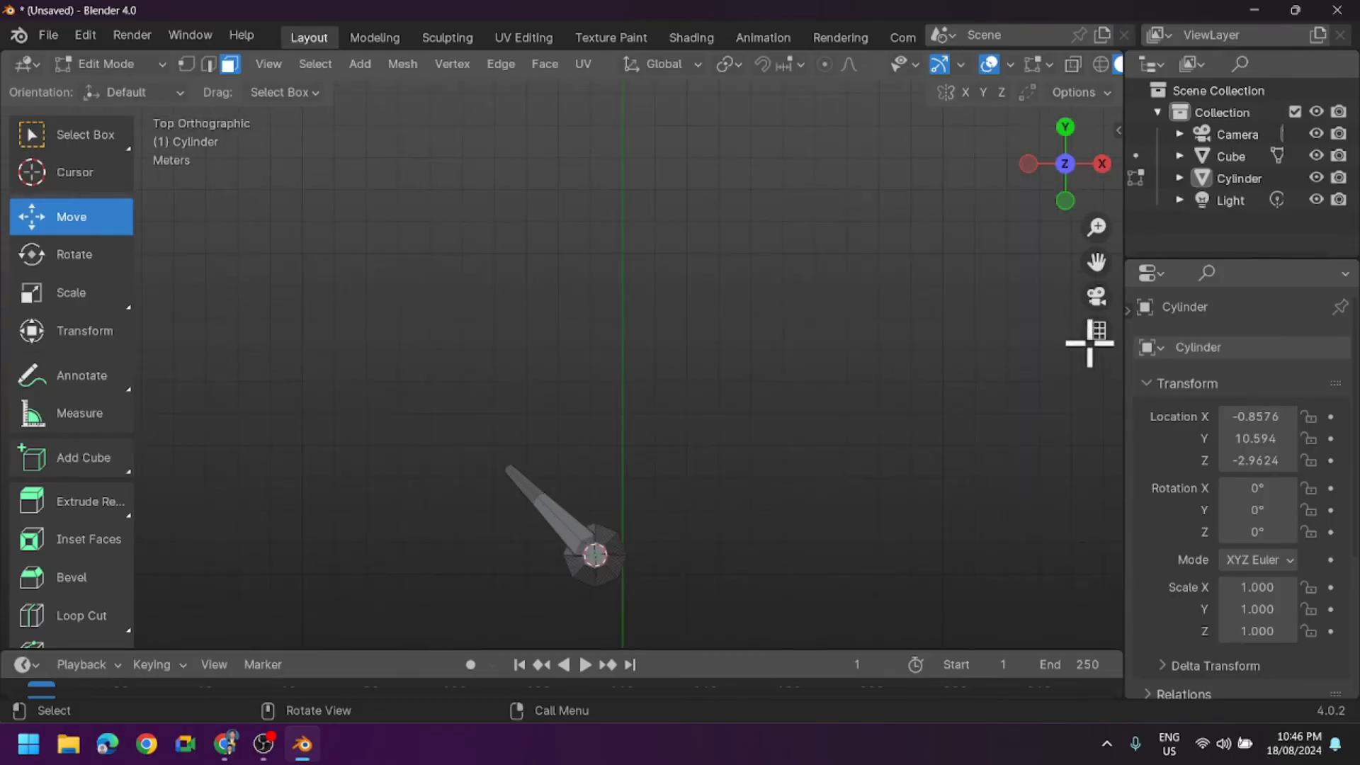
drag(1096, 262, 1061, 279)
click(81, 181)
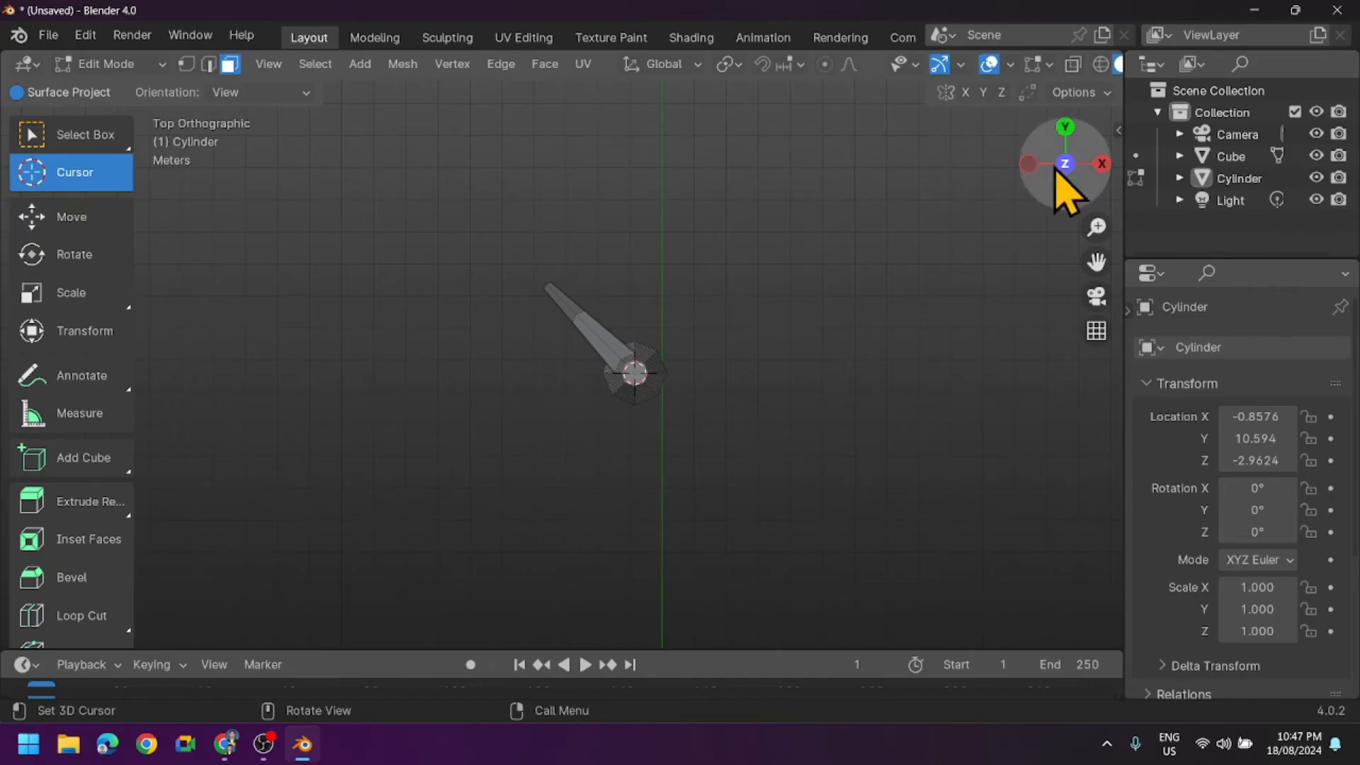
click(1066, 129)
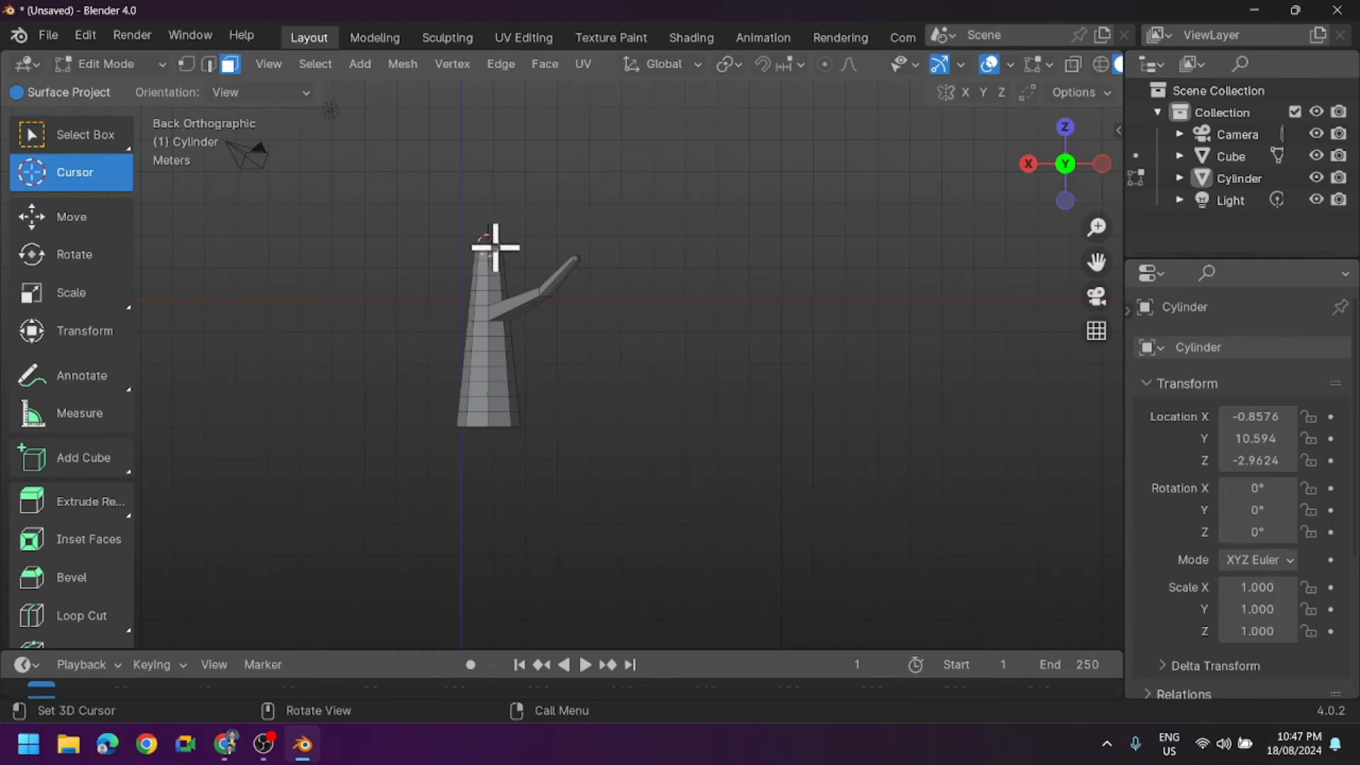
click(82, 138)
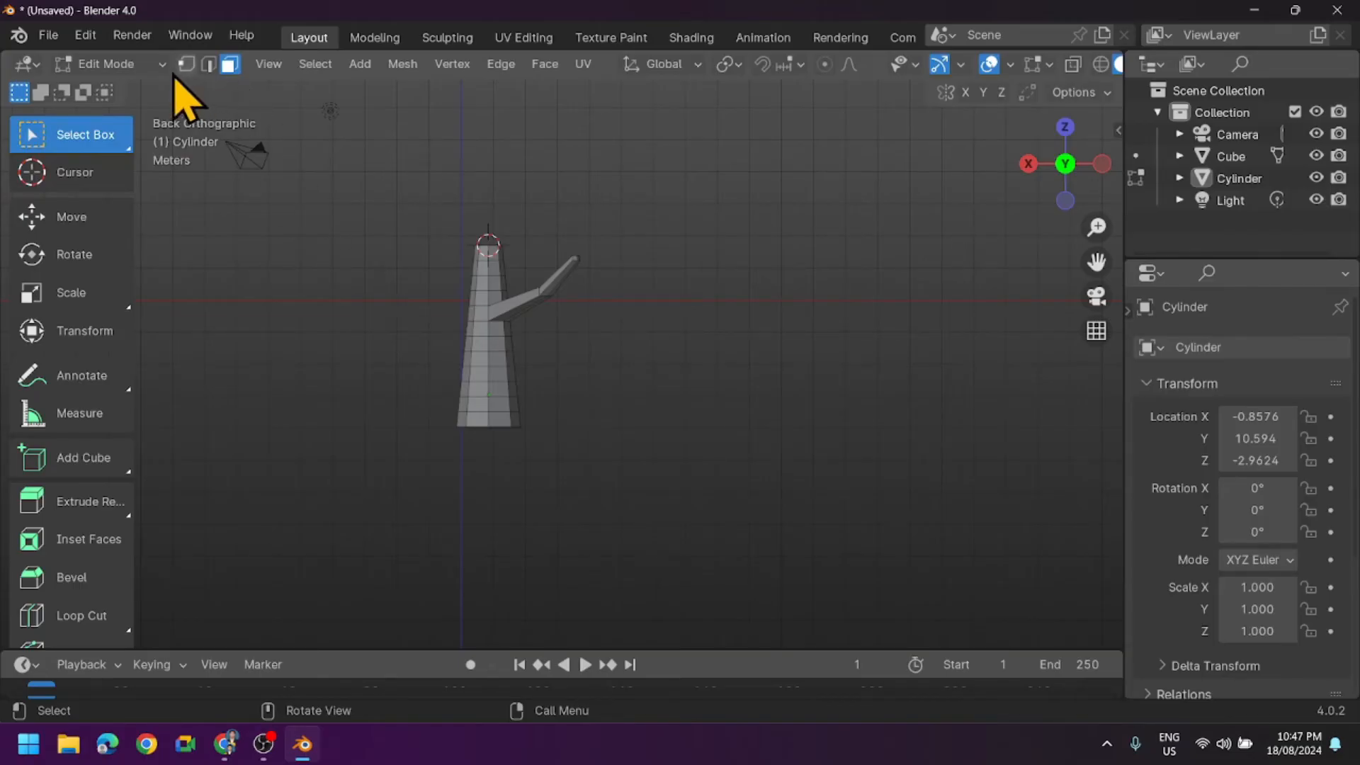
- Return to Object Mode and add an Ico Sphere mesh at the 3D cursor on top of the trunk
click(131, 65)
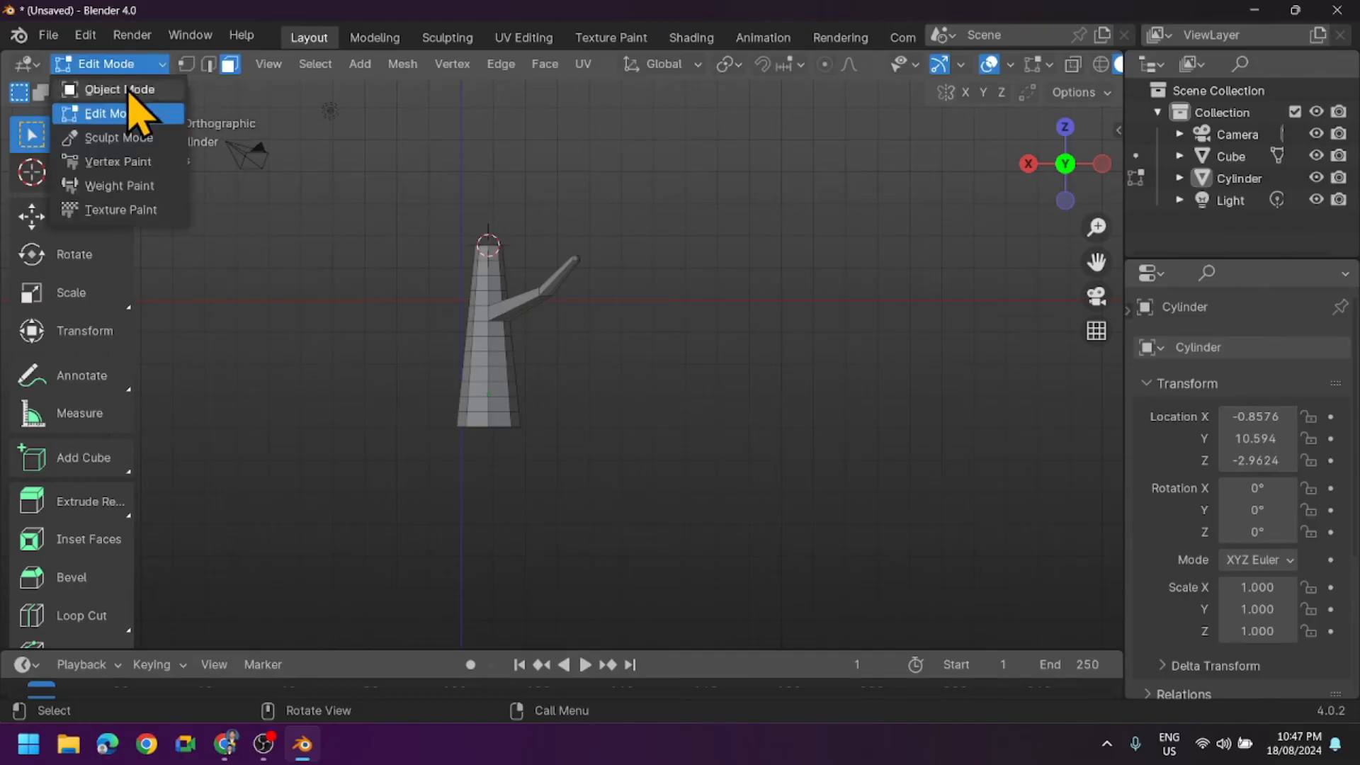
click(127, 90)
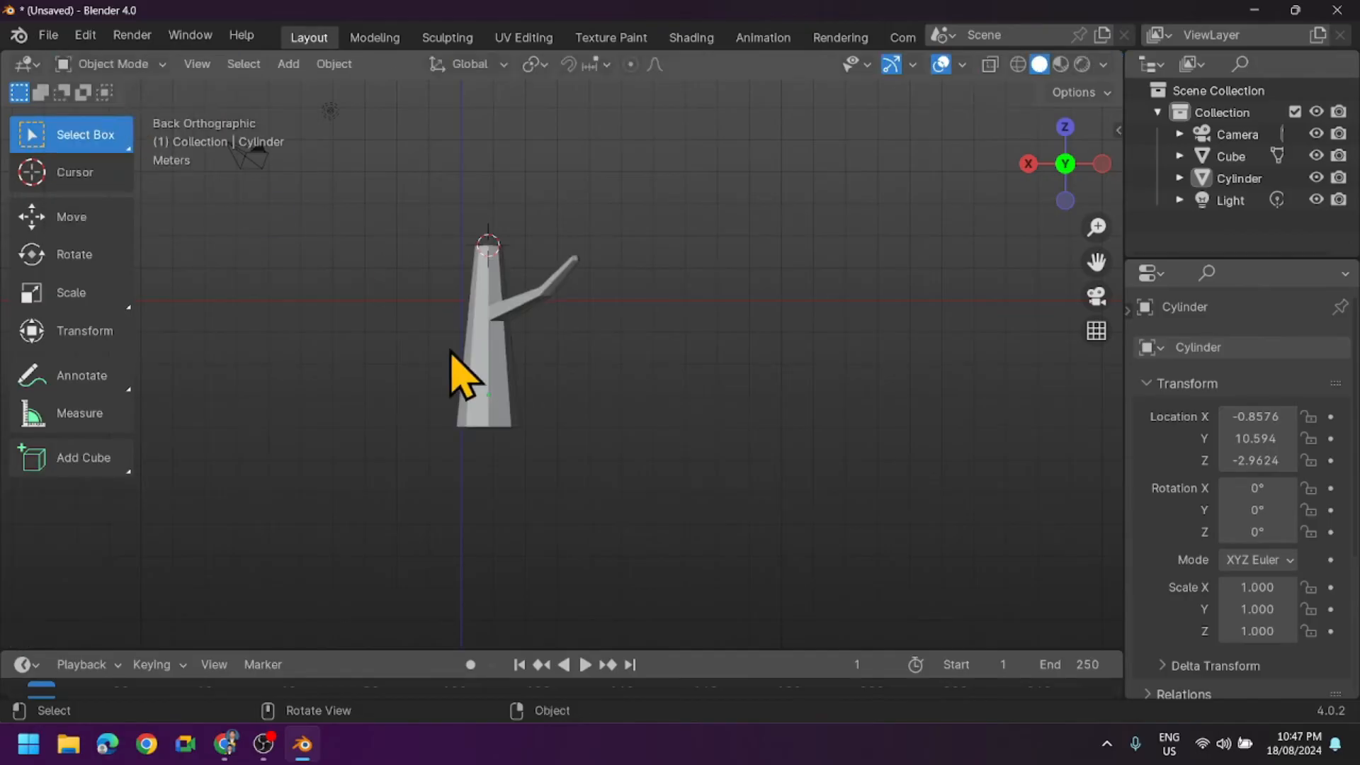
click(288, 64)
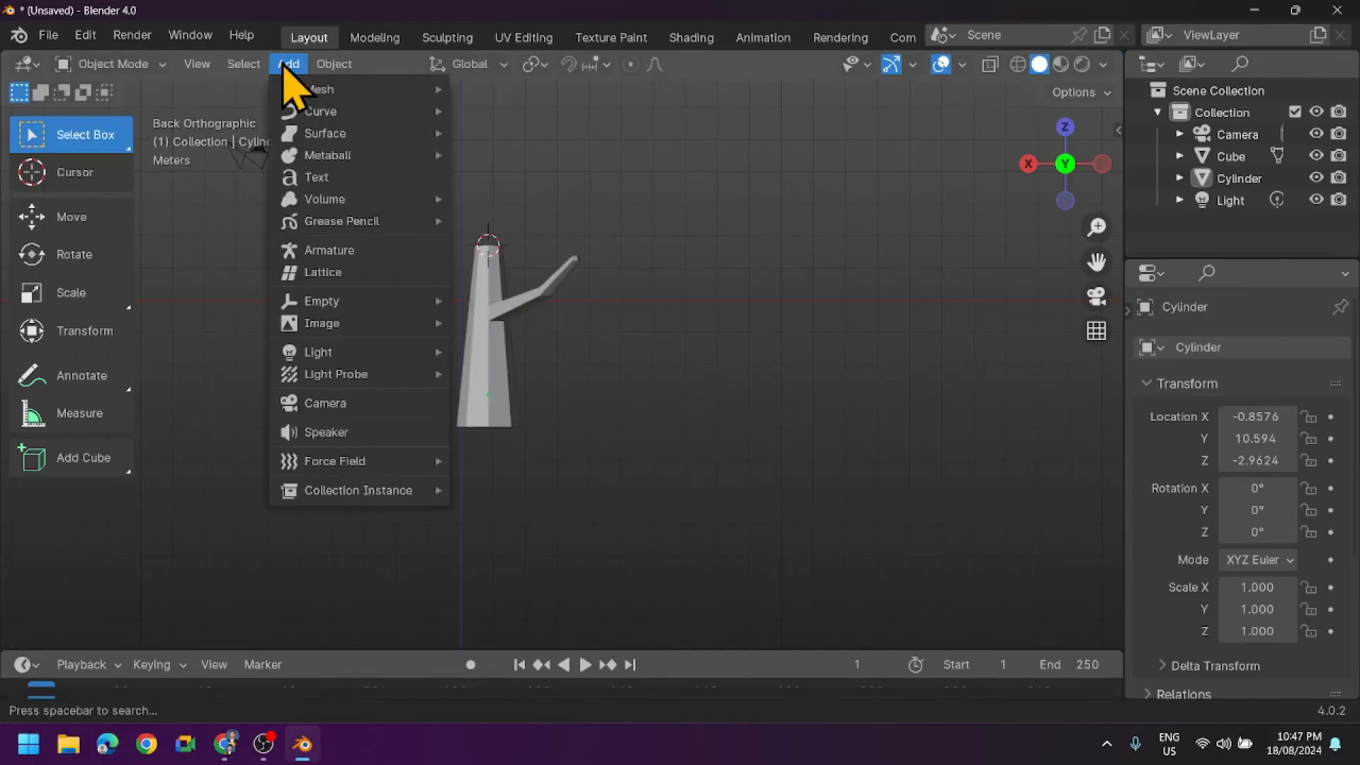
mouse_move(351, 98)
click(289, 64)
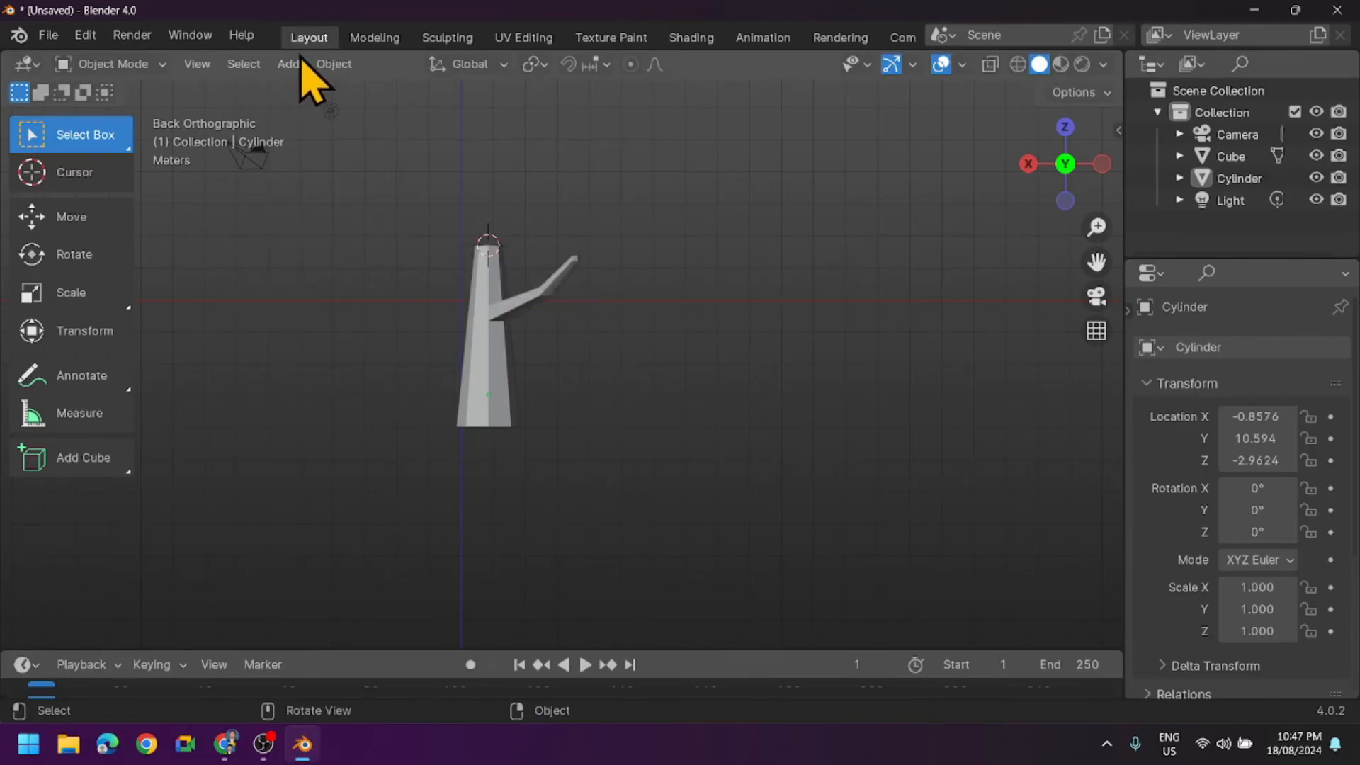
click(301, 64)
mouse_move(337, 91)
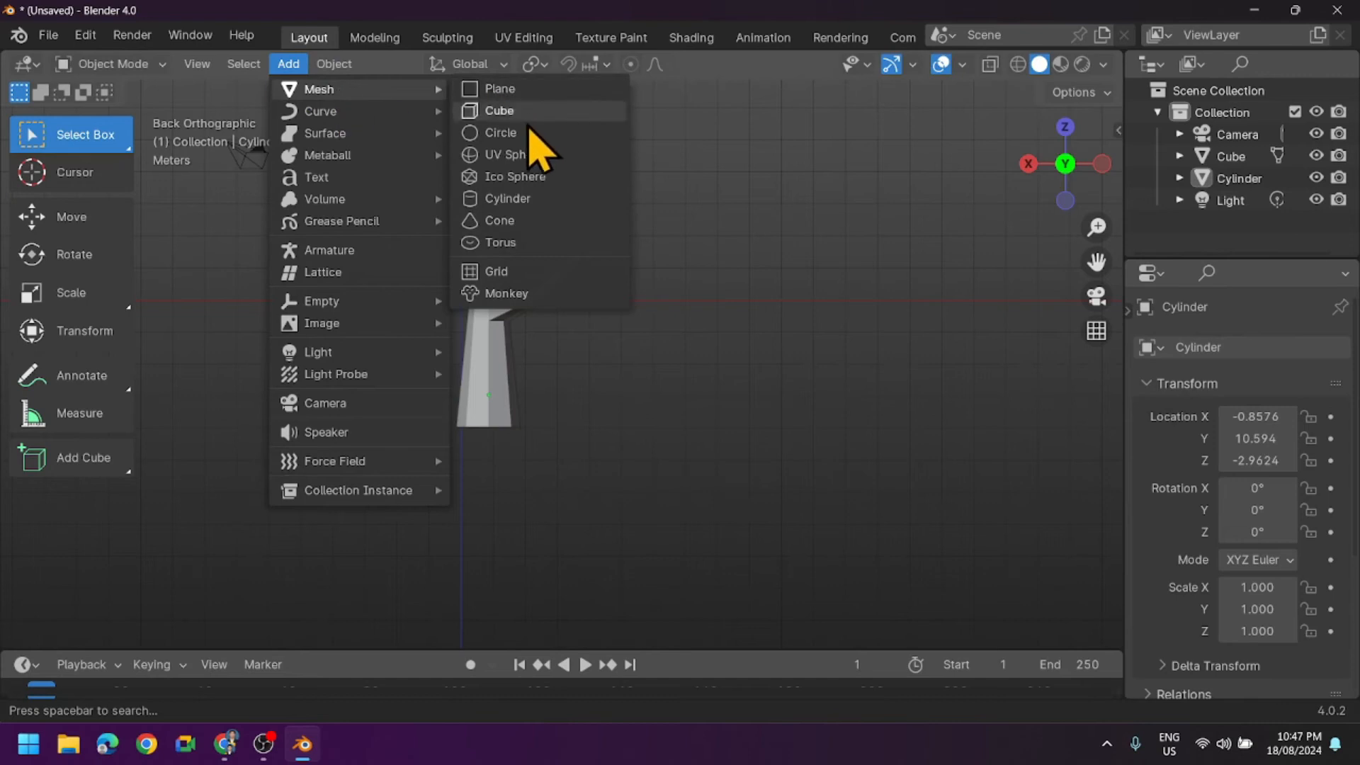
click(522, 176)
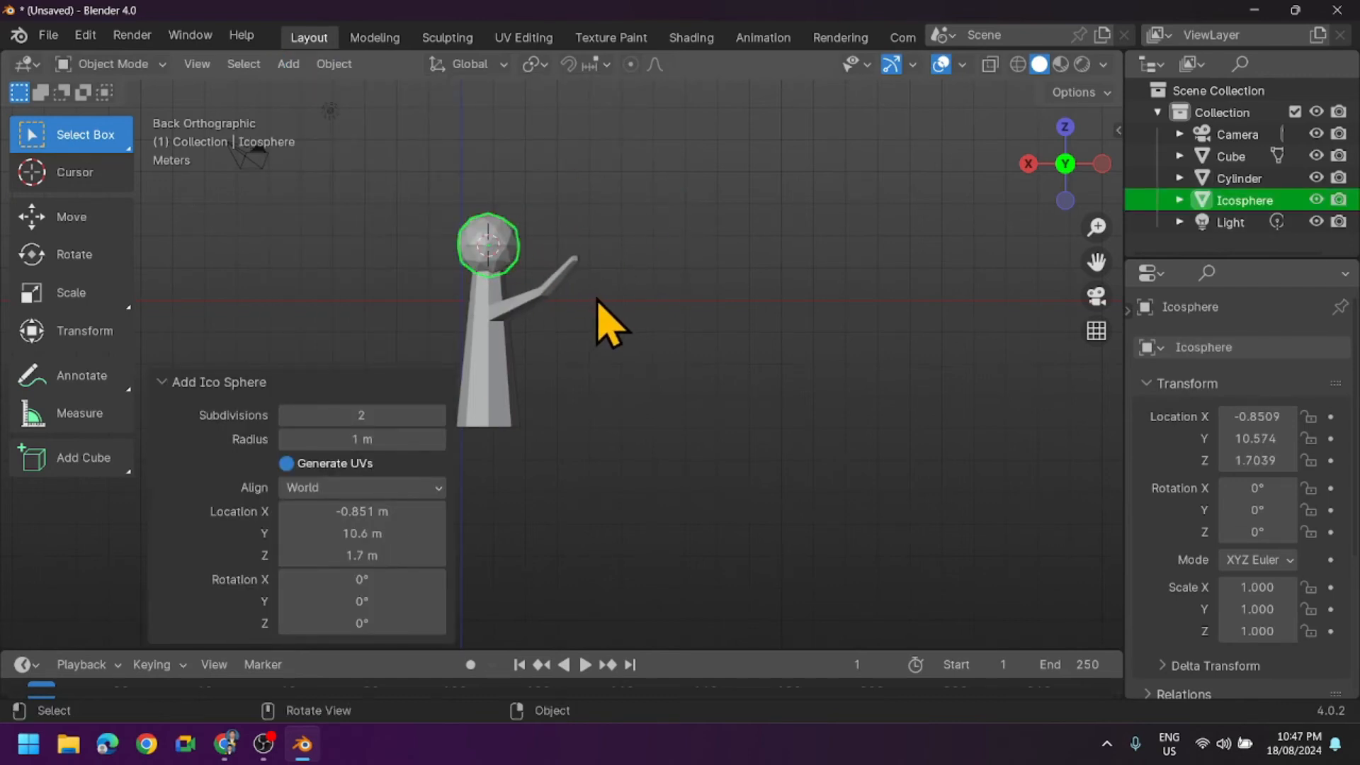
- Scale the icosphere up uniformly to about 2.57 to form the tree's crown
middle_drag(597, 303, 716, 349)
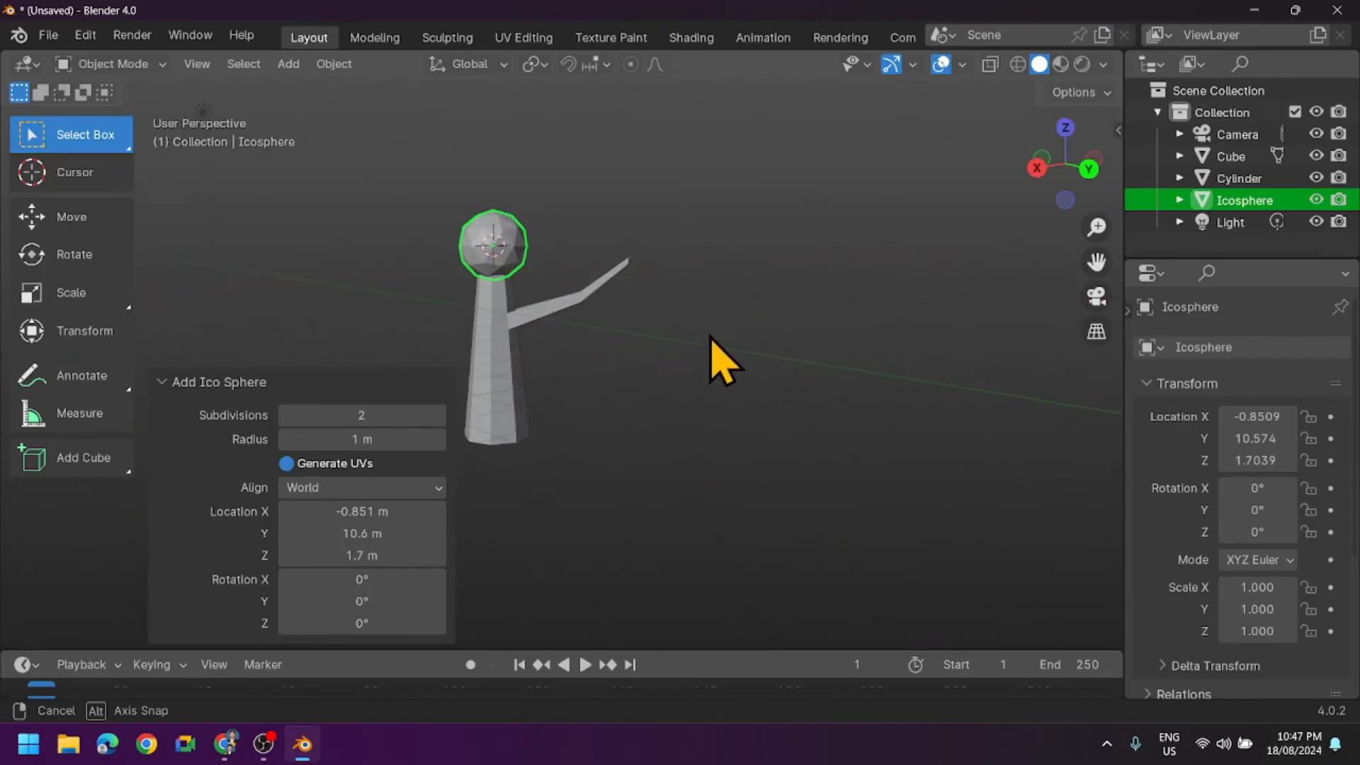
click(82, 292)
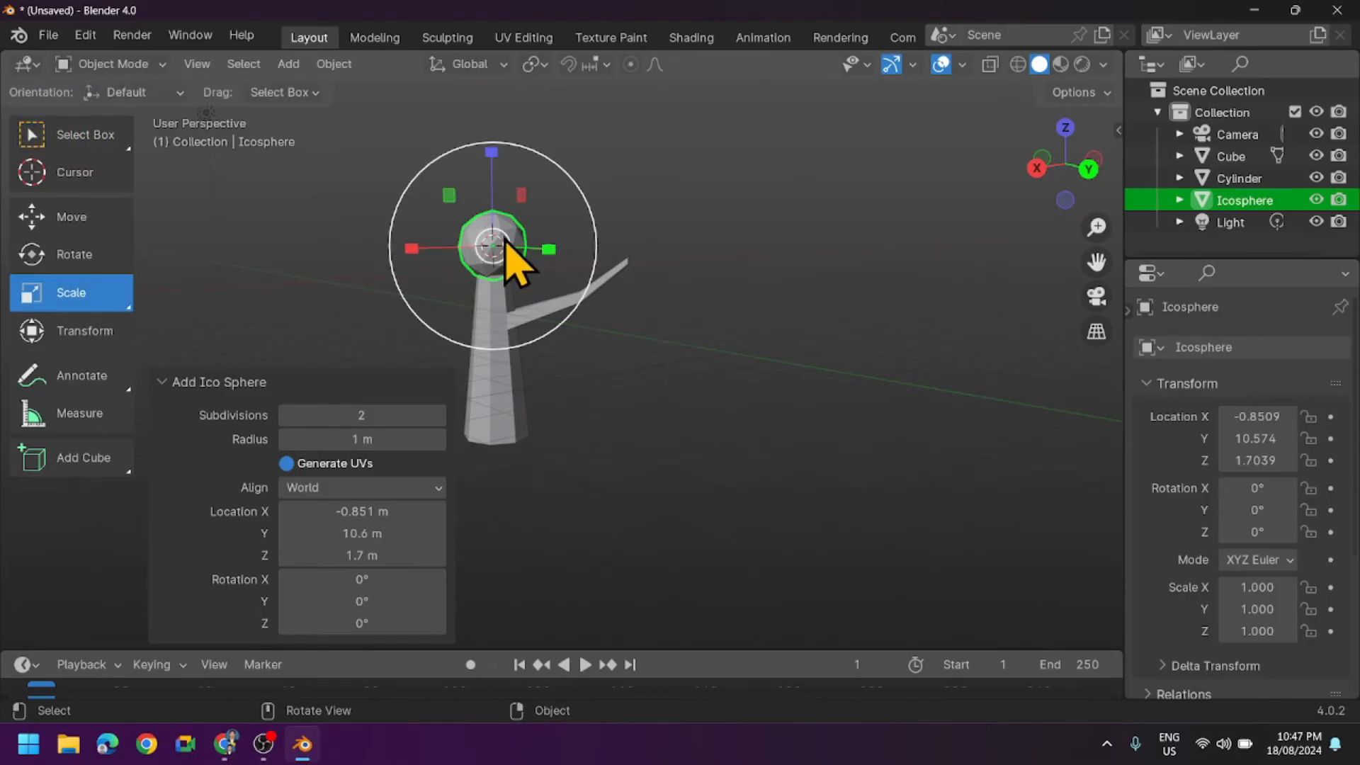
scroll(511, 262, up, 4)
drag(1097, 262, 1239, 376)
scroll(885, 259, up, 3)
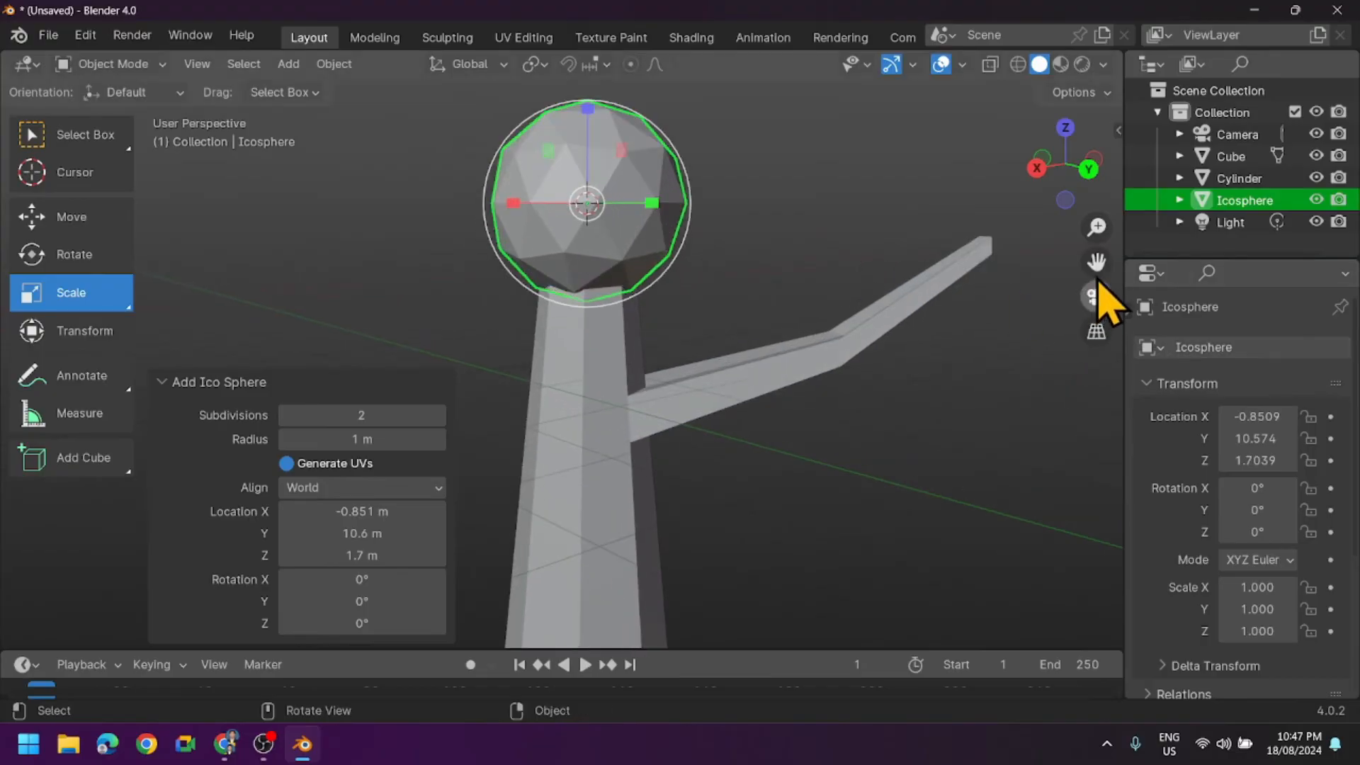
drag(1096, 263, 1076, 297)
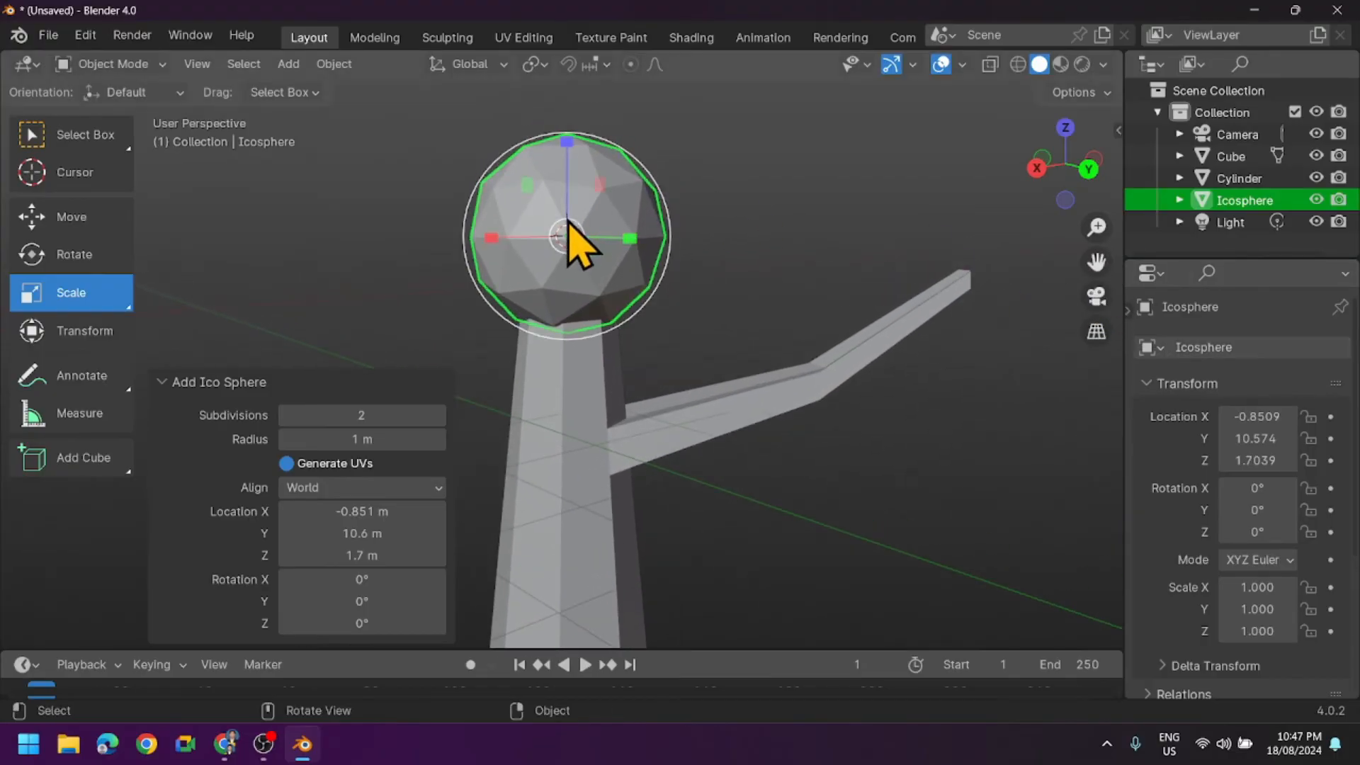
drag(581, 228, 623, 207)
scroll(630, 243, down, 3)
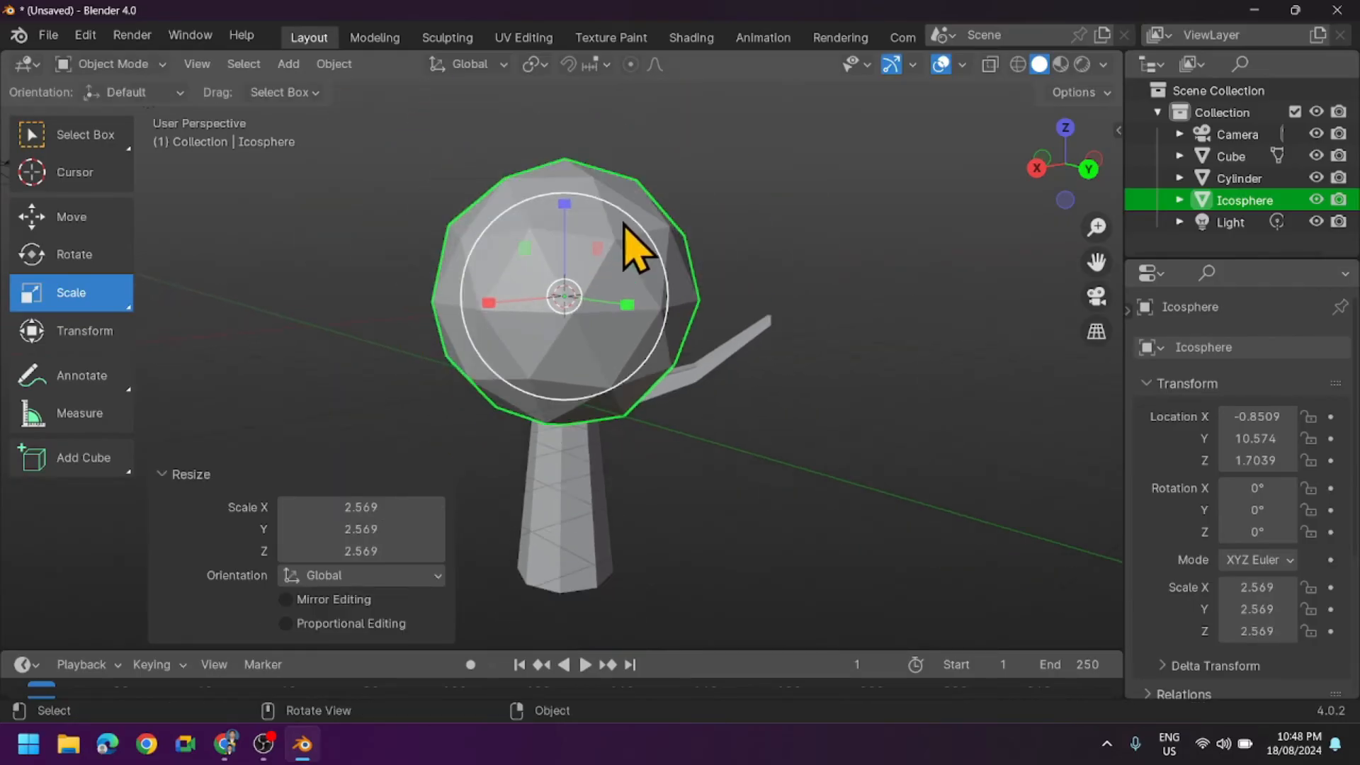
- Move the icosphere up about 1.61 m along Z so it sits on top of the trunk, and deselect it
click(74, 219)
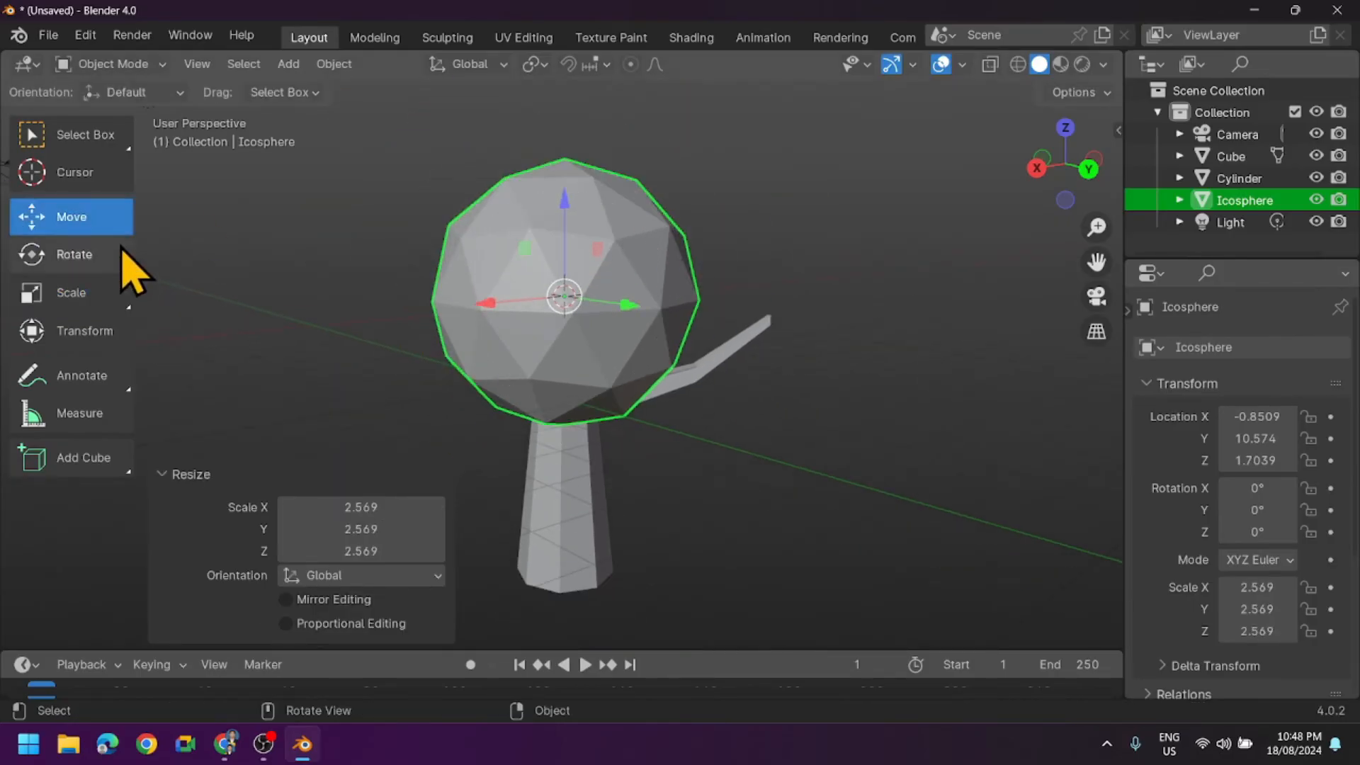
drag(564, 218, 661, 312)
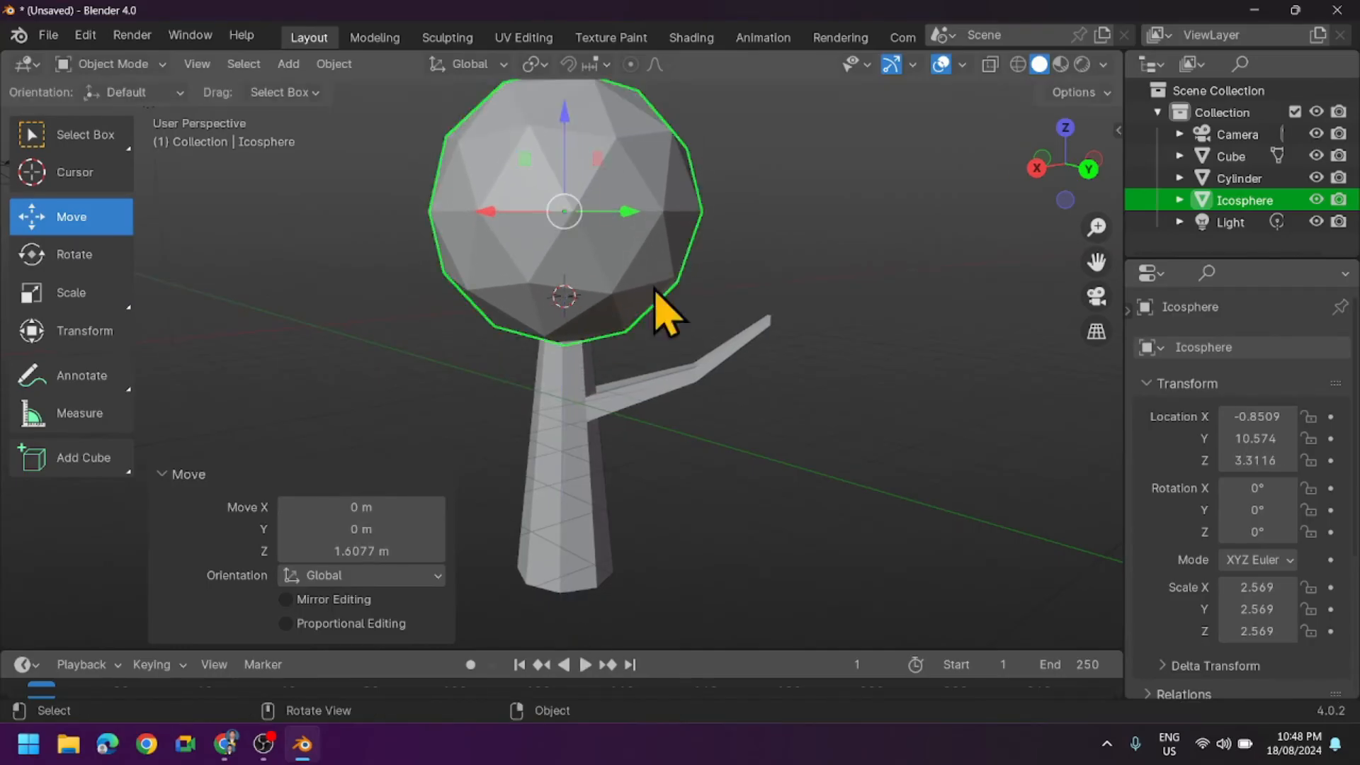
click(740, 453)
middle_drag(740, 453, 672, 420)
scroll(743, 434, down, 2)
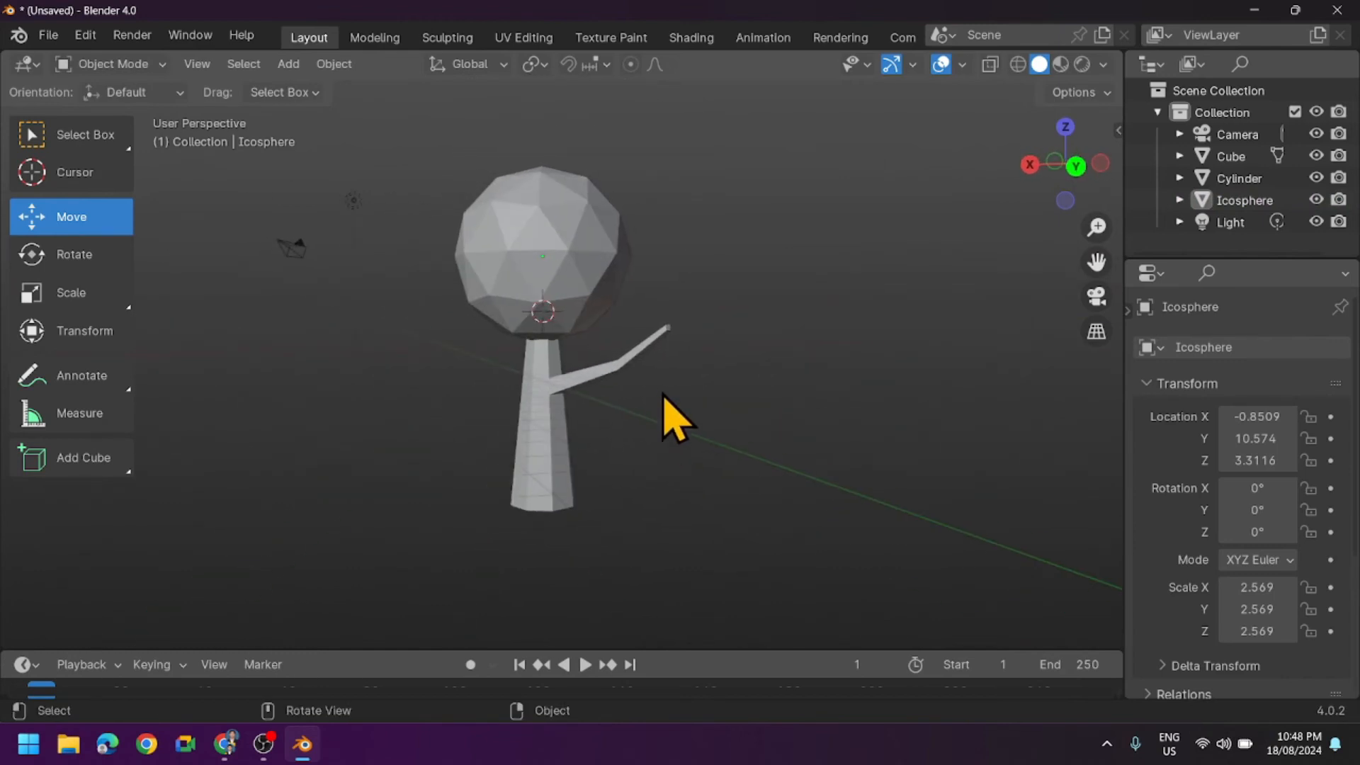
- Duplicate the crown icosphere and place the copy beside it above the branch, offset about -5.03 m in X and 1.51 m in Y
click(560, 300)
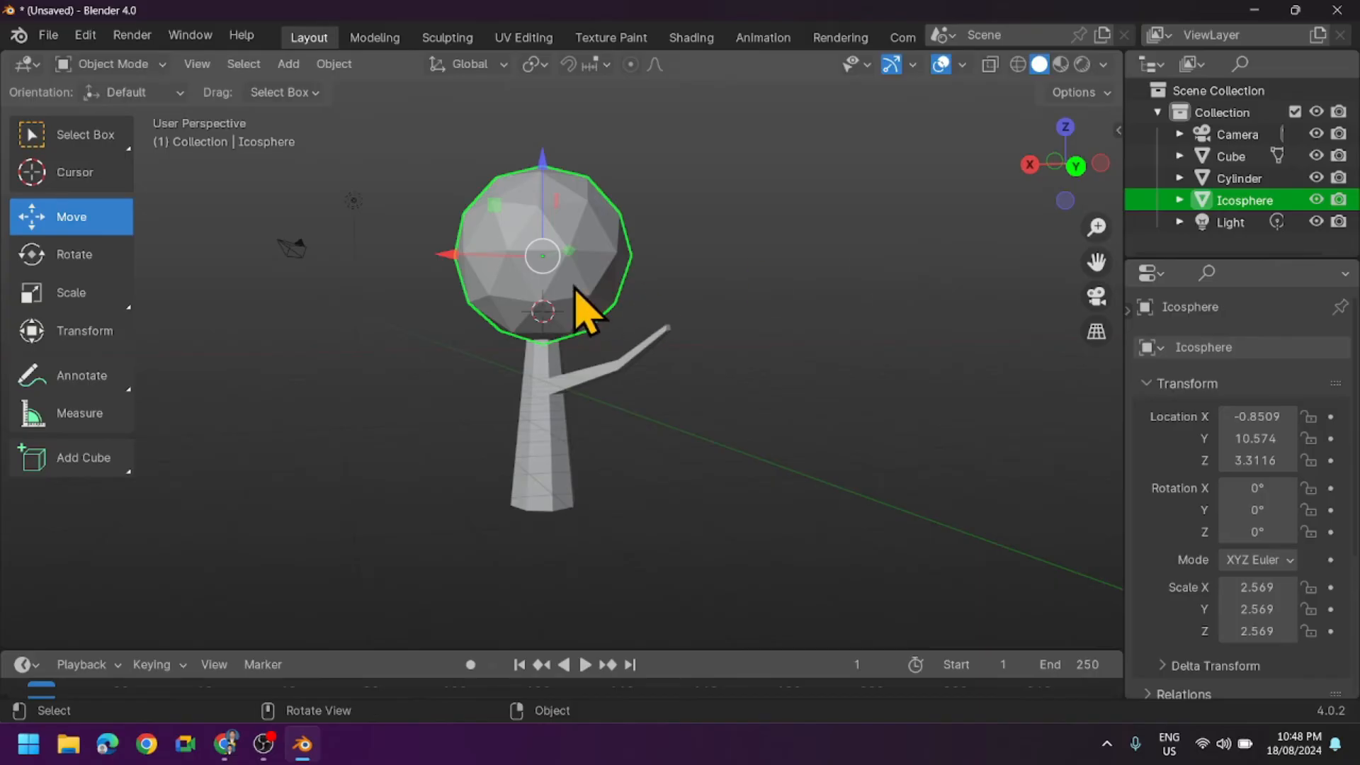
right_click(586, 306)
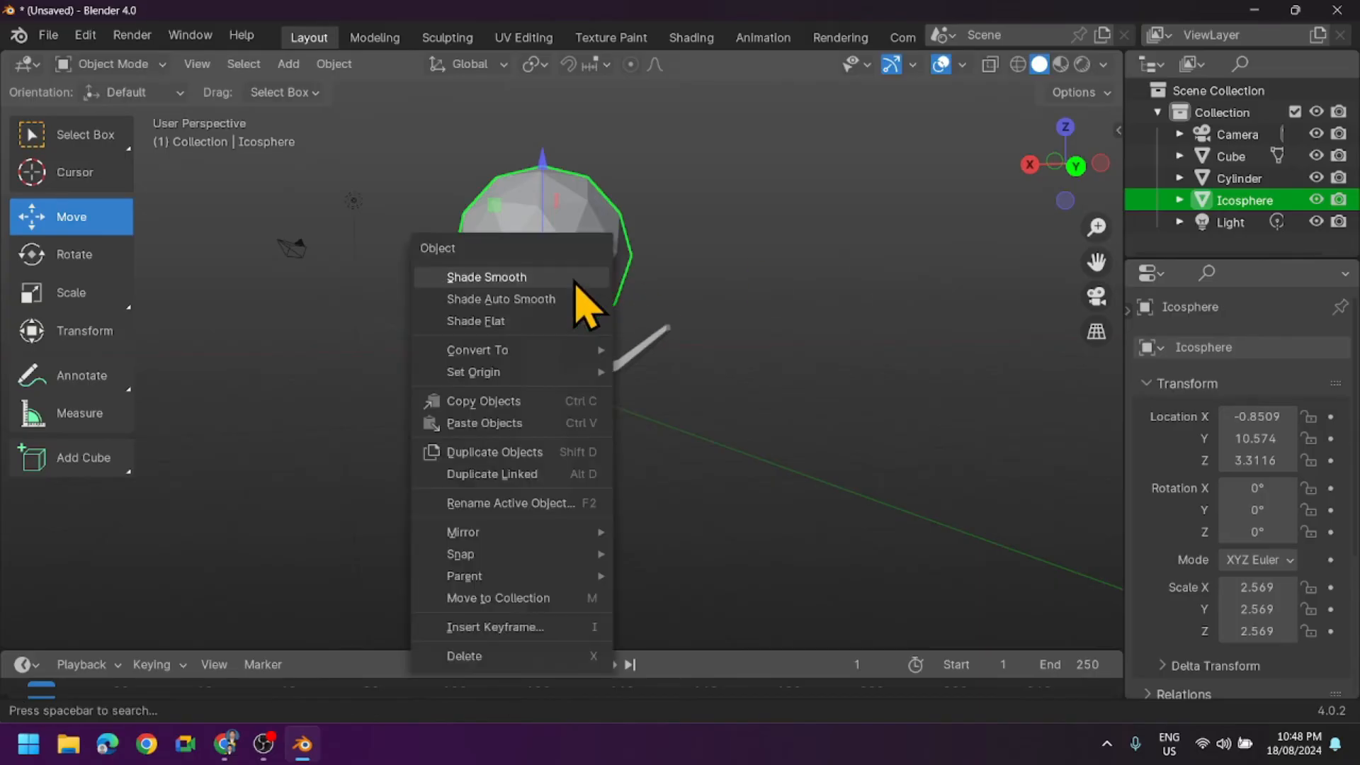
click(491, 453)
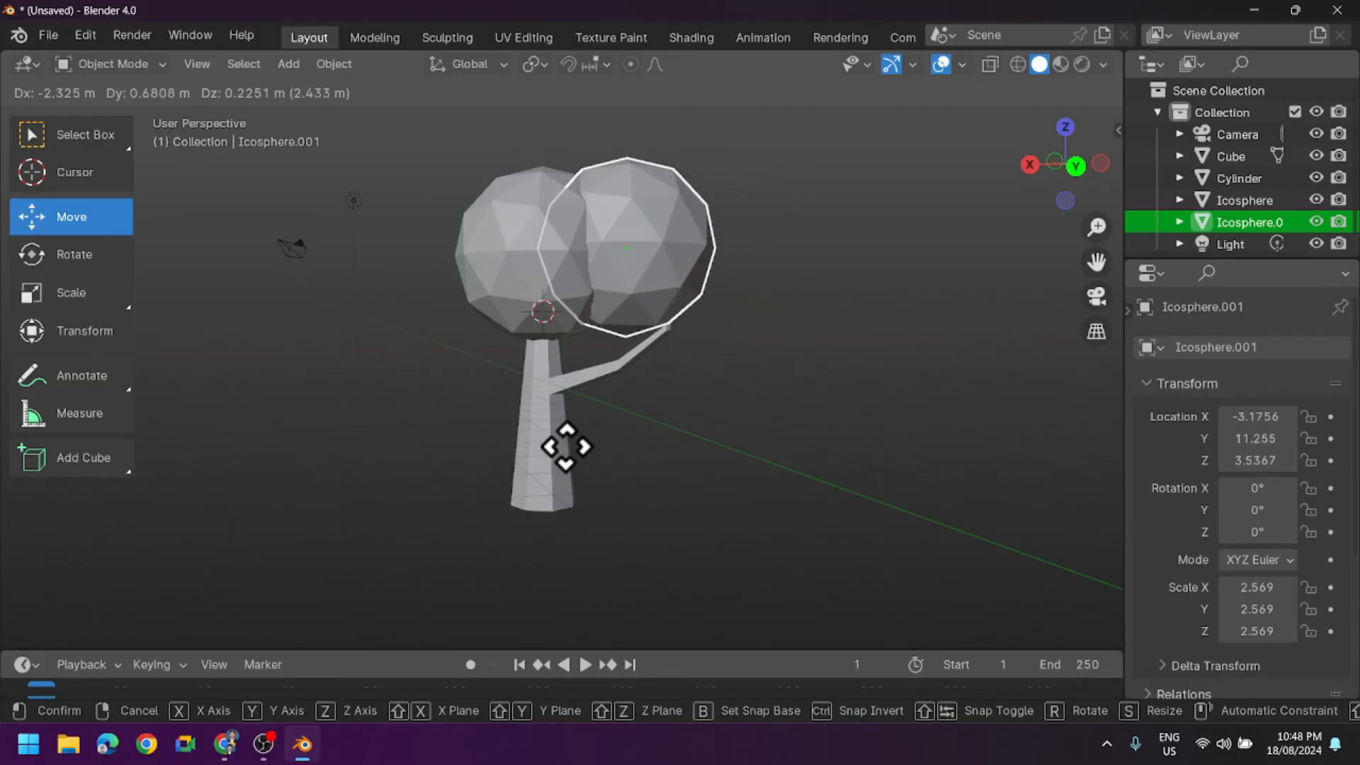
click(673, 460)
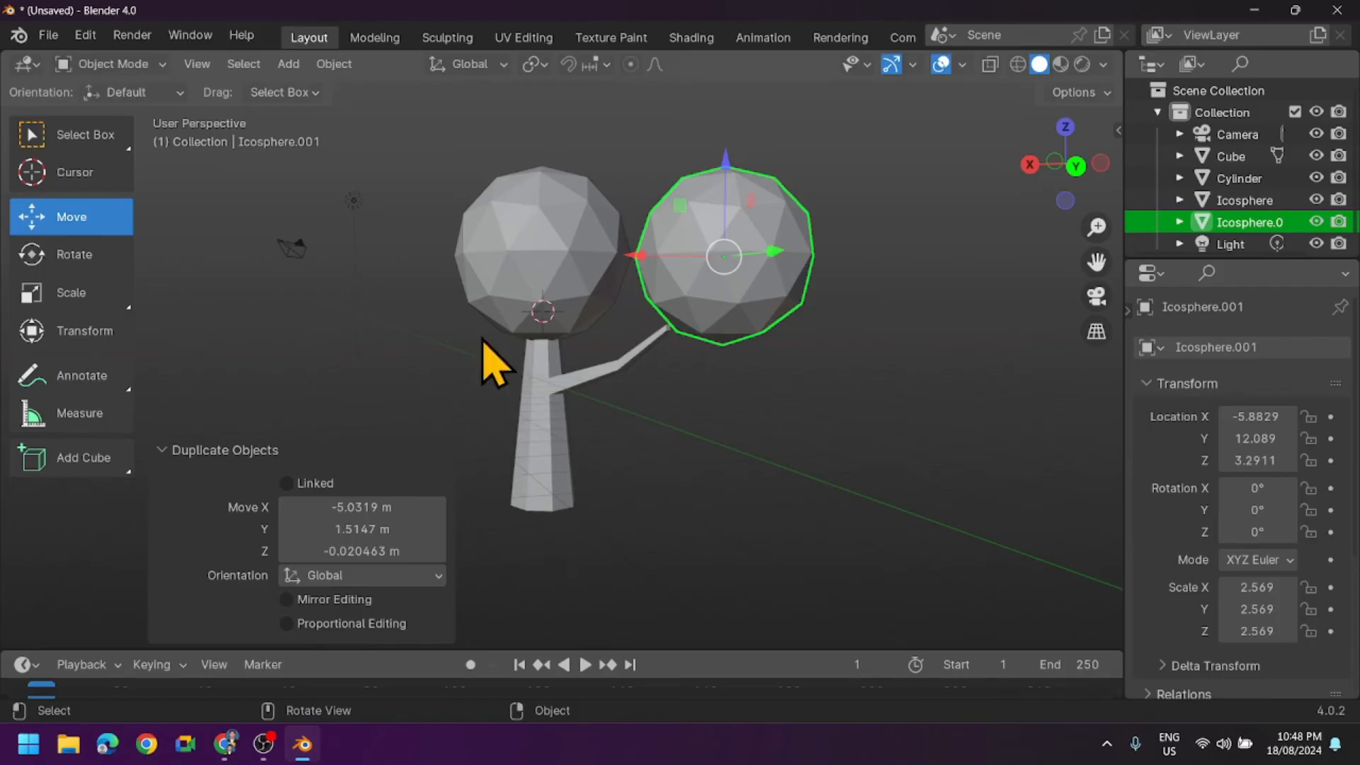
- Scale the duplicated icosphere down uniformly by a factor of about 0.417
click(78, 301)
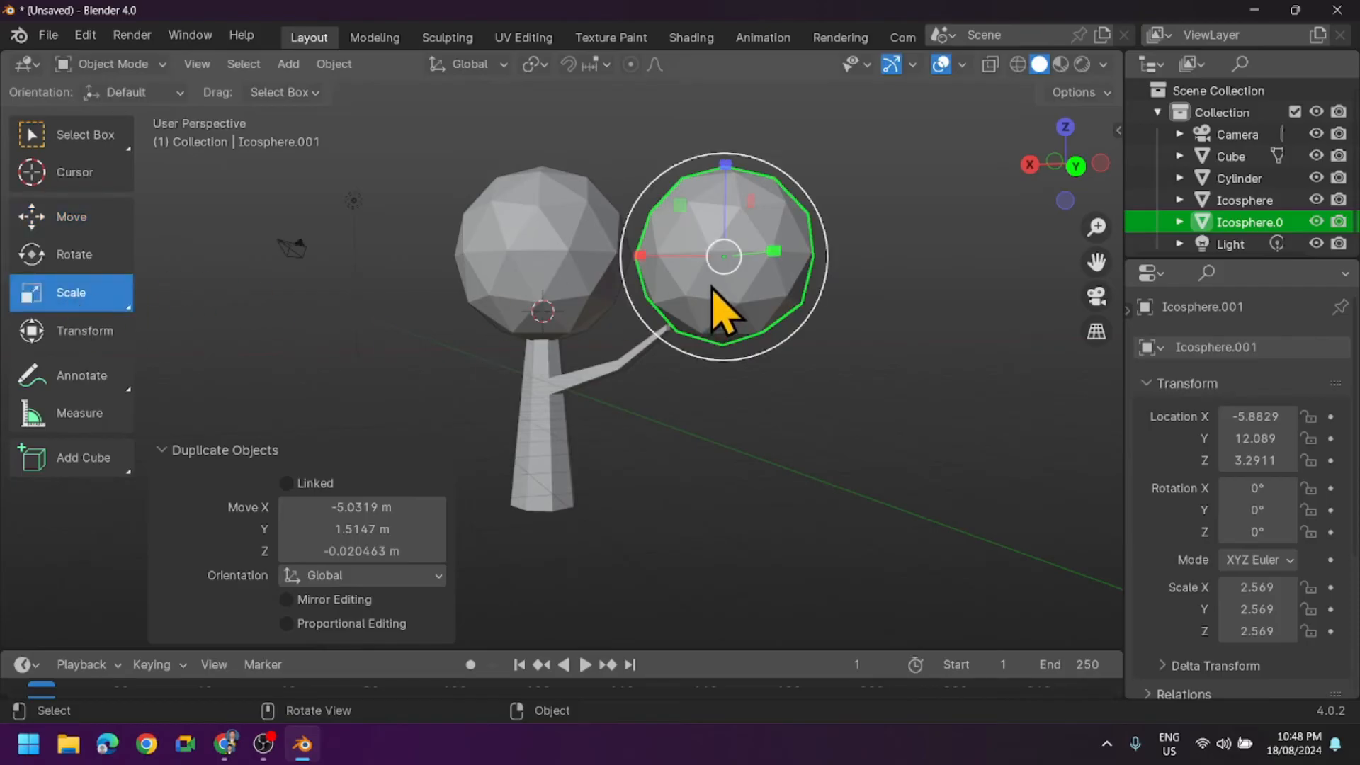
drag(717, 275, 723, 259)
middle_drag(776, 382, 638, 442)
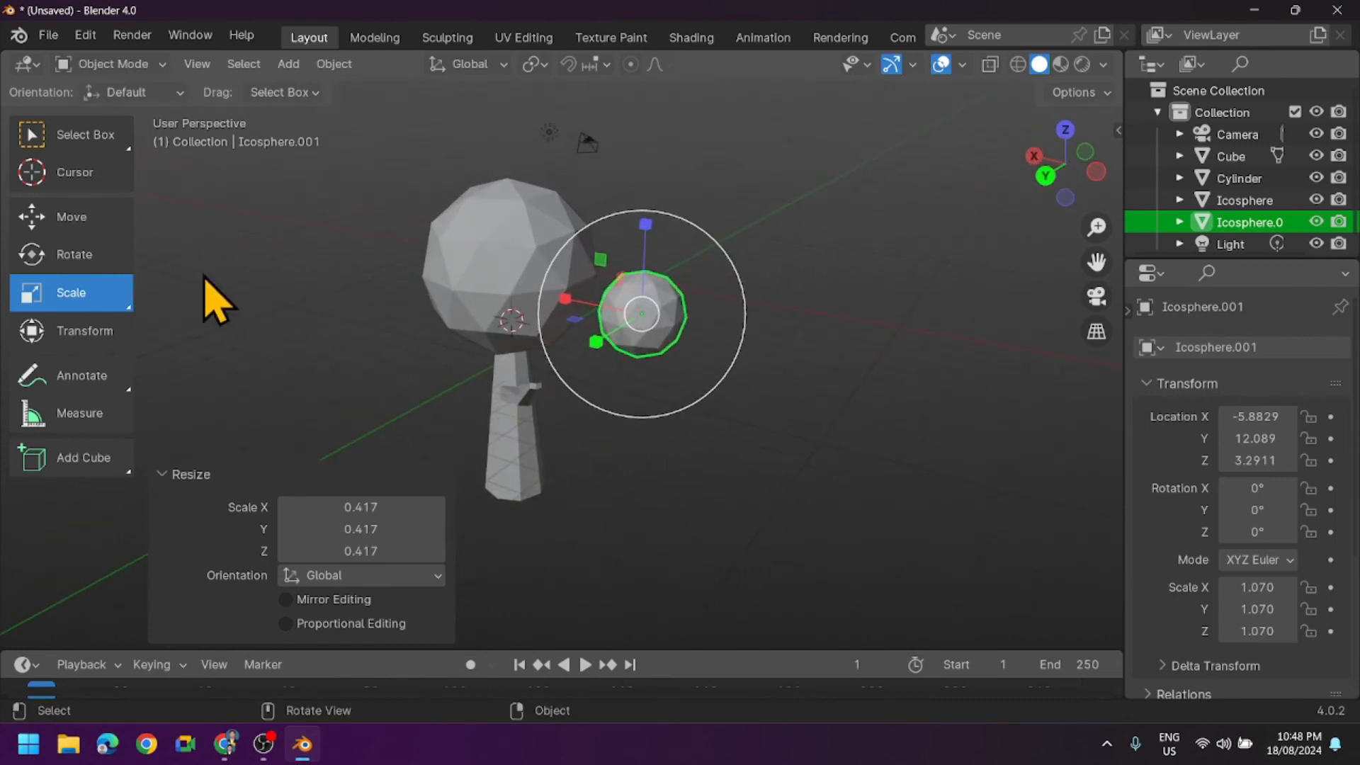
- Move the small icosphere onto the side branch's tip, at about X -3.11, Y 13.36, Z 1.81 m, and deselect it
click(44, 215)
drag(648, 221, 649, 312)
drag(587, 398, 462, 361)
middle_drag(507, 505, 656, 422)
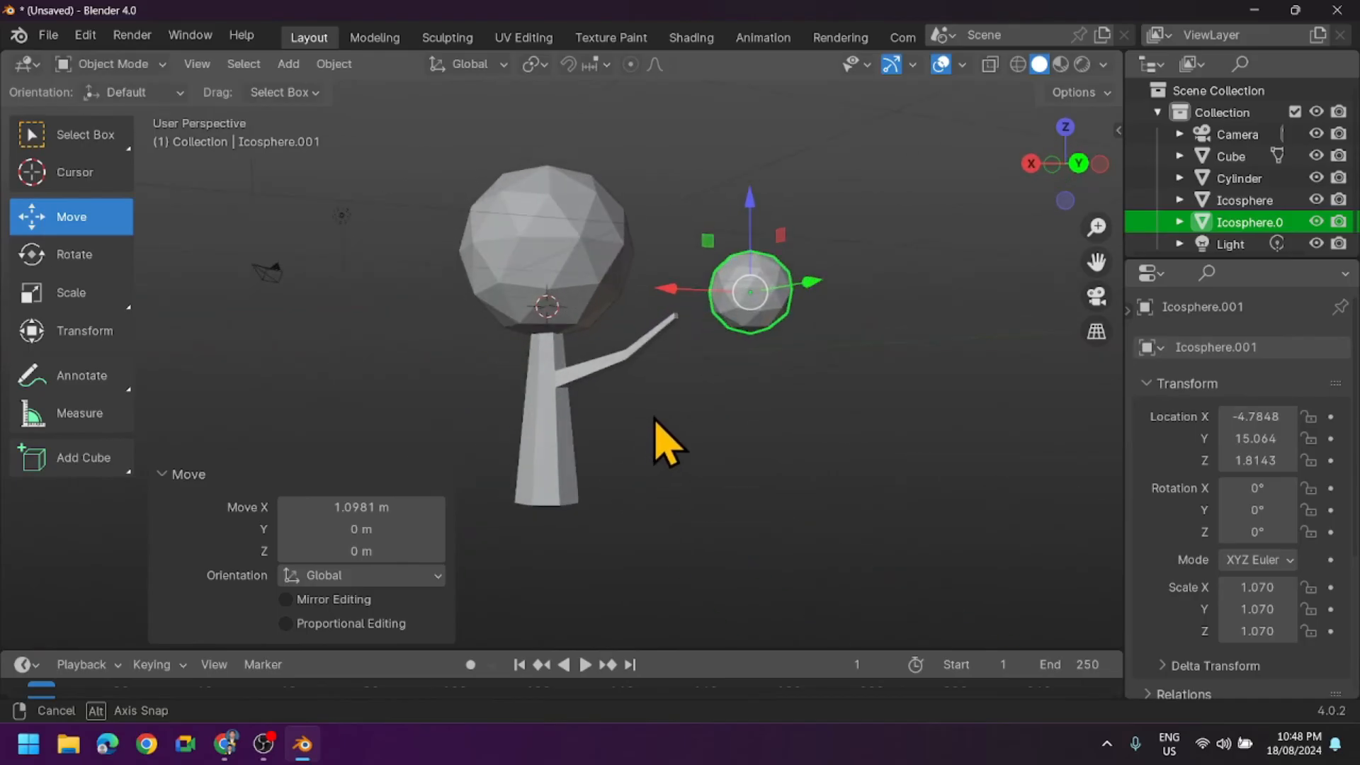
drag(799, 283, 728, 289)
drag(612, 303, 564, 307)
drag(681, 294, 716, 306)
middle_drag(716, 306, 678, 407)
click(744, 440)
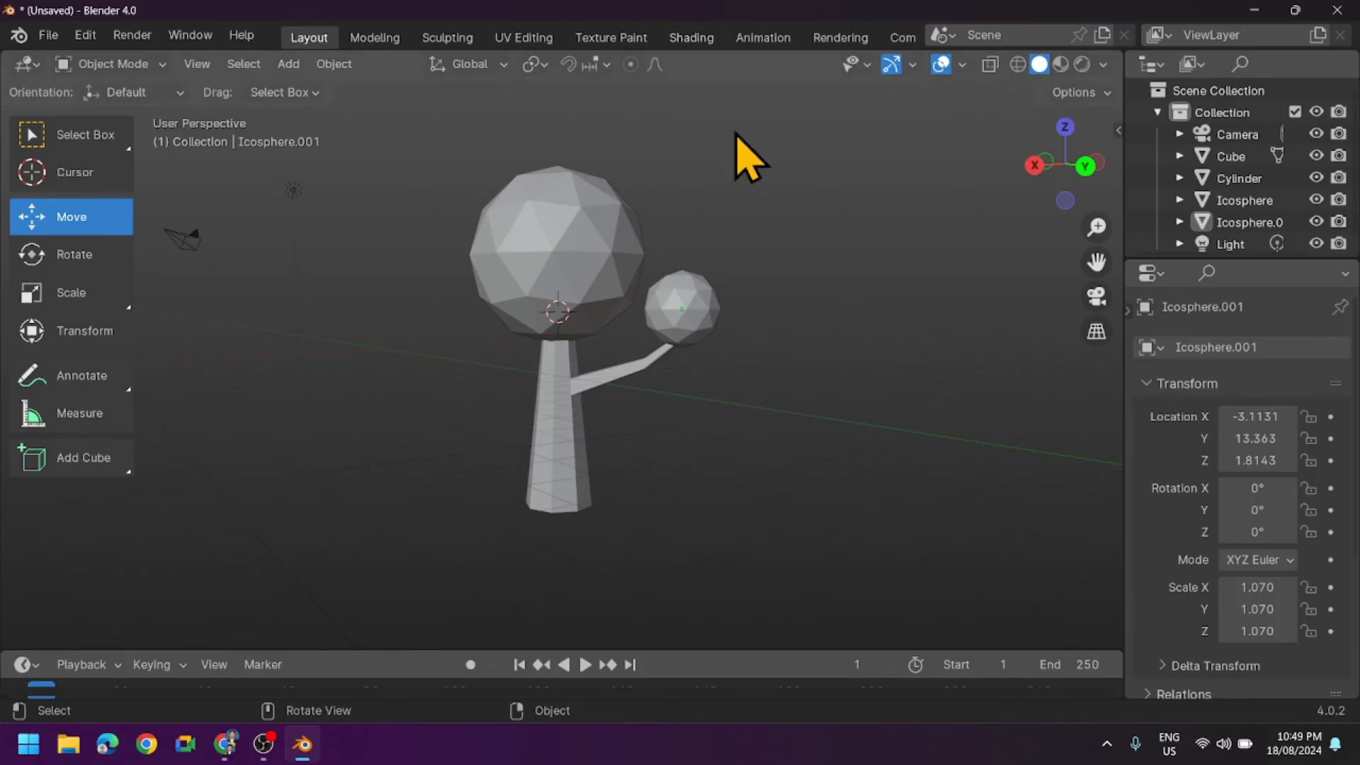
- Switch to the Shading workspace and bring the whole tree into view
click(691, 43)
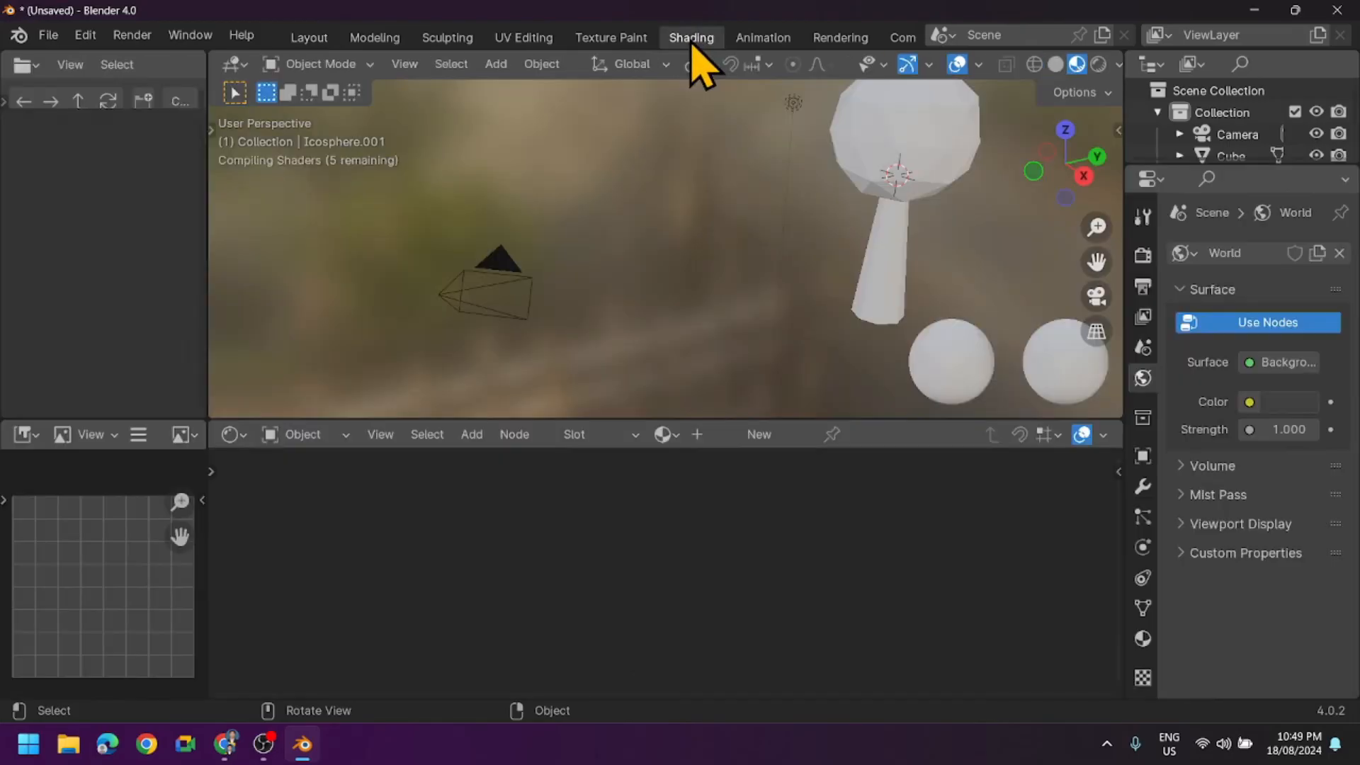
mouse_move(838, 209)
middle_down()
mouse_move(872, 263)
mouse_move(750, 252)
mouse_move(1071, 237)
mouse_move(783, 236)
mouse_move(856, 224)
mouse_move(756, 246)
mouse_move(843, 228)
mouse_move(890, 194)
mouse_move(877, 168)
middle_up()
middle_drag(946, 244, 1034, 219)
click(1044, 167)
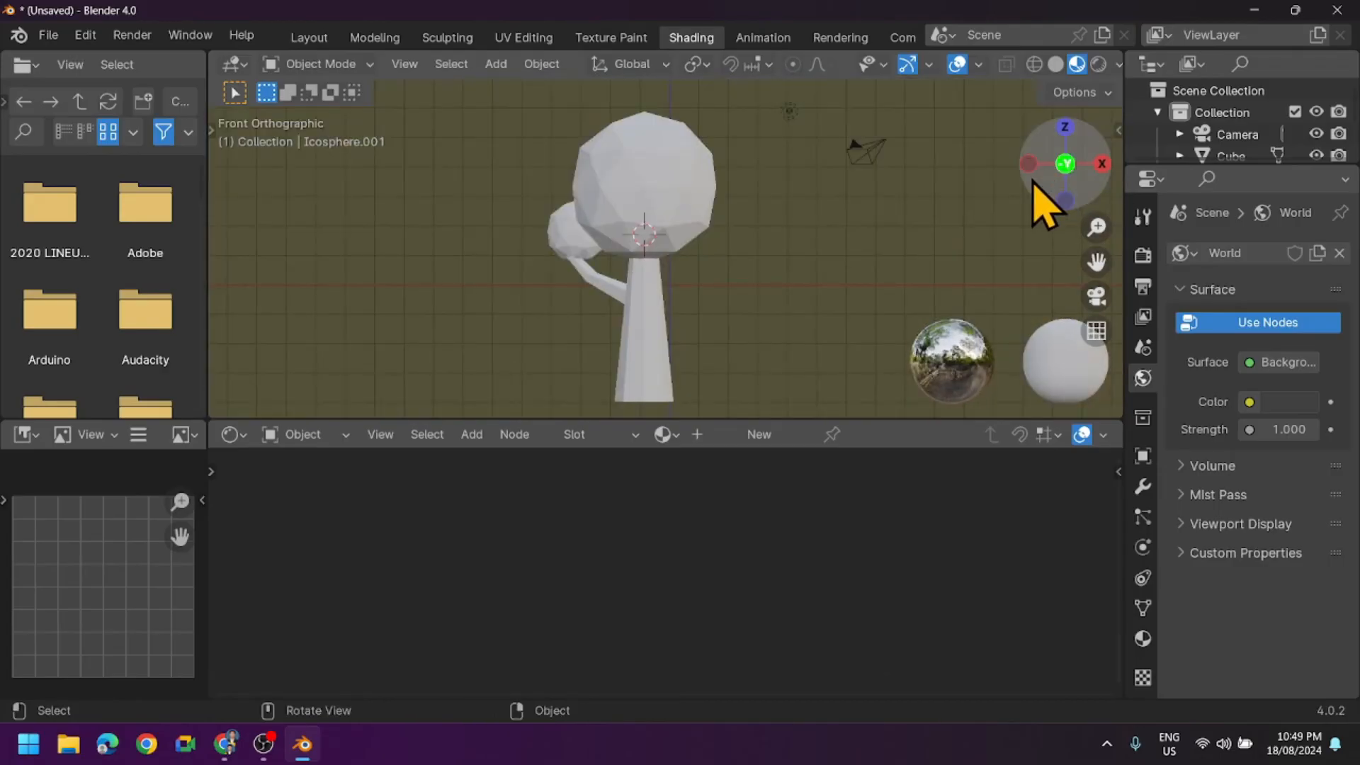
middle_drag(694, 279, 833, 277)
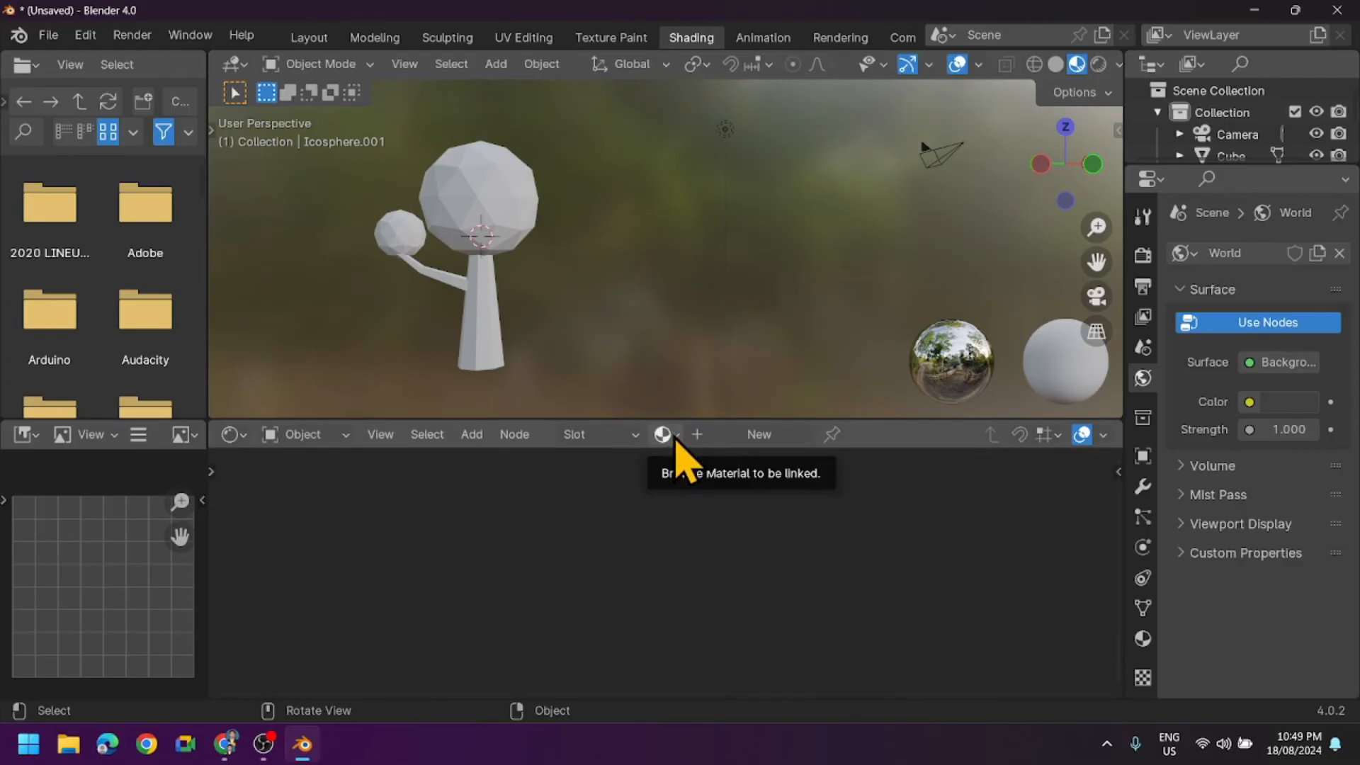
click(671, 434)
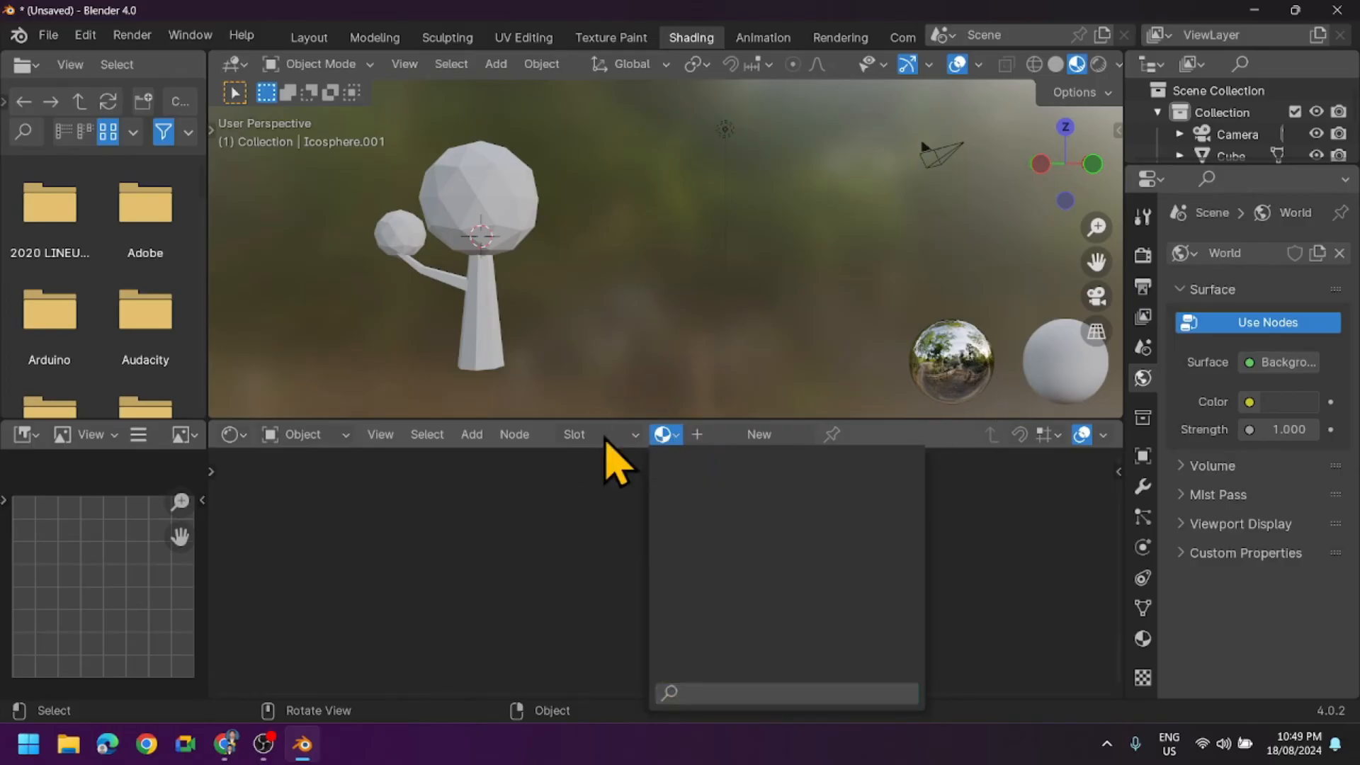
click(635, 438)
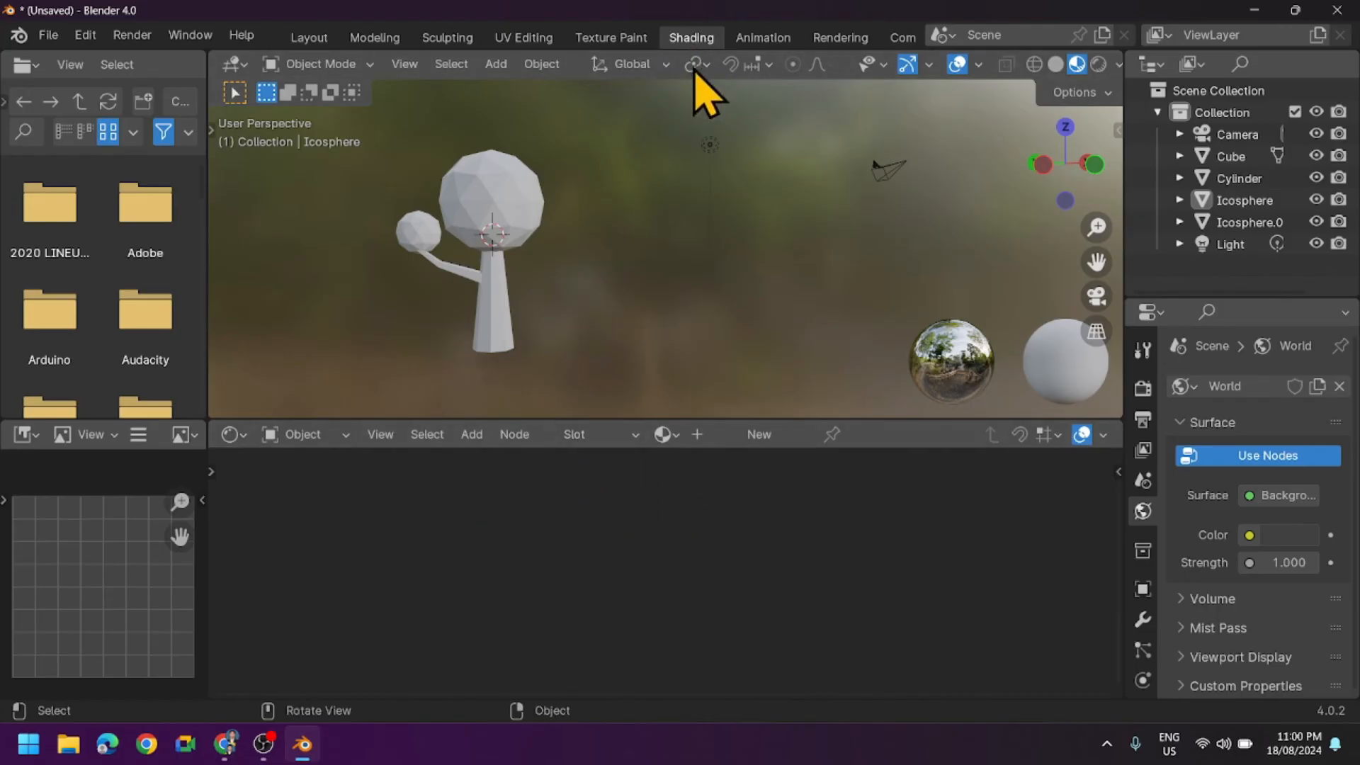
- Add two material slots to the large crown icosphere and make the first one active
click(626, 438)
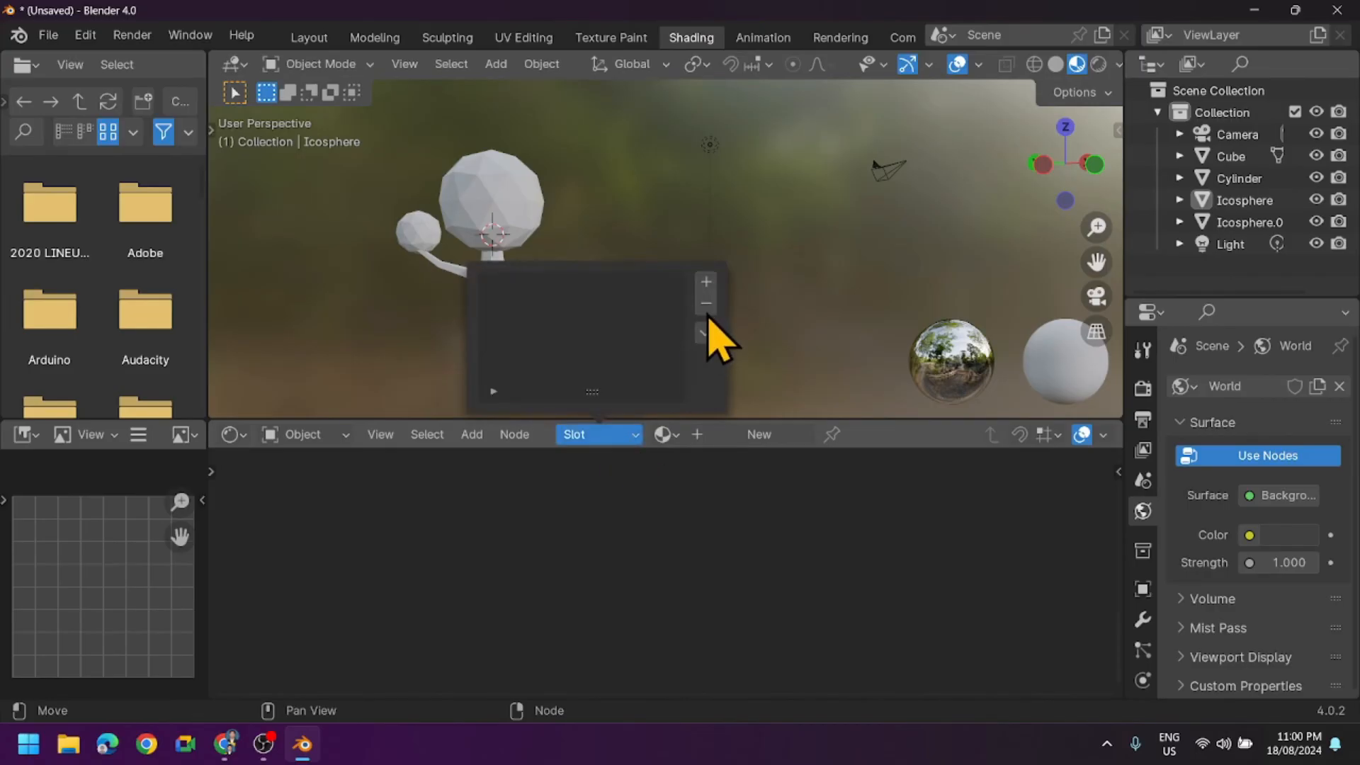
click(708, 282)
click(708, 283)
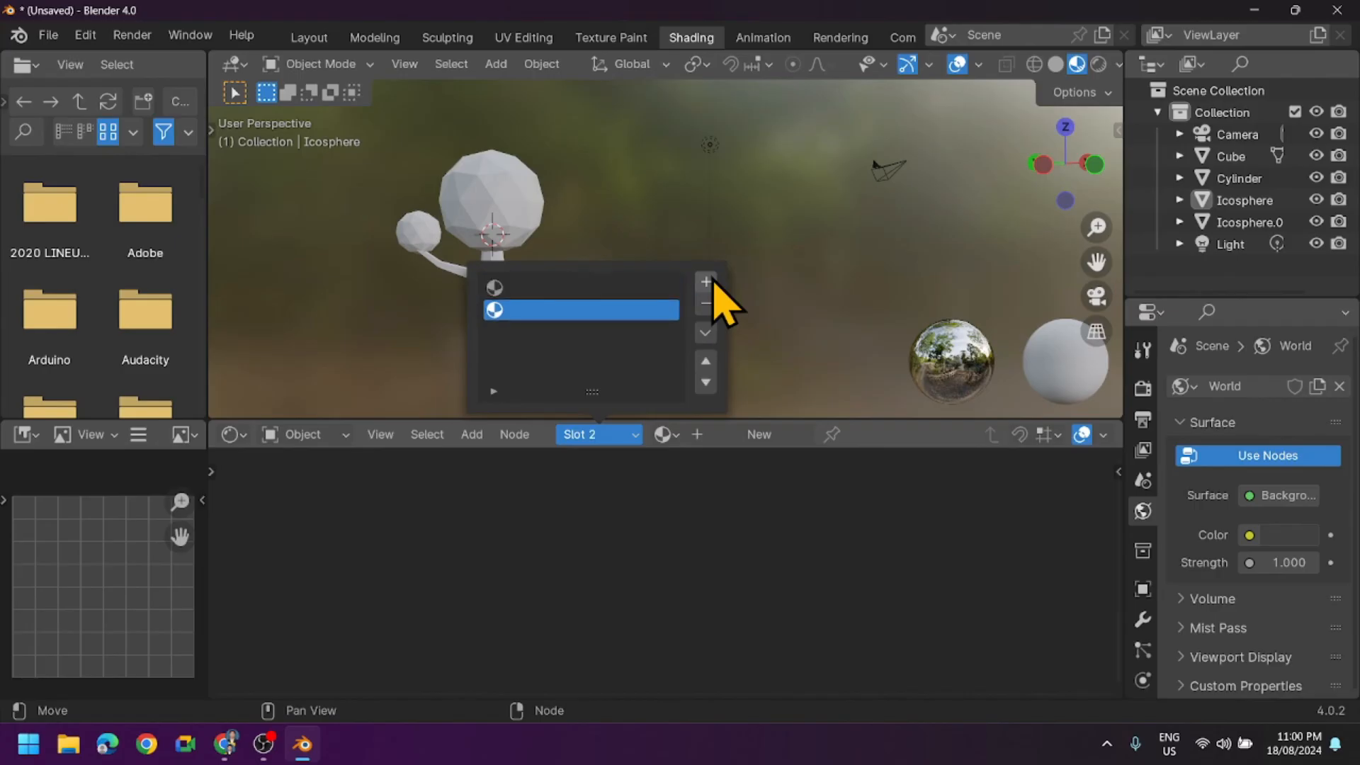
click(608, 288)
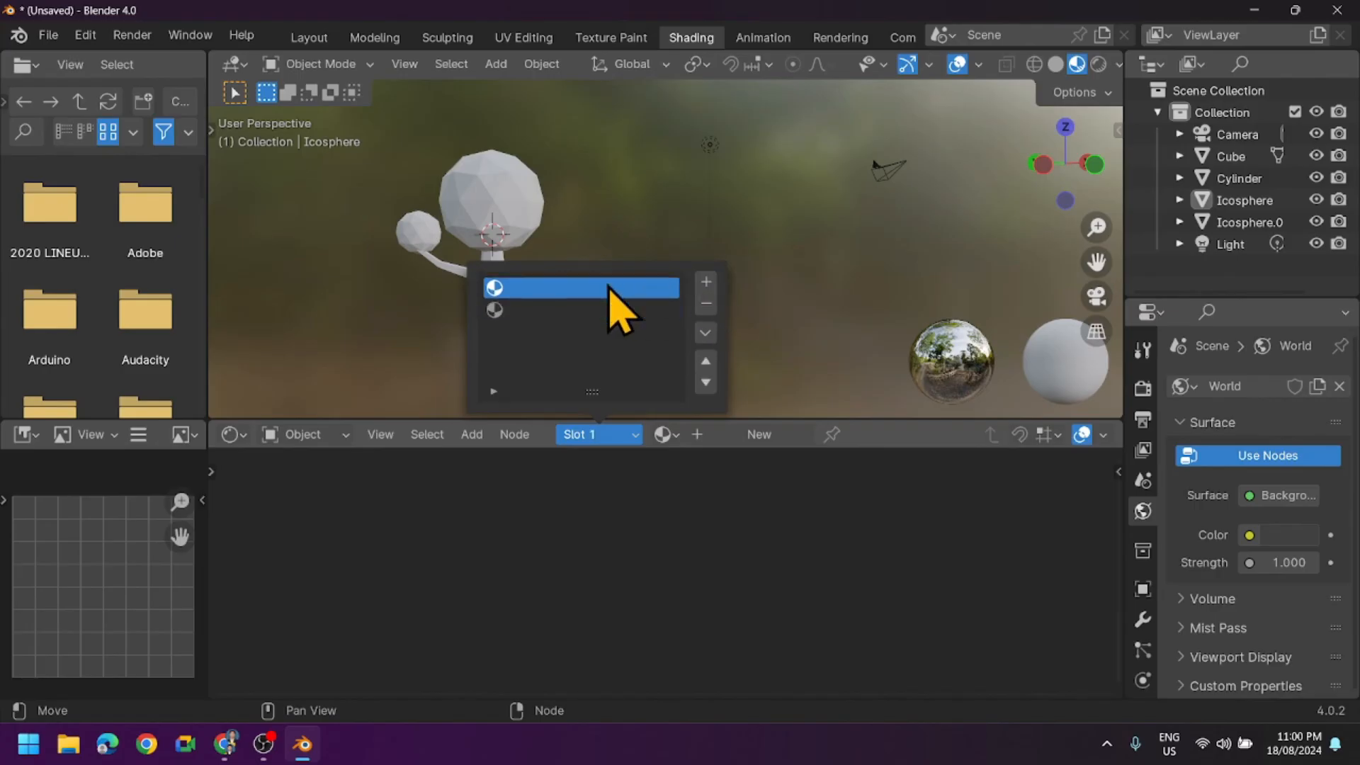
- Create a new material in the crown's first slot and set its base color to bright green
click(756, 434)
click(632, 545)
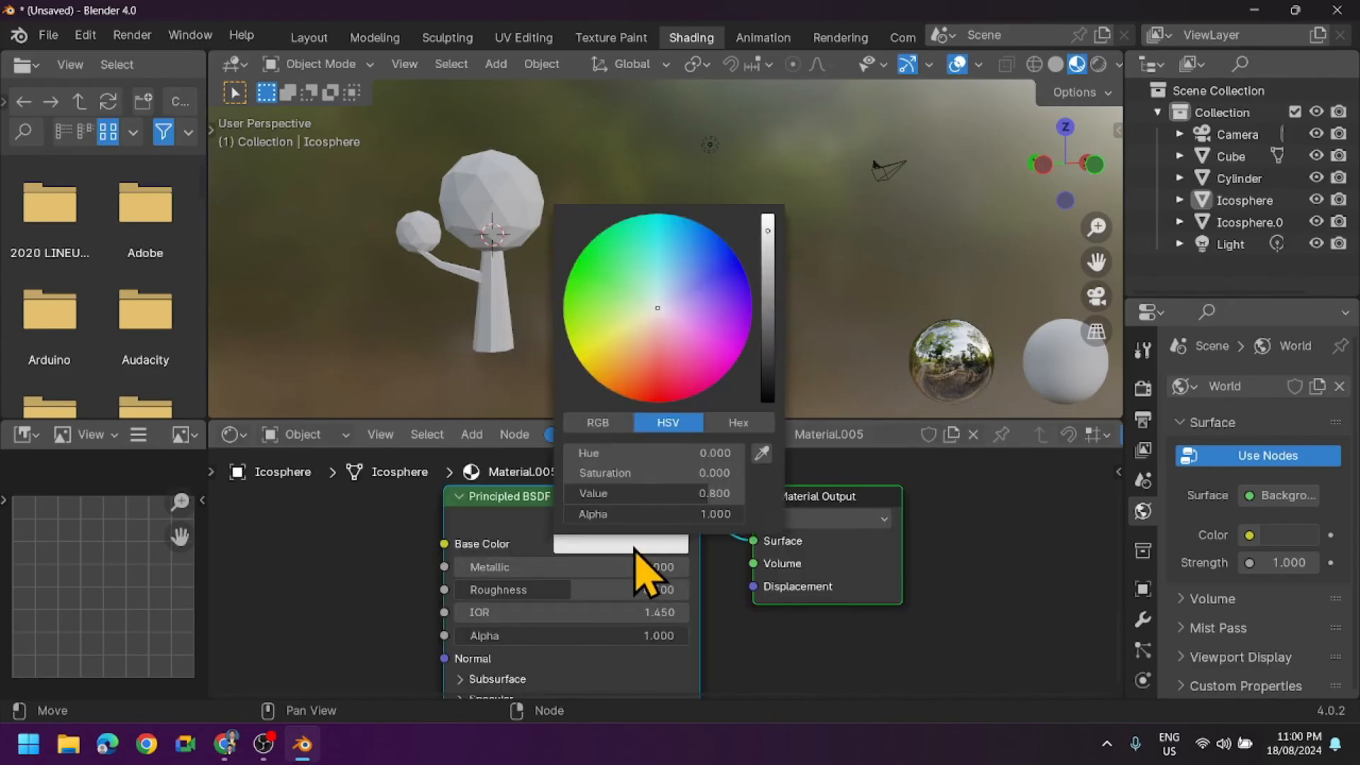
drag(643, 365, 581, 271)
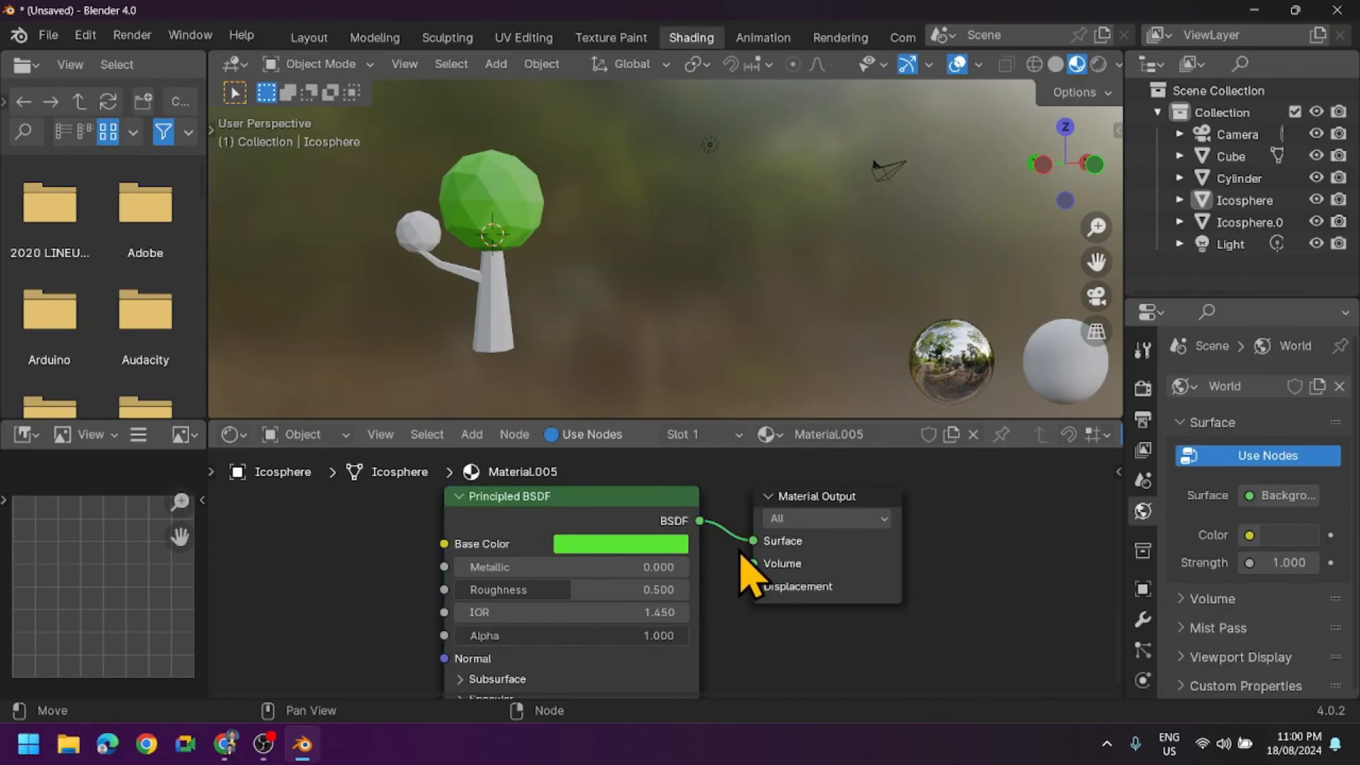
click(691, 434)
- Select the small icosphere, create a new material in its first slot and give it a green base color
click(1240, 223)
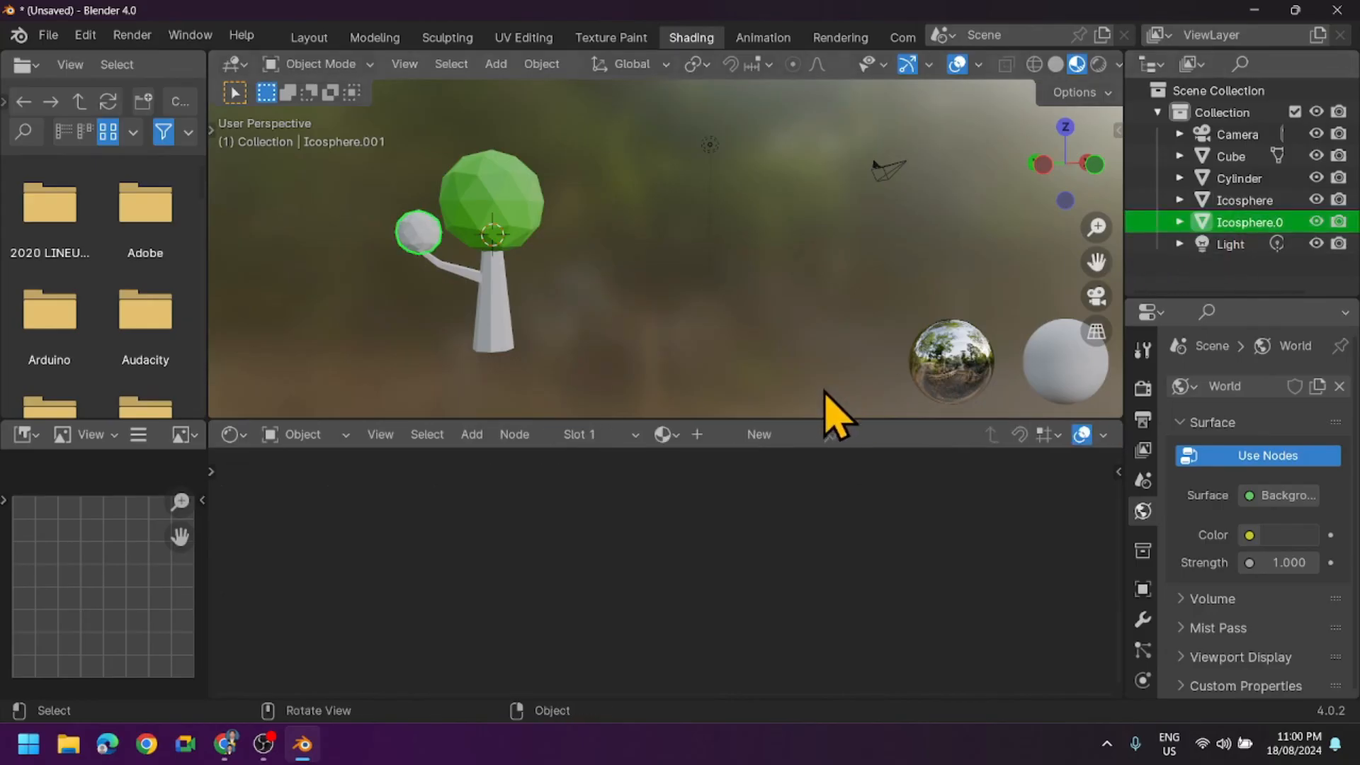
click(599, 435)
click(592, 460)
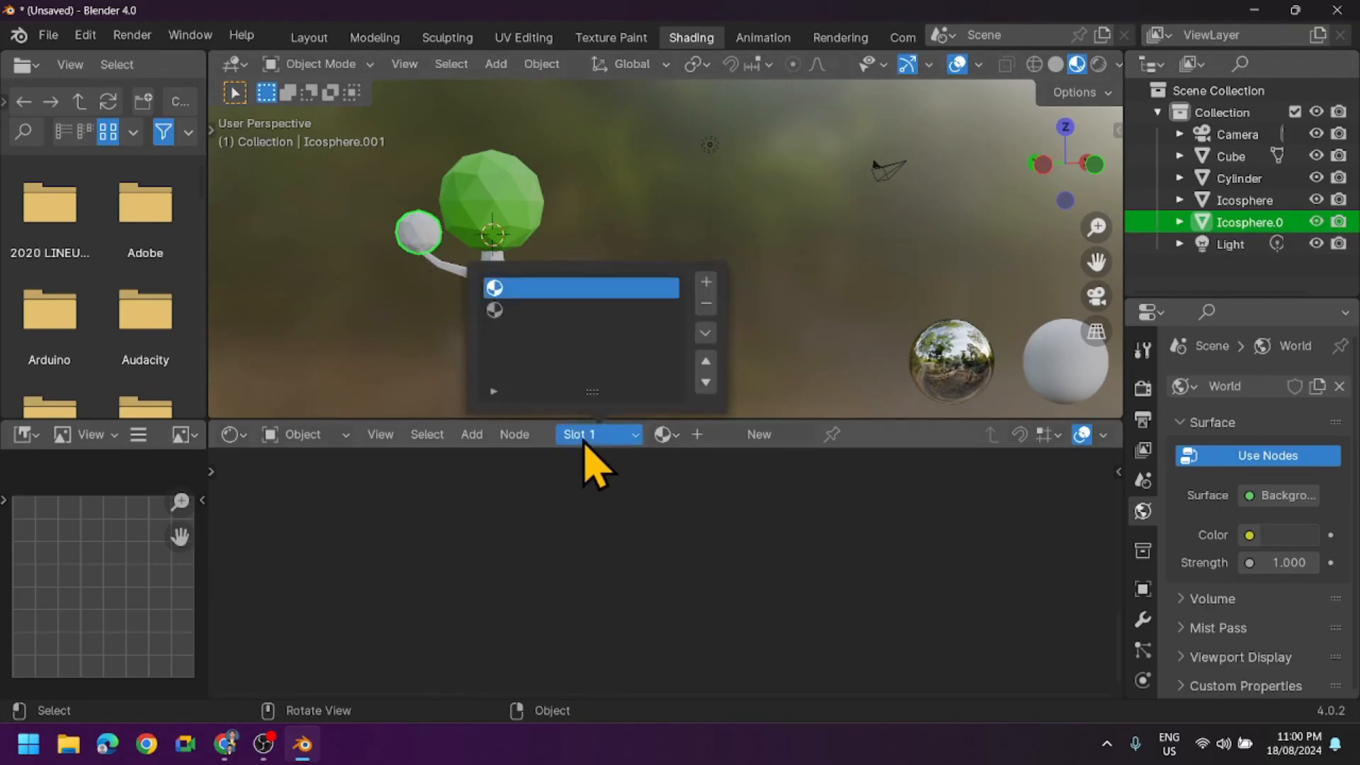
click(759, 434)
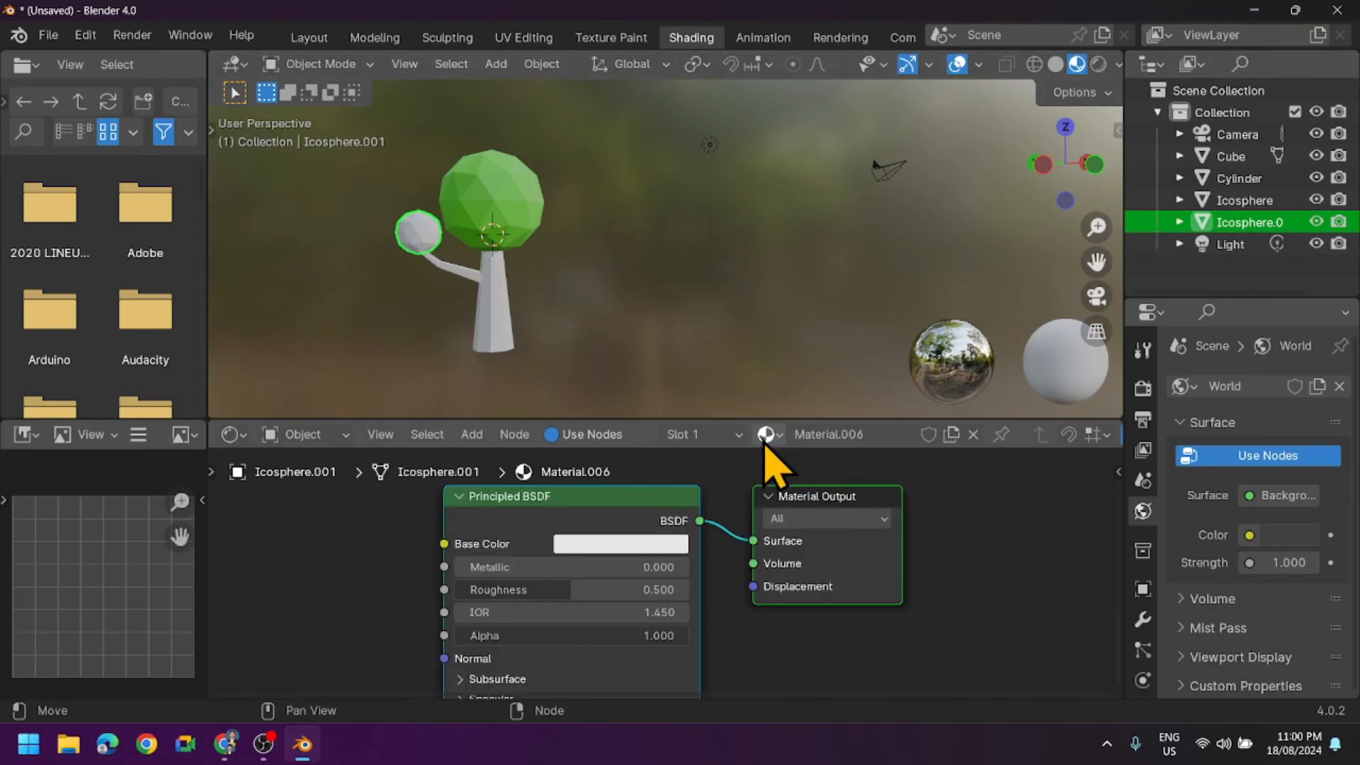
click(634, 544)
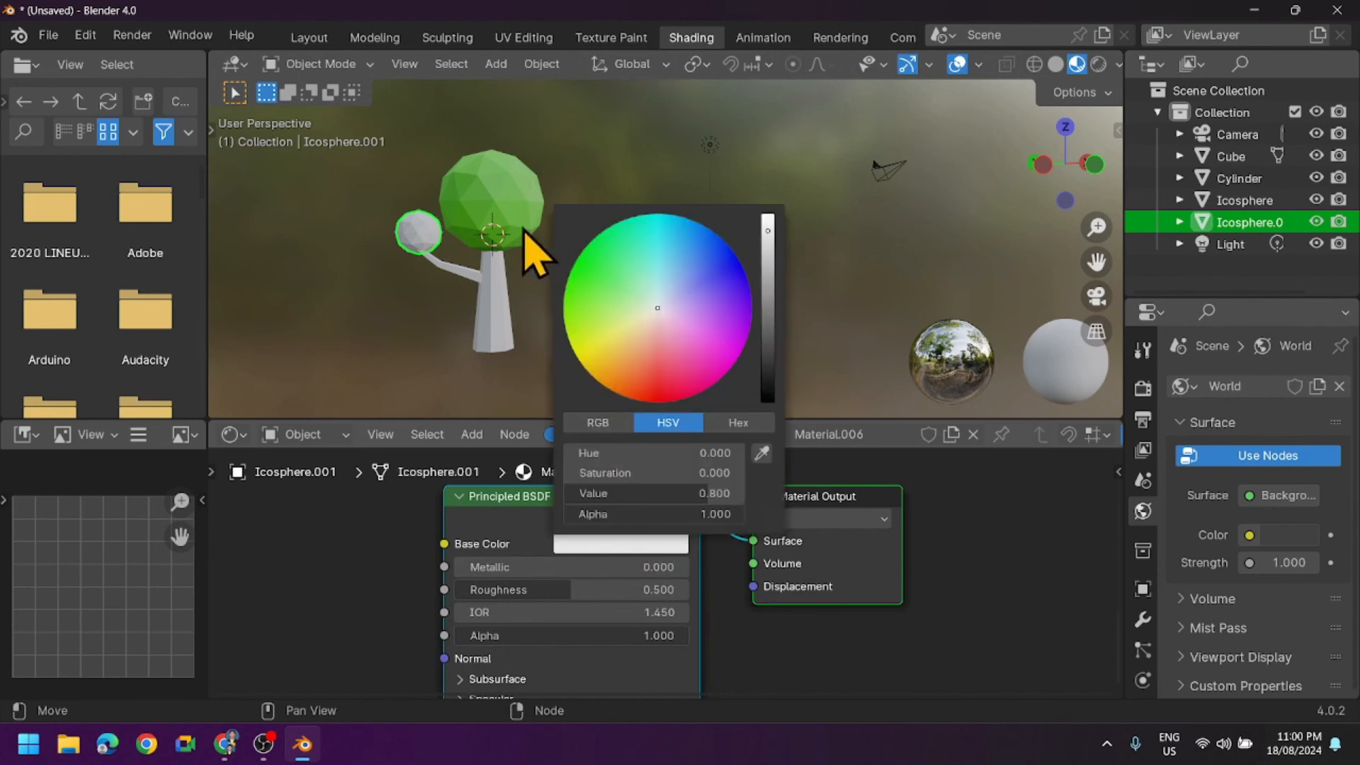
drag(590, 297, 600, 279)
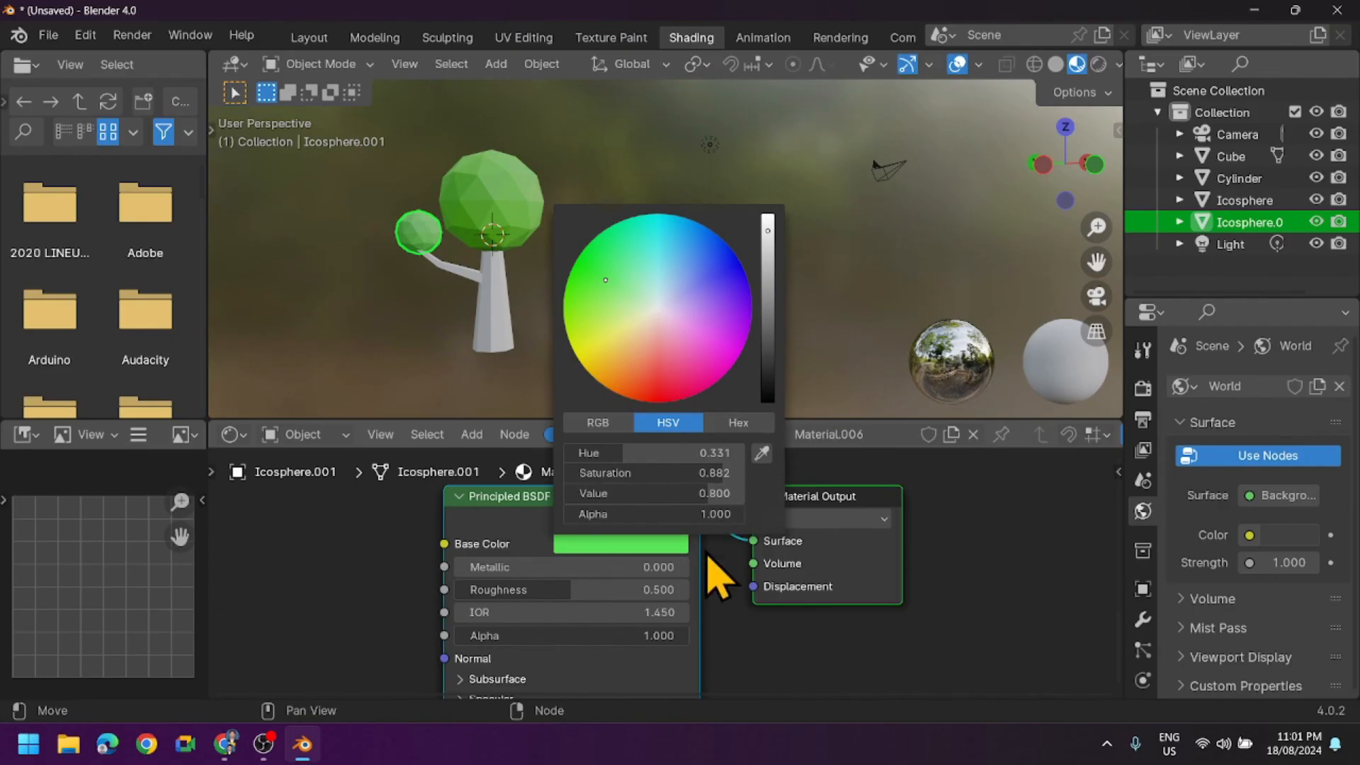
- Match the small icosphere's base color to the large crown by sampling the crown's green with the eyedropper
click(647, 545)
click(762, 452)
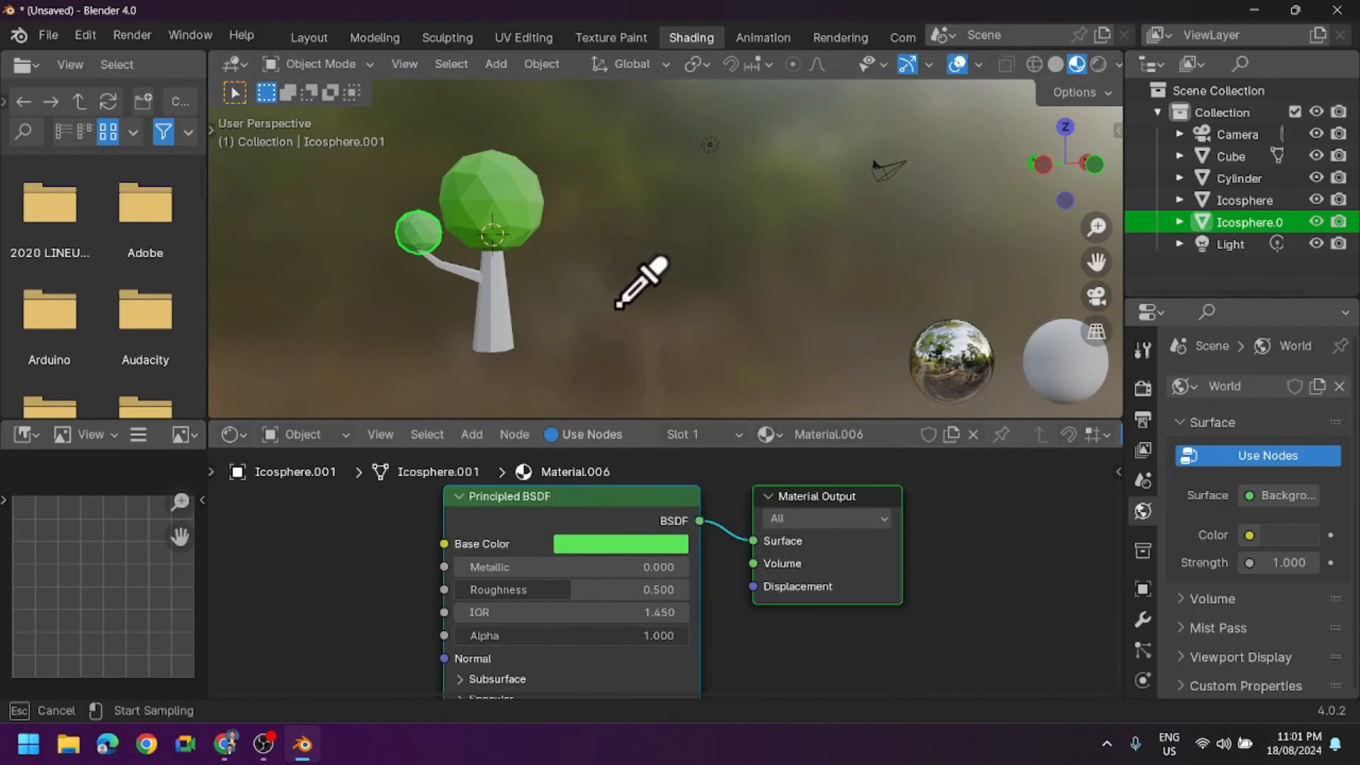
click(511, 212)
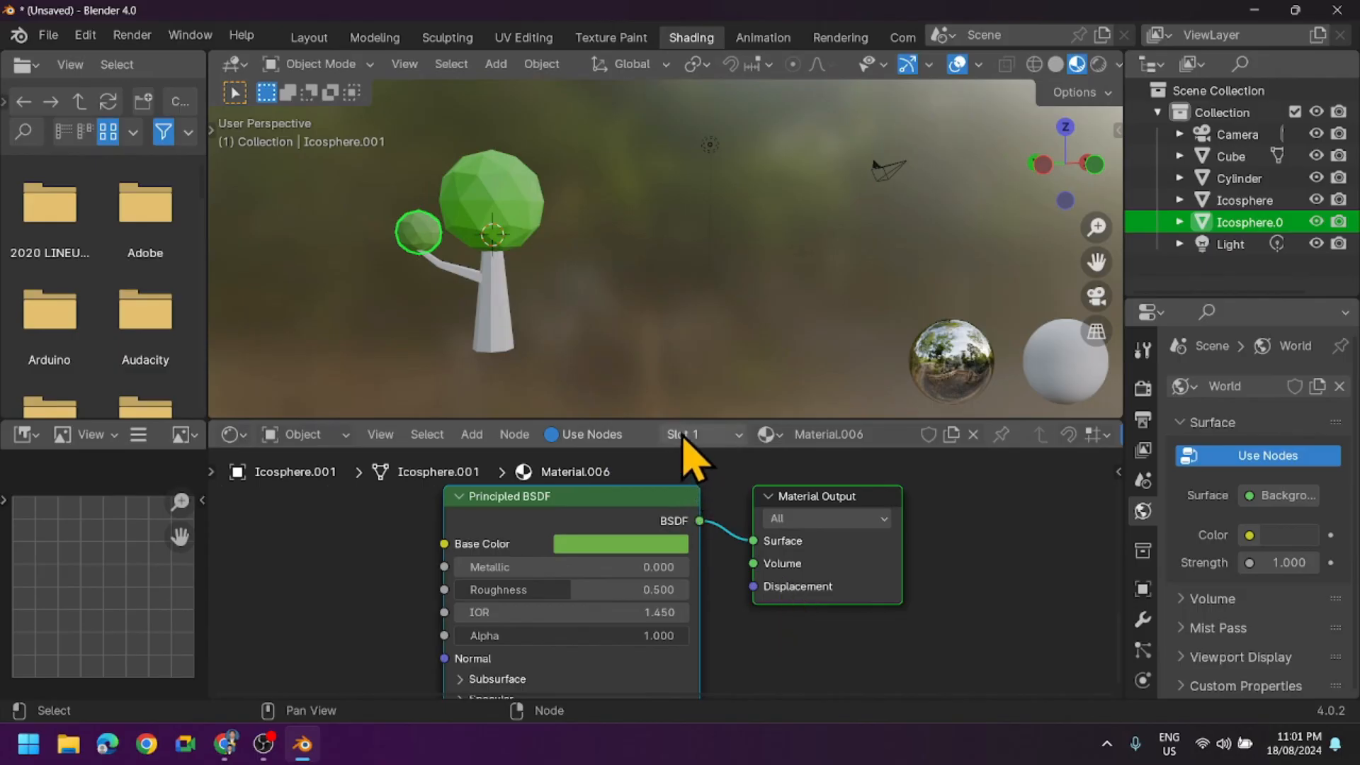
- Add a material slot with a new material to the trunk cylinder and set its base color to a brownish orange
click(1245, 183)
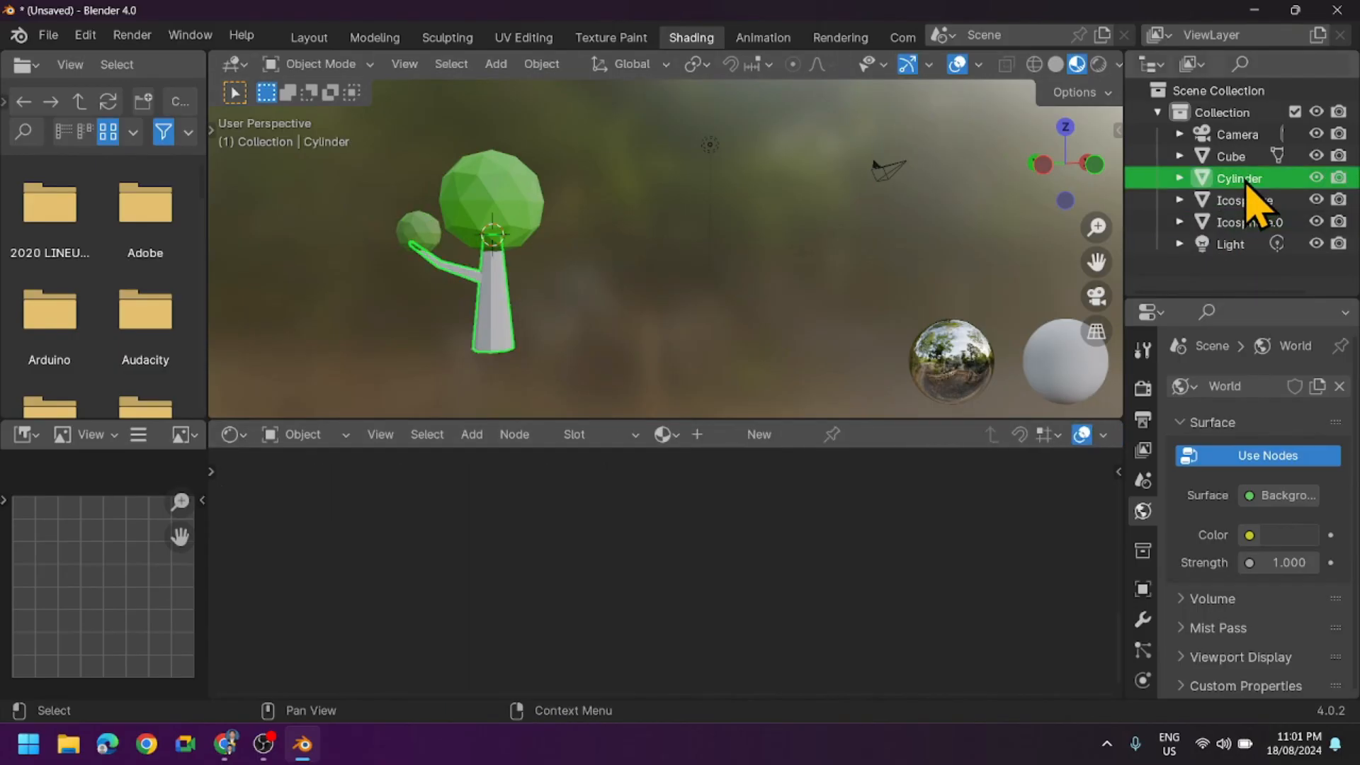
click(588, 436)
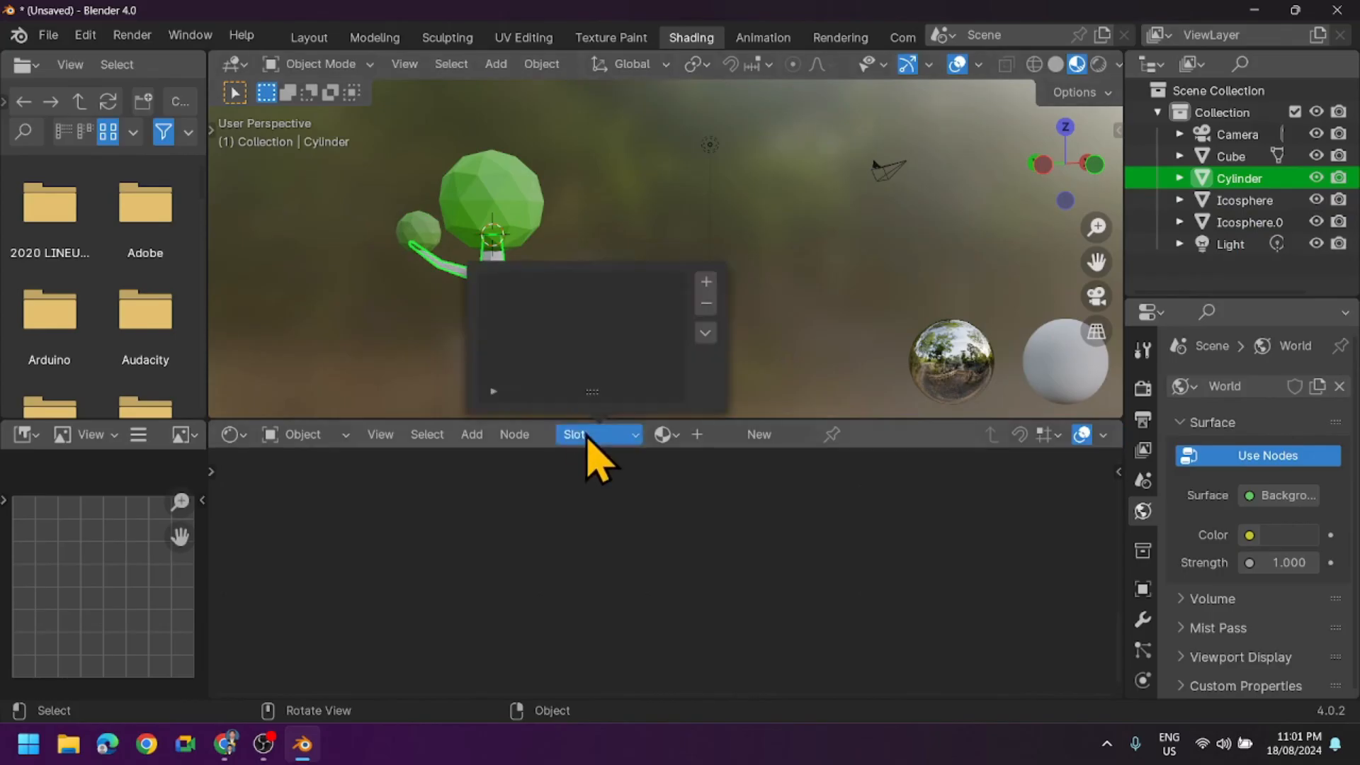
click(706, 283)
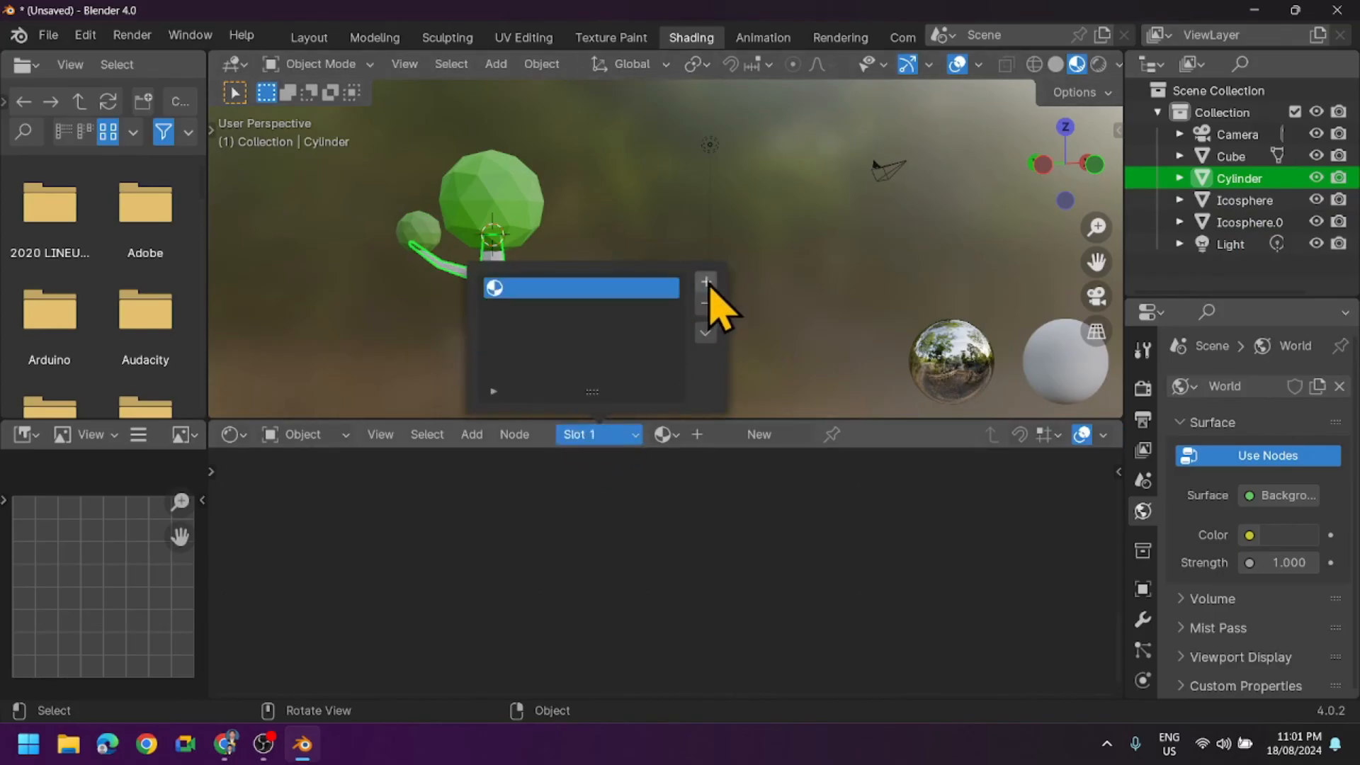
click(765, 441)
click(621, 544)
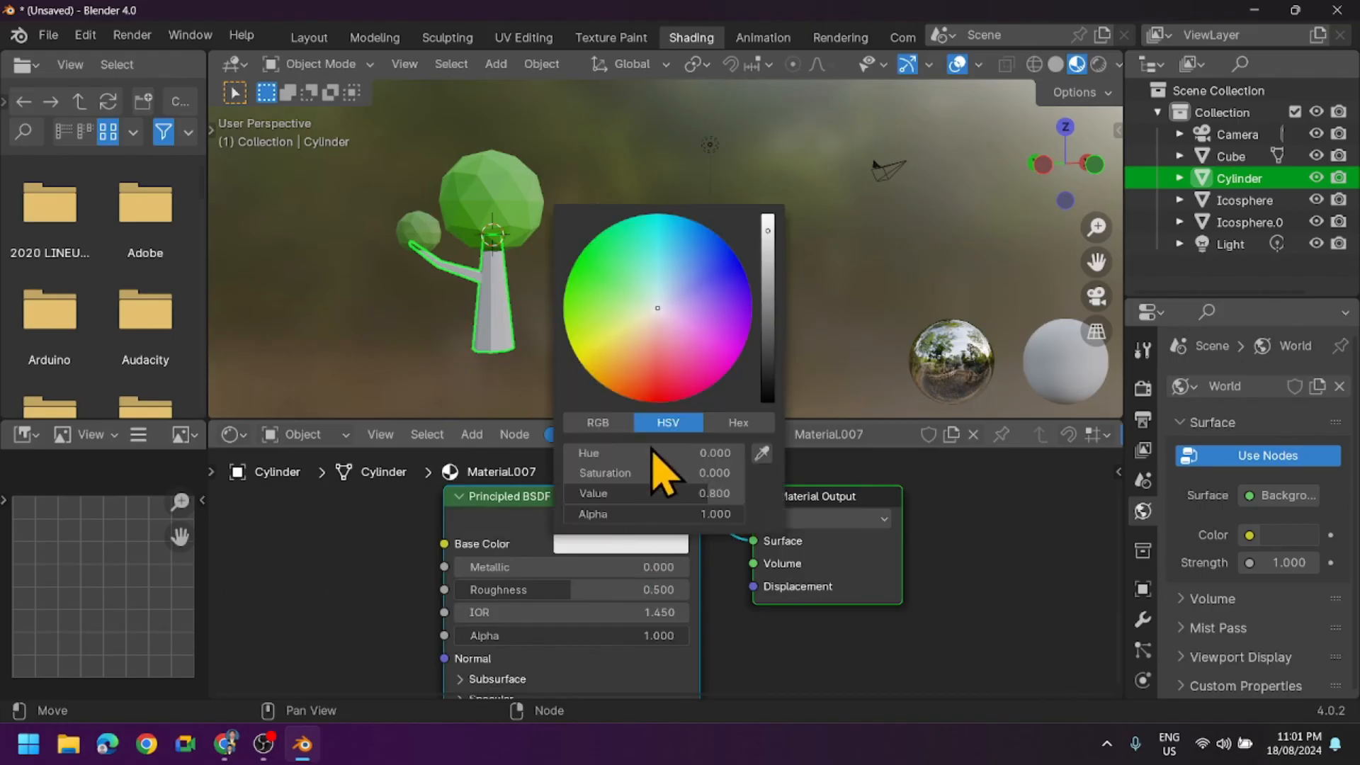
click(619, 380)
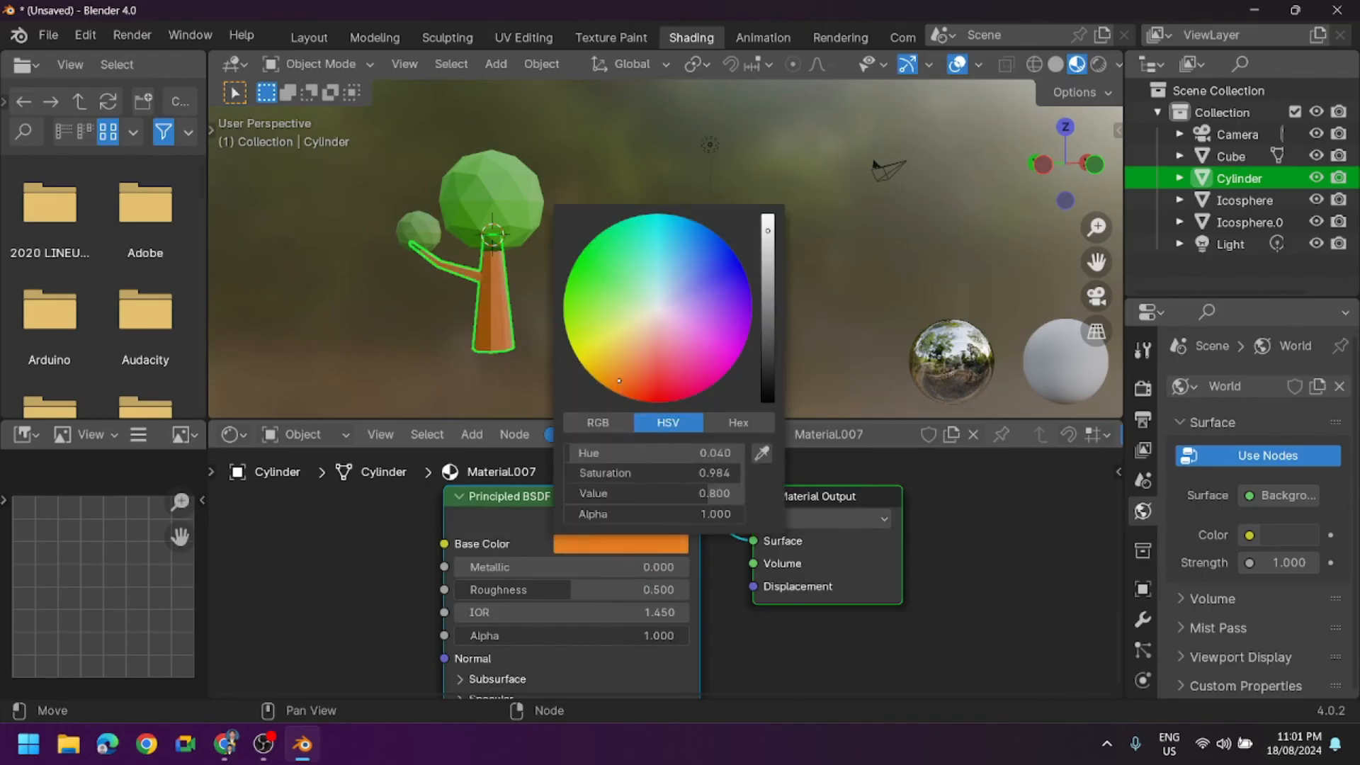
drag(614, 382, 626, 385)
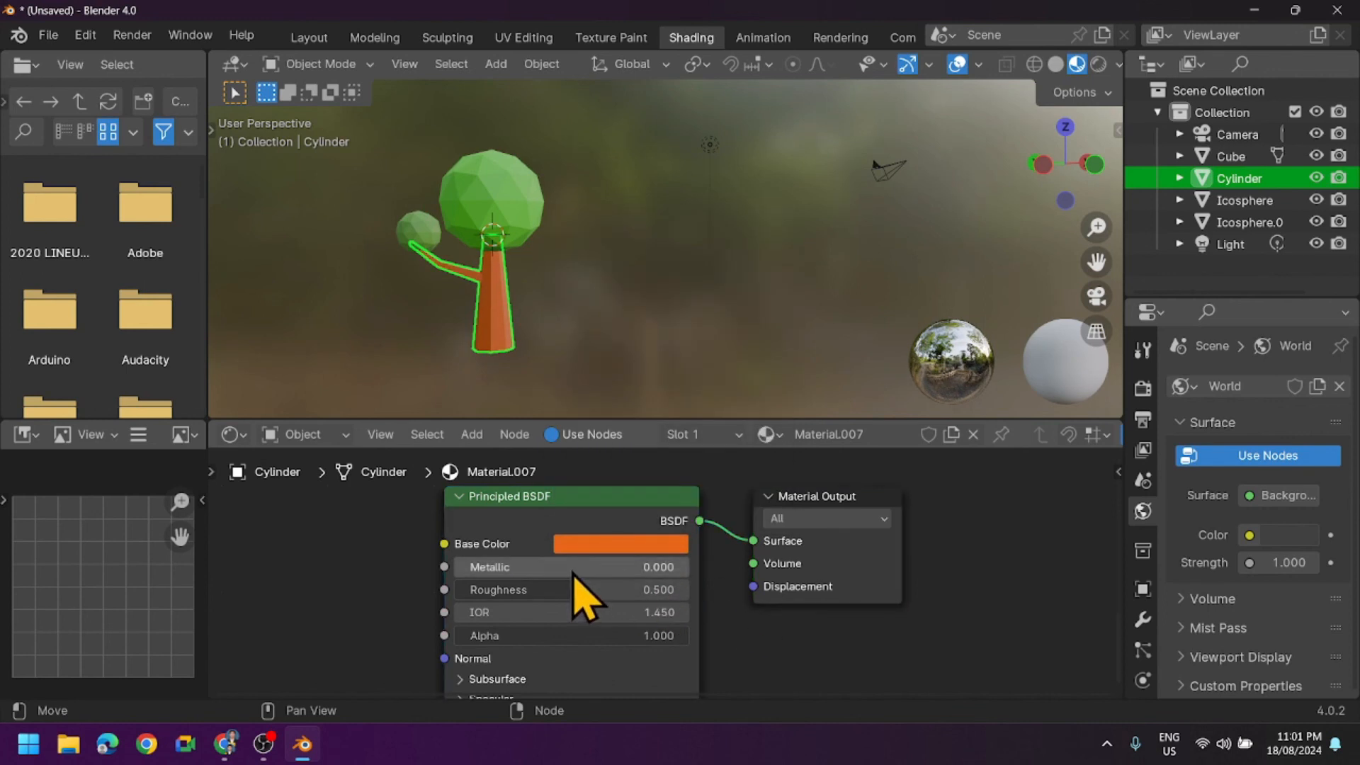
- Keep the trunk material's metallic value at 0, set its roughness to 2, and deselect the trunk
click(634, 566)
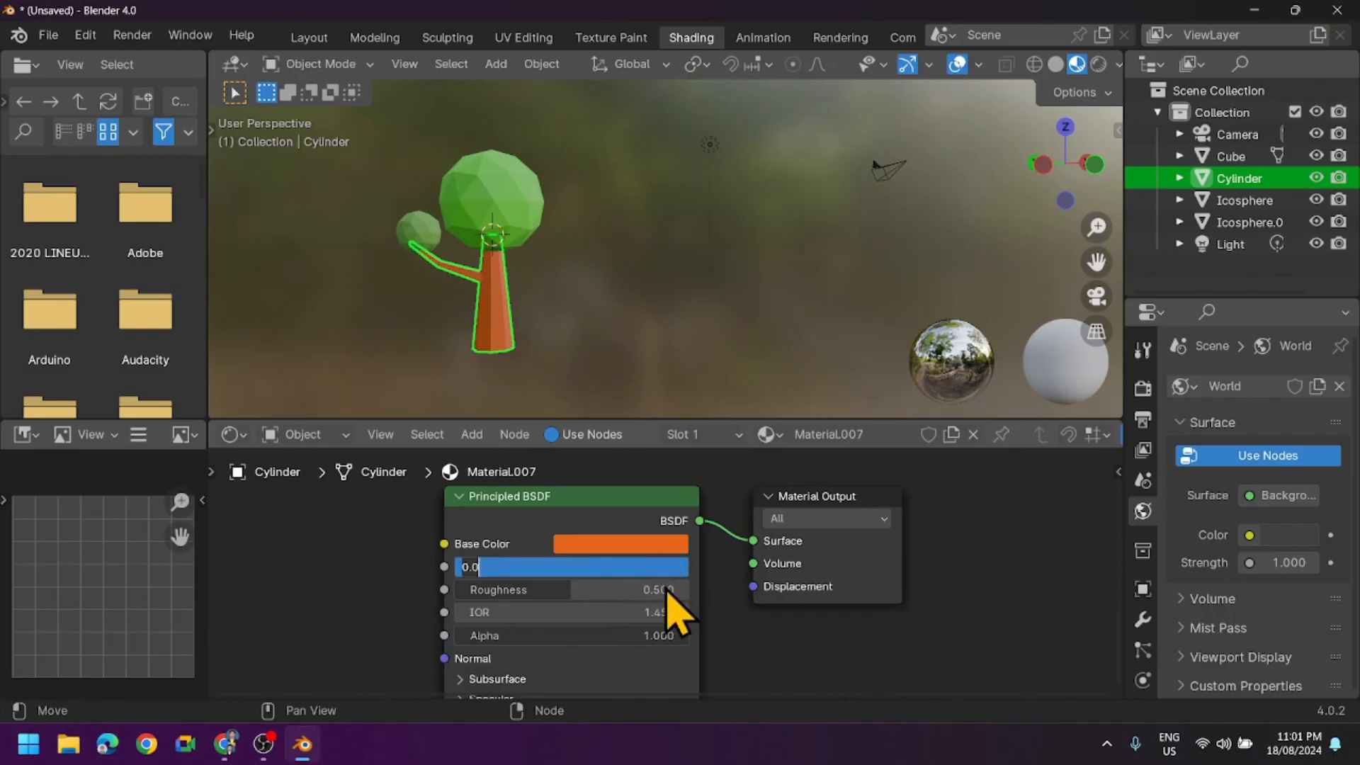
key(Return)
click(646, 589)
drag(646, 591, 403, 590)
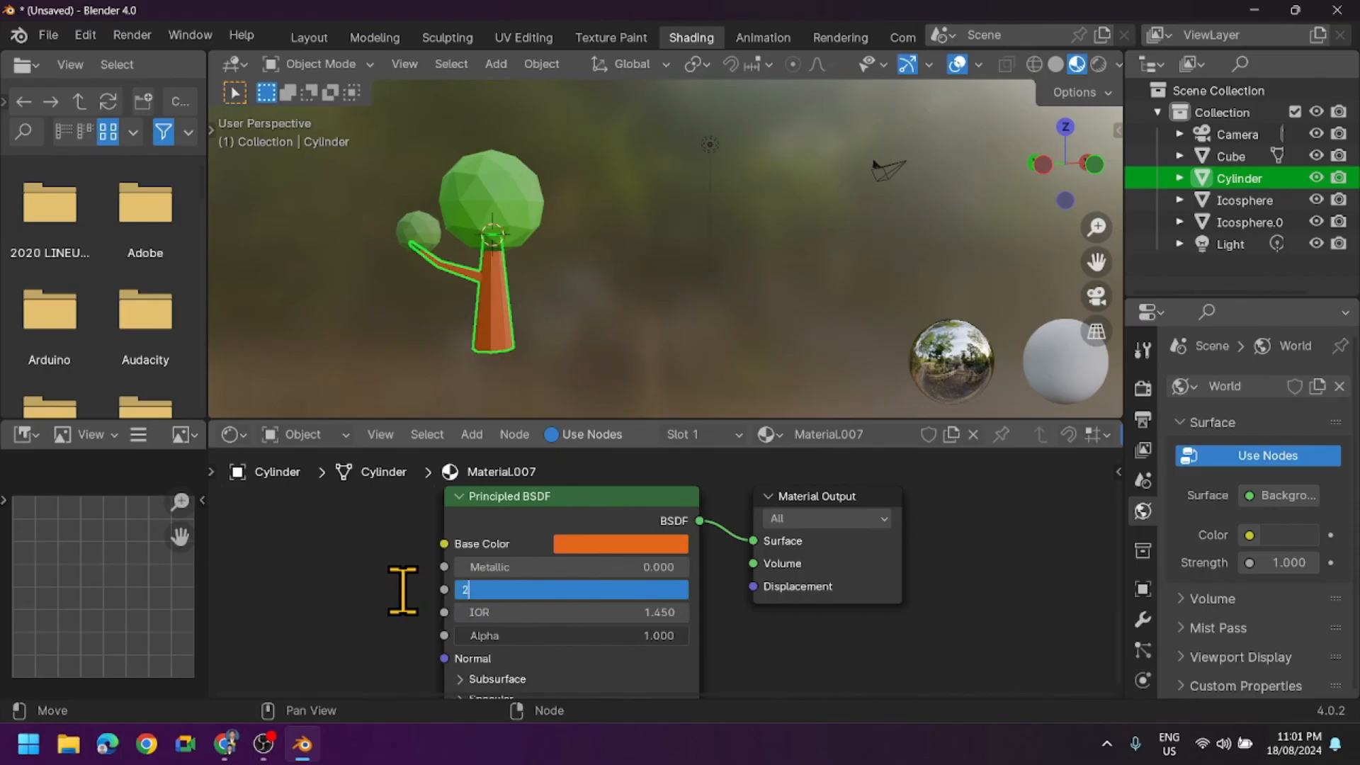
text(2)
key(Return)
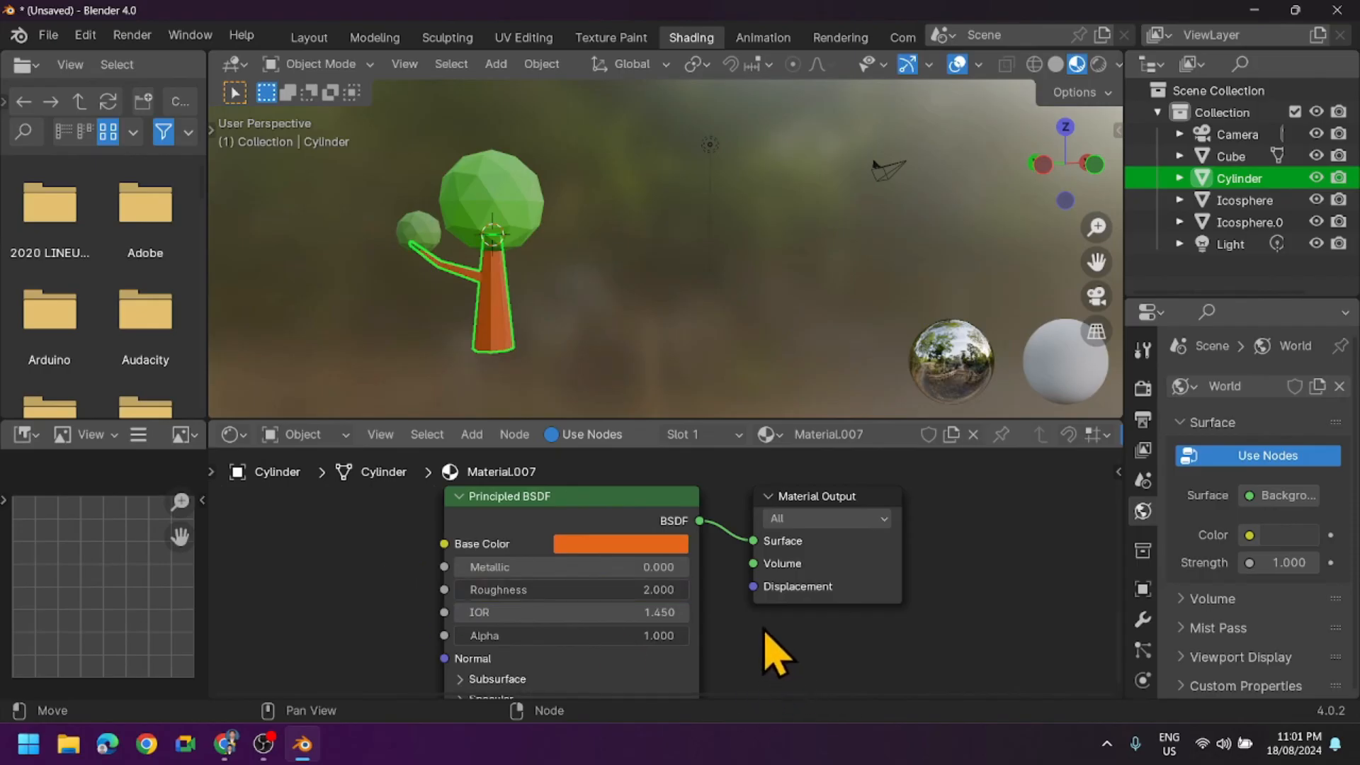
click(637, 358)
middle_drag(595, 298, 413, 294)
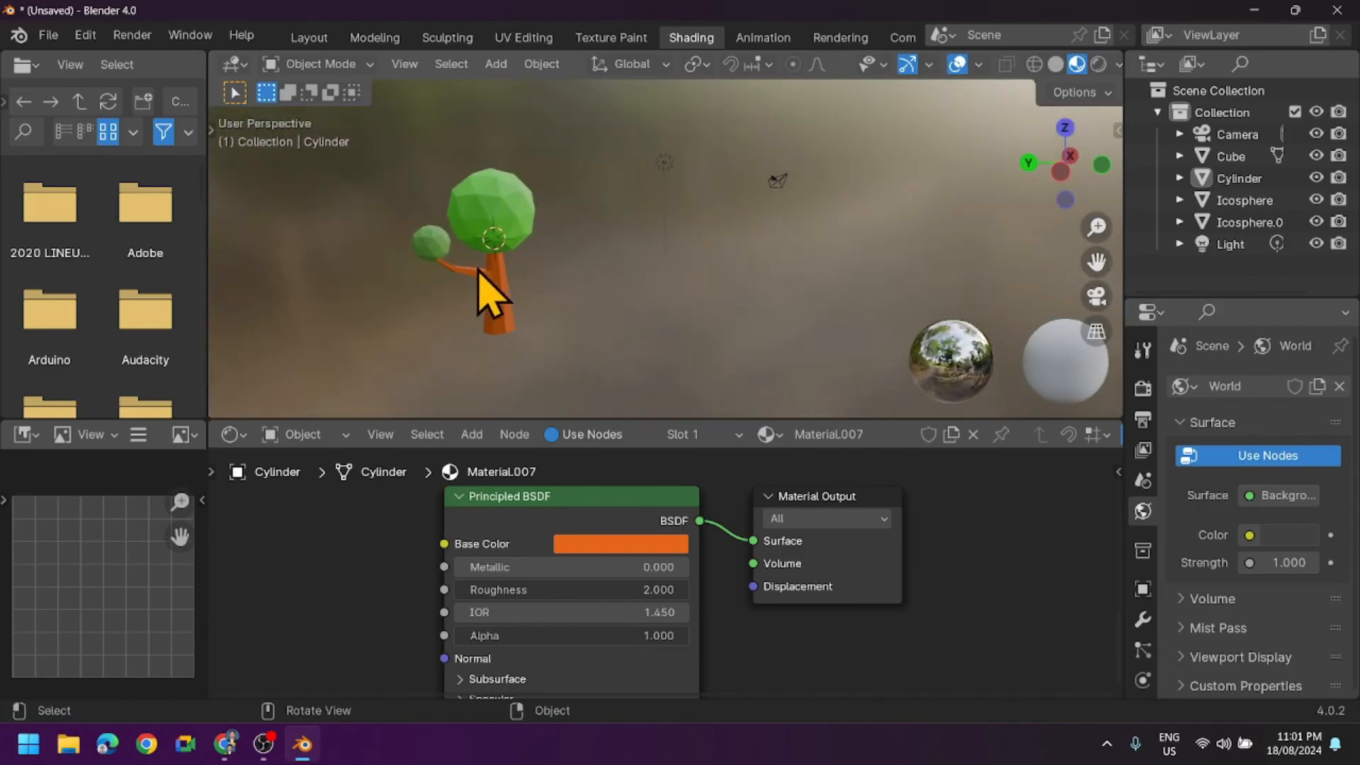
scroll(489, 290, up, 3)
middle_drag(534, 295, 417, 281)
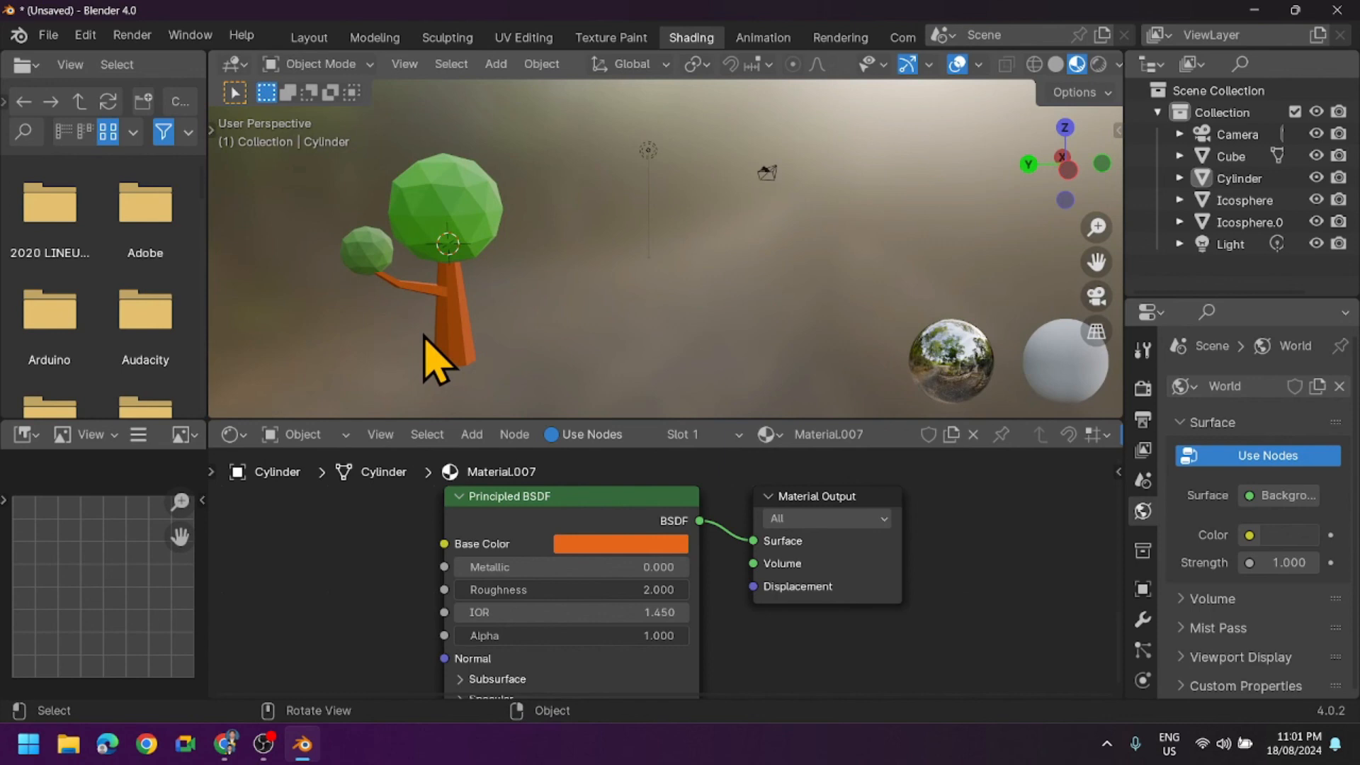